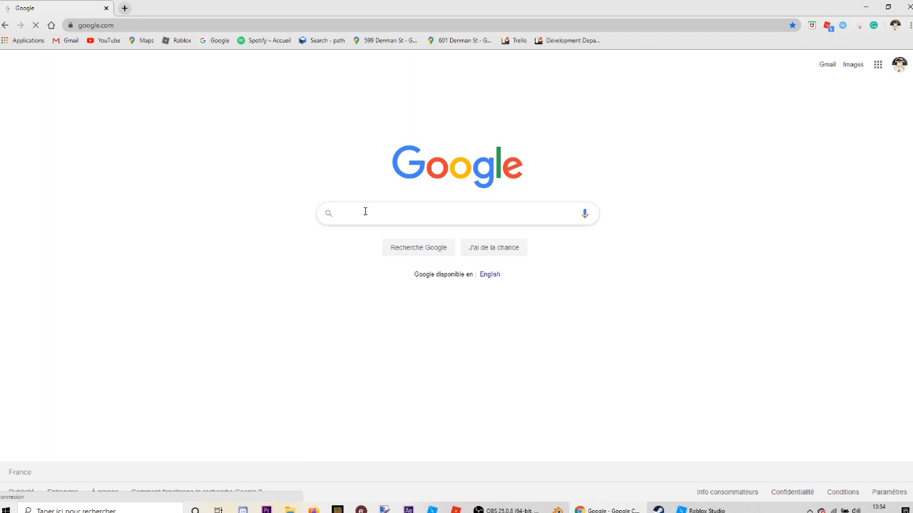
Search Google for "thebleuprints.com", open the-blueprints.com from the results and dismiss the translation offer.
text(thebleuprints)
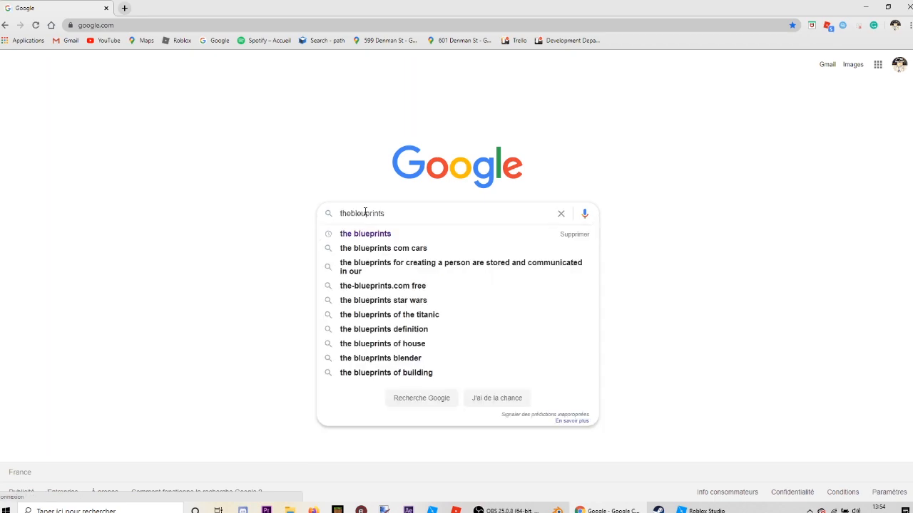
text(.com)
key(Return)
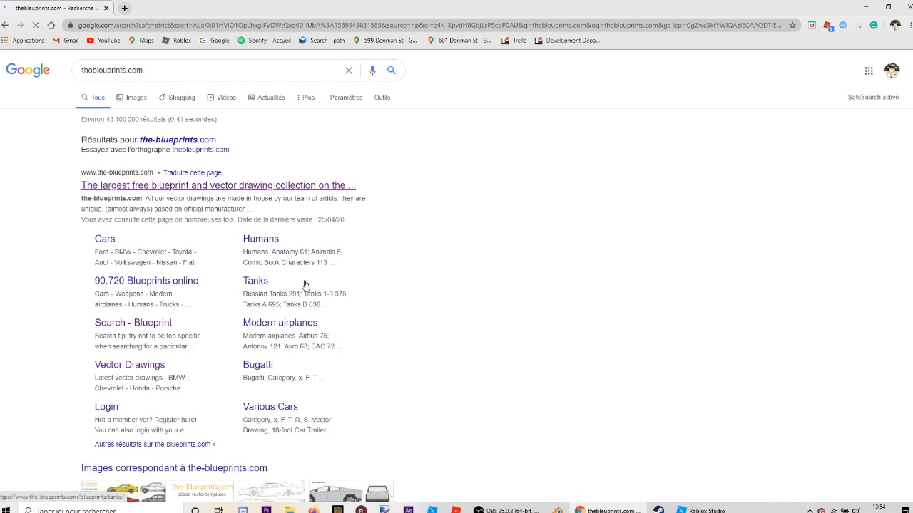
click(280, 188)
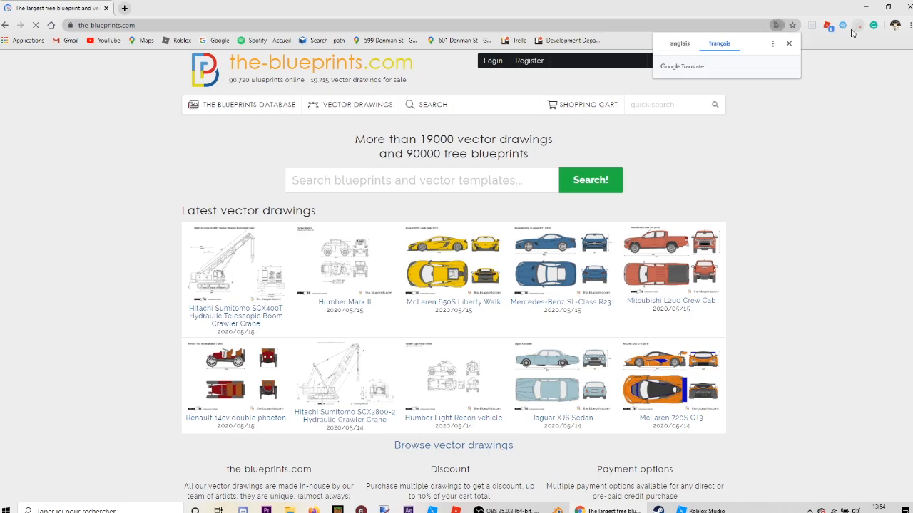
click(789, 43)
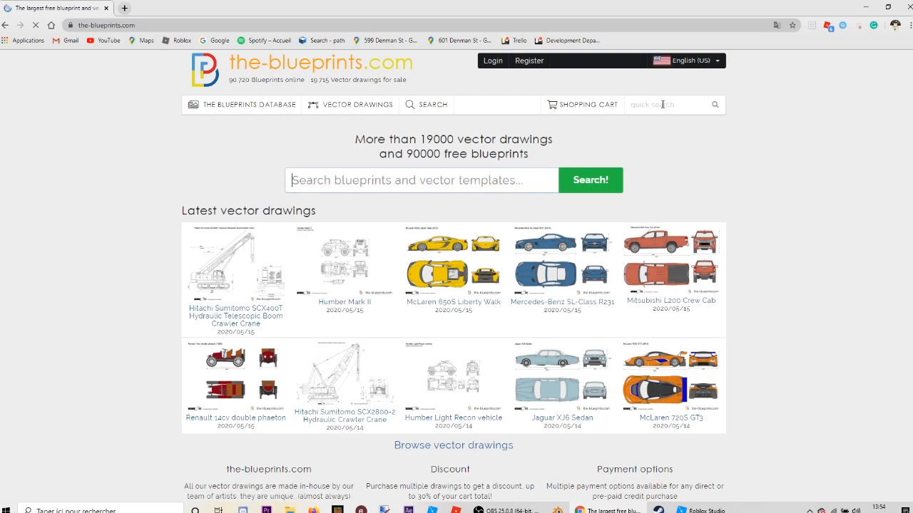
Try to search the blueprint site for "cheby impala" and return to its home page.
click(641, 106)
text(chevy )
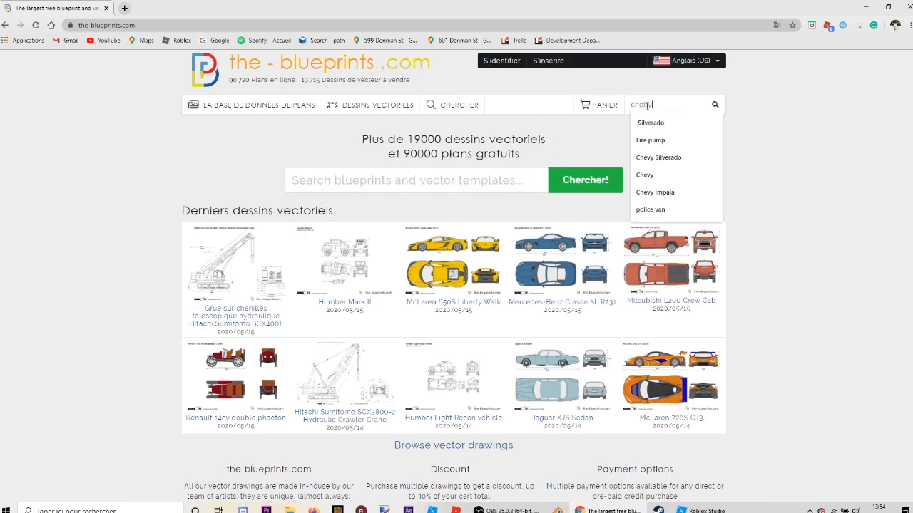
text(impal)
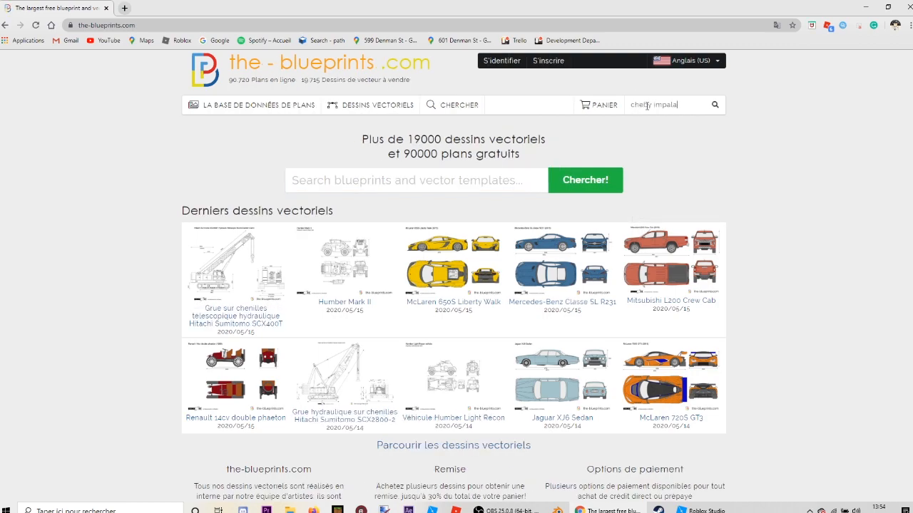
text(a)
key(Return)
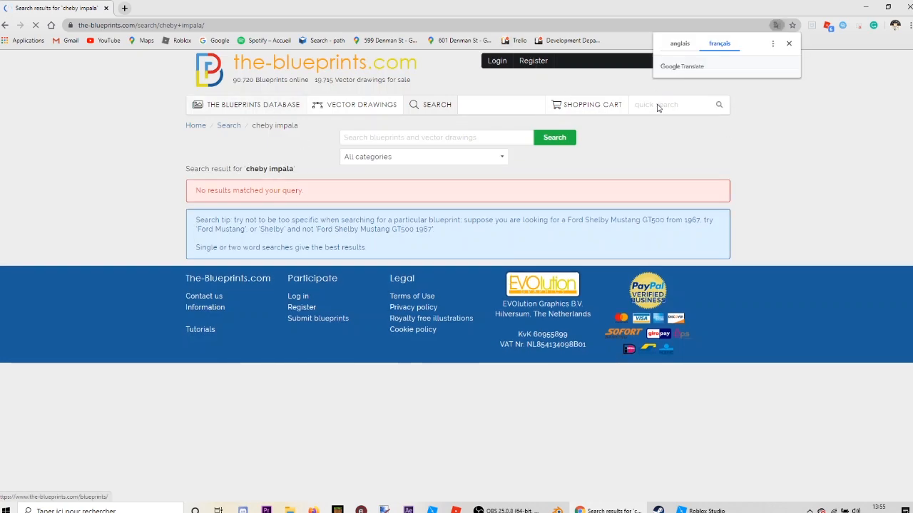
click(5, 27)
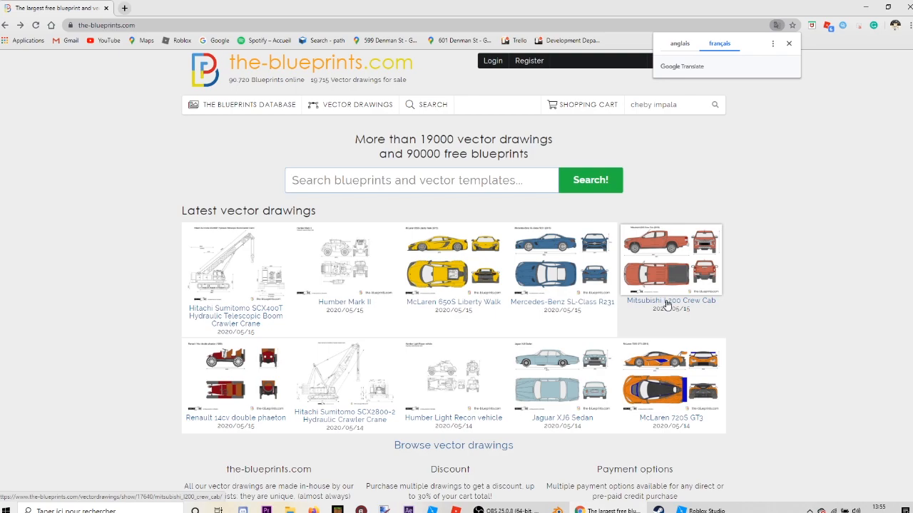
Open the Mitsubishi L200 Crew Cab vector drawing and look over its details and preview.
click(664, 304)
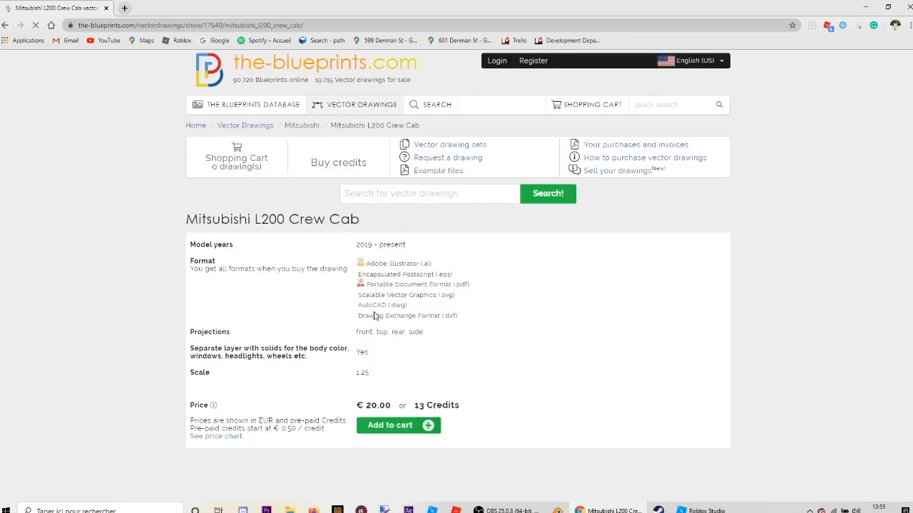
scroll(425, 308, down, 1)
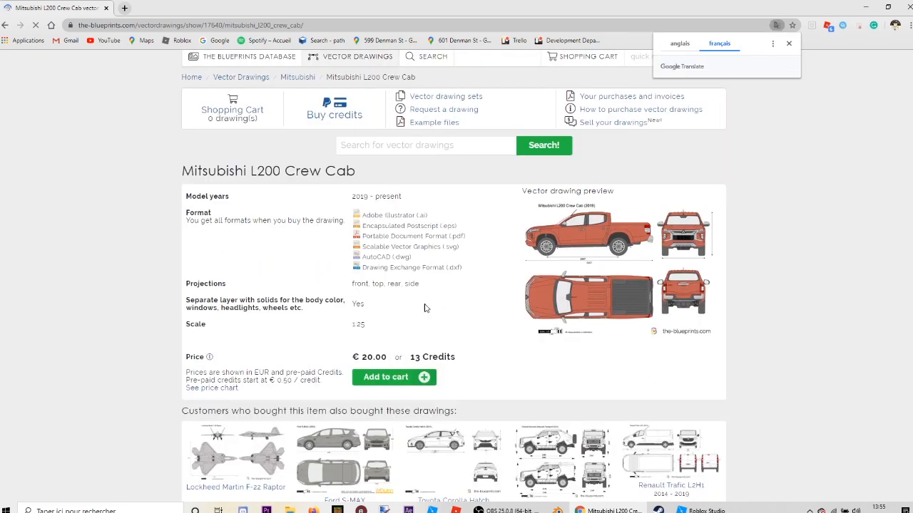
scroll(425, 305, up, 1)
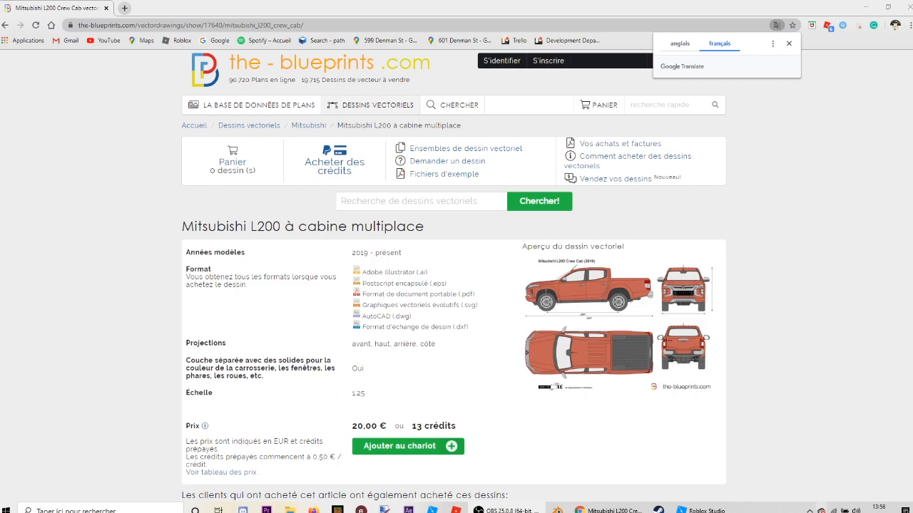
Capture the Mitsubishi L200 Crew Cab preview, scribble over the site logo in red and discard the capture.
click(810, 511)
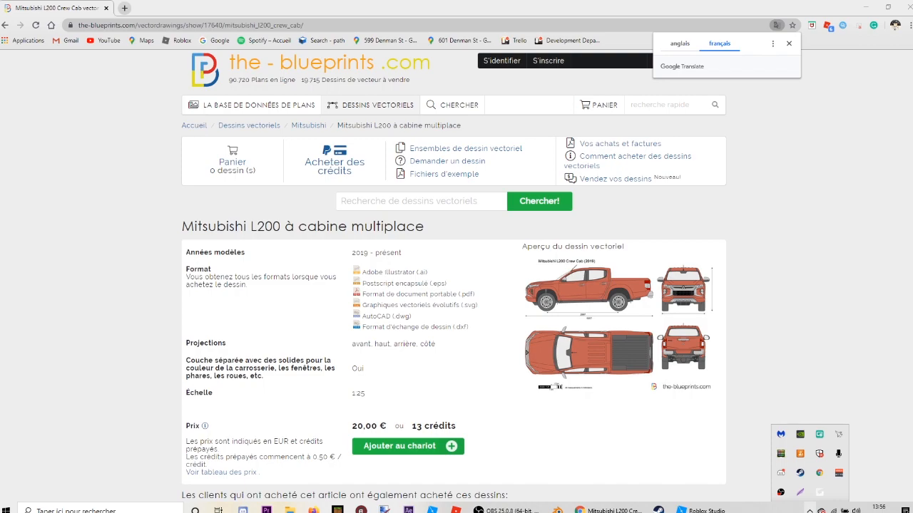
click(702, 447)
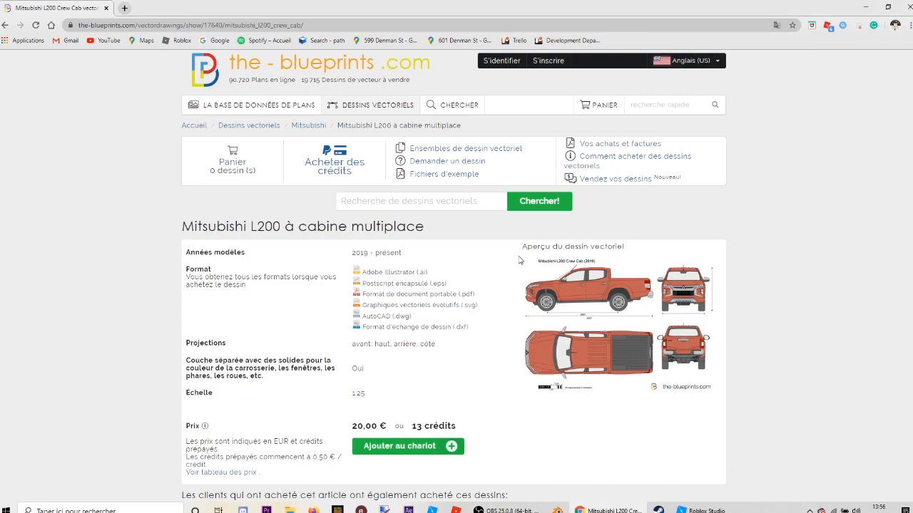
key(Print)
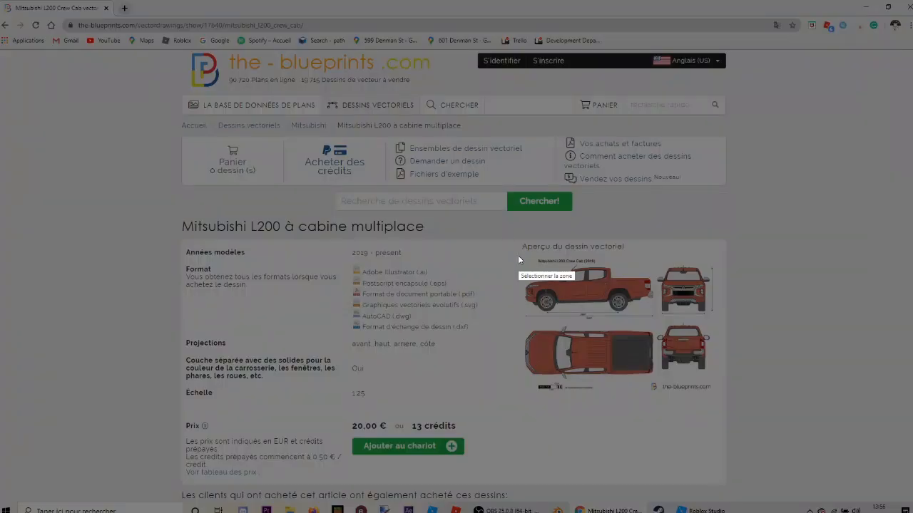
mouse_move(514, 250)
mouse_down()
mouse_move(717, 403)
mouse_move(726, 397)
mouse_up()
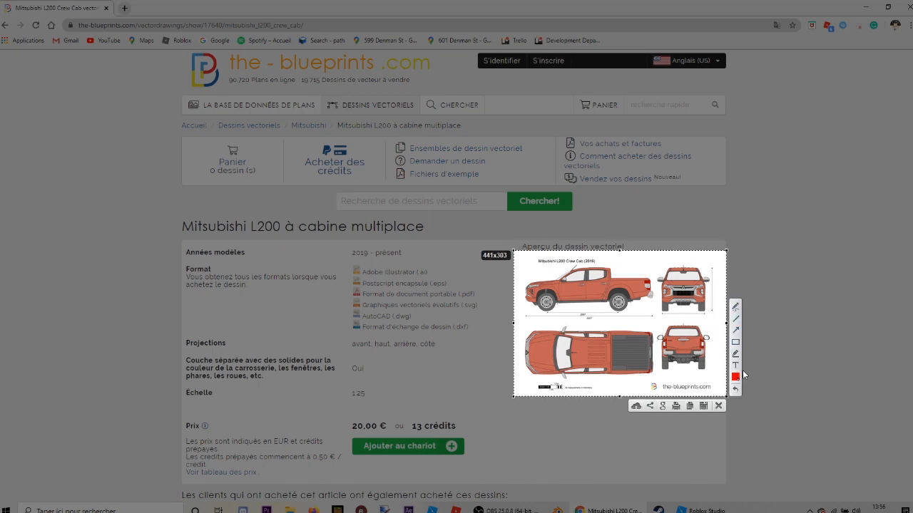
click(735, 308)
mouse_move(690, 386)
mouse_down()
mouse_move(713, 381)
mouse_move(650, 385)
mouse_move(679, 394)
mouse_move(710, 383)
mouse_move(684, 390)
mouse_up()
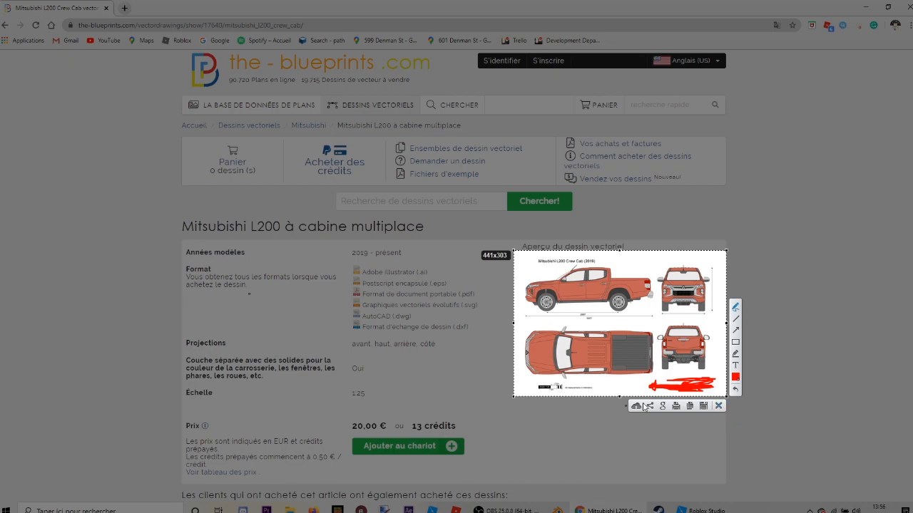
click(719, 407)
Switch to Roblox Studio and publish the baseplate by overwriting the existing "car tutorial" place.
key(alt+Tab)
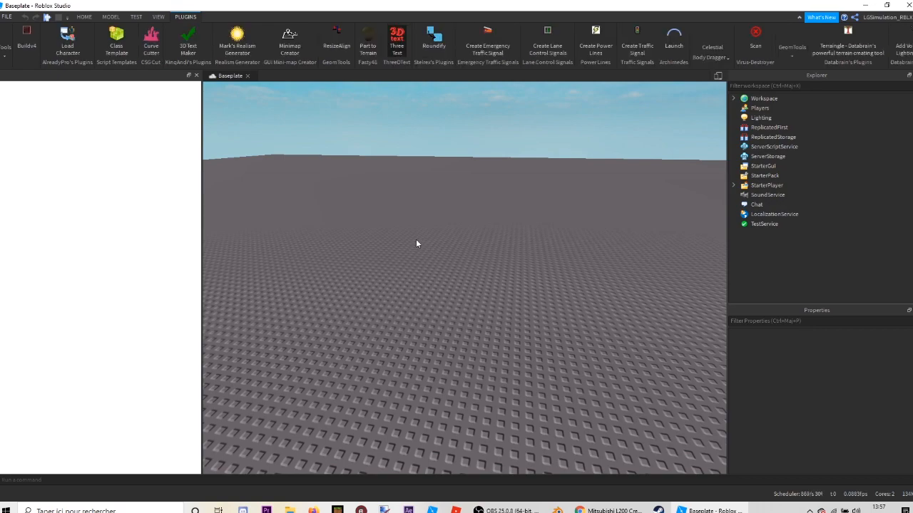
right_drag(404, 236, 390, 222)
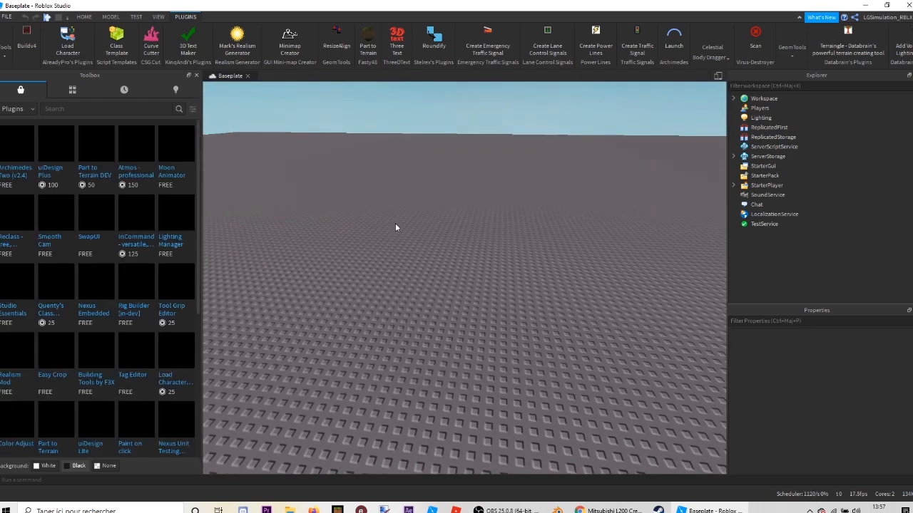
scroll(396, 228, up, 3)
scroll(395, 223, up, 5)
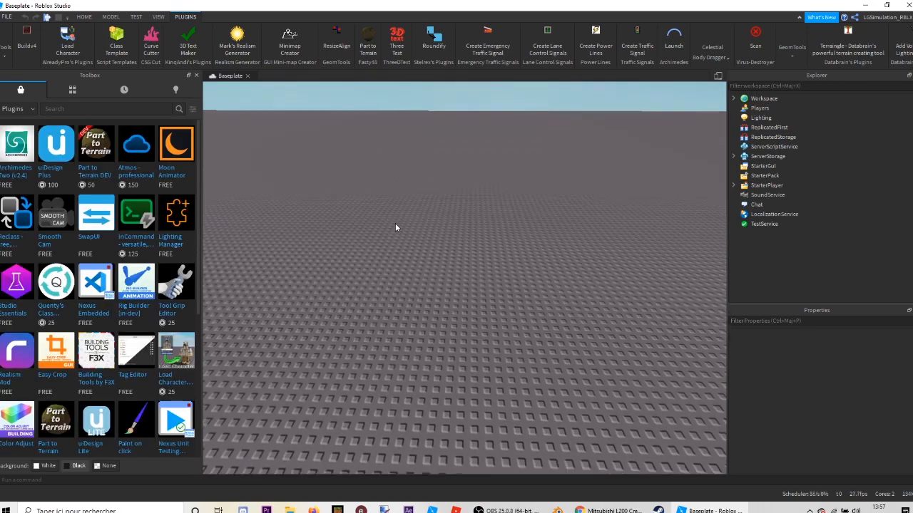
click(7, 16)
click(43, 114)
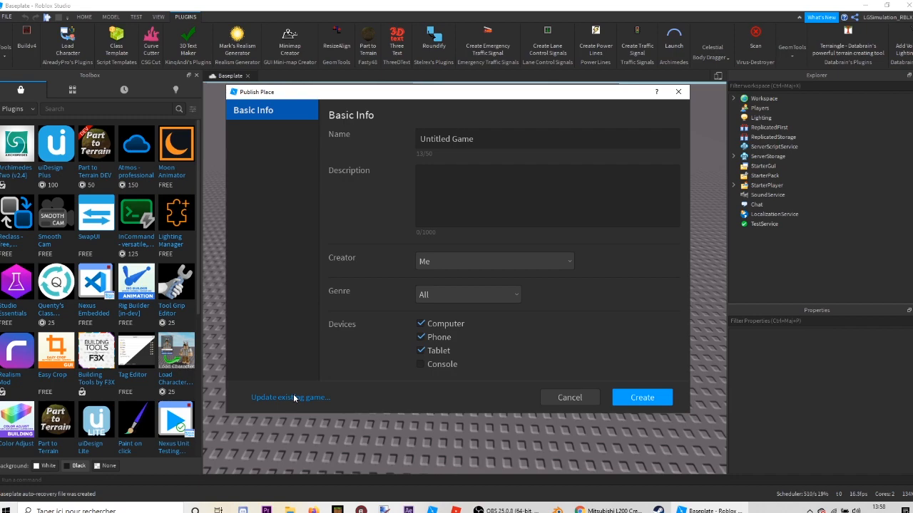
click(292, 398)
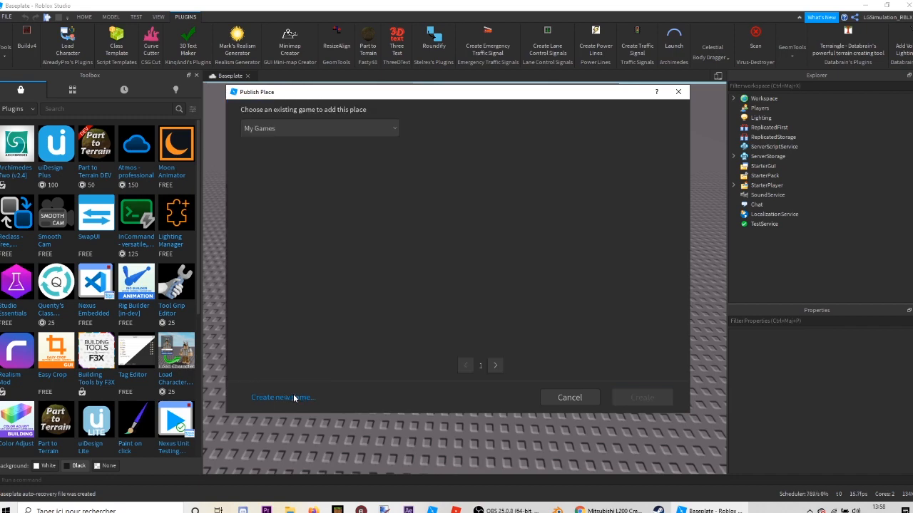
click(286, 186)
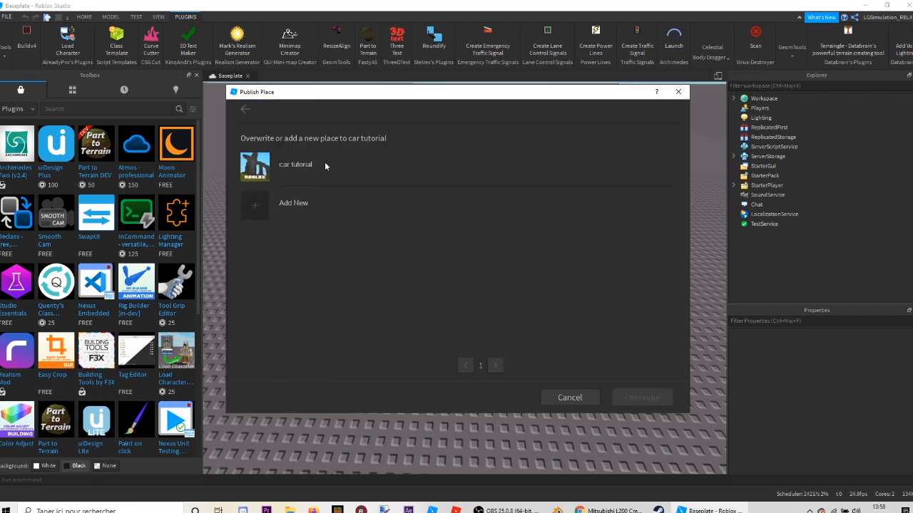
click(325, 164)
click(645, 392)
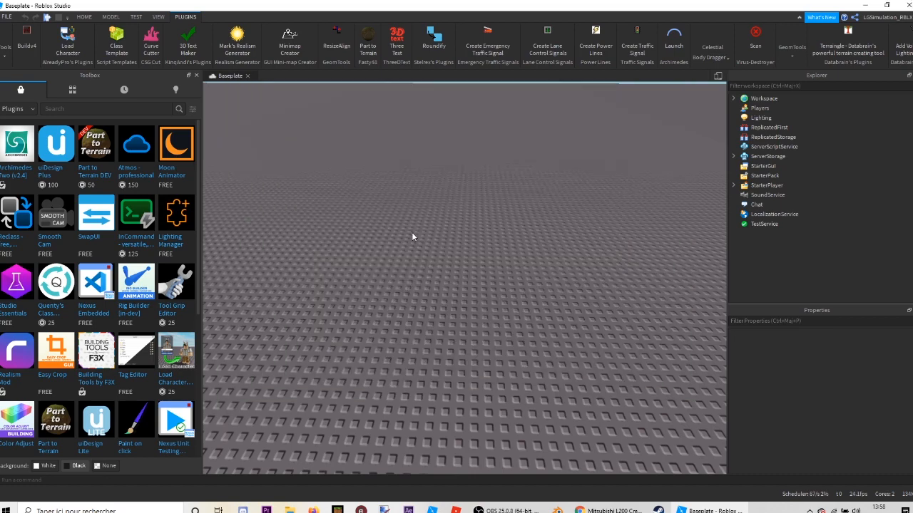
Search the toolbox plugins for "f3x", update the Building Tools by F3X plugin and close the toolbox.
right_drag(470, 278, 450, 304)
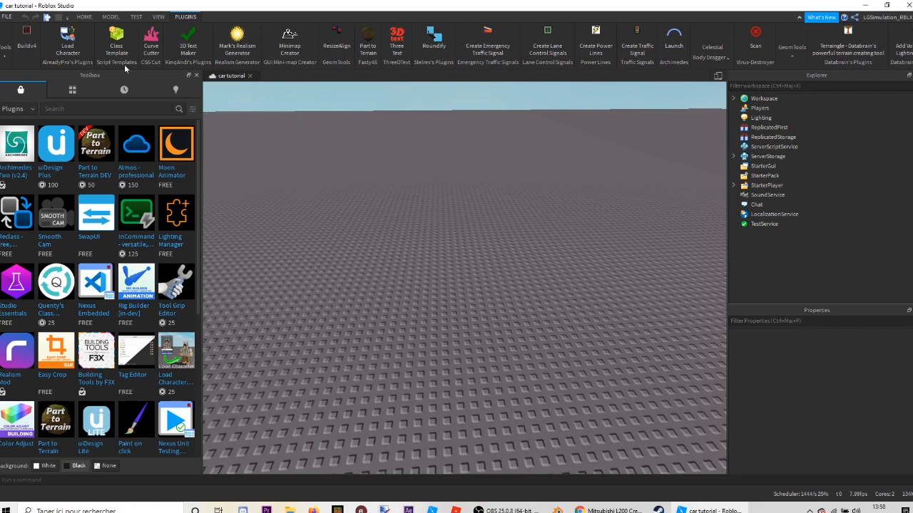
click(113, 107)
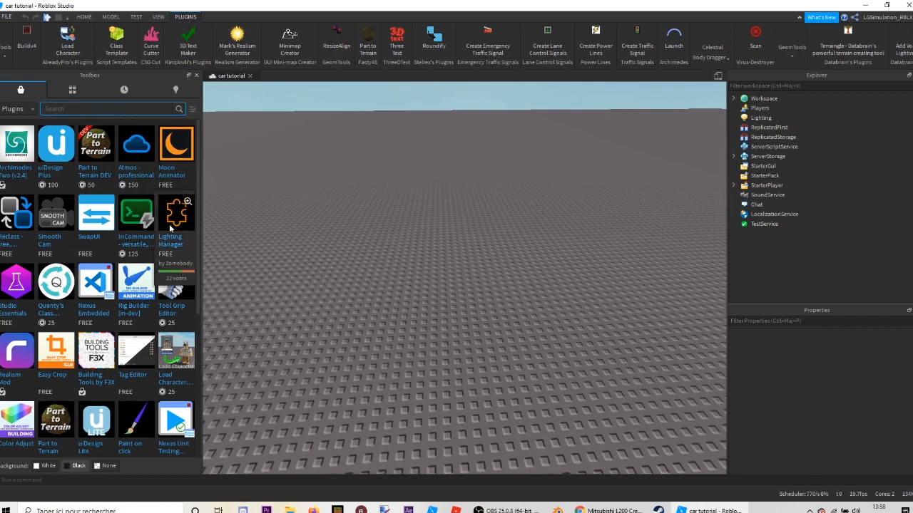
text(f3x)
key(Return)
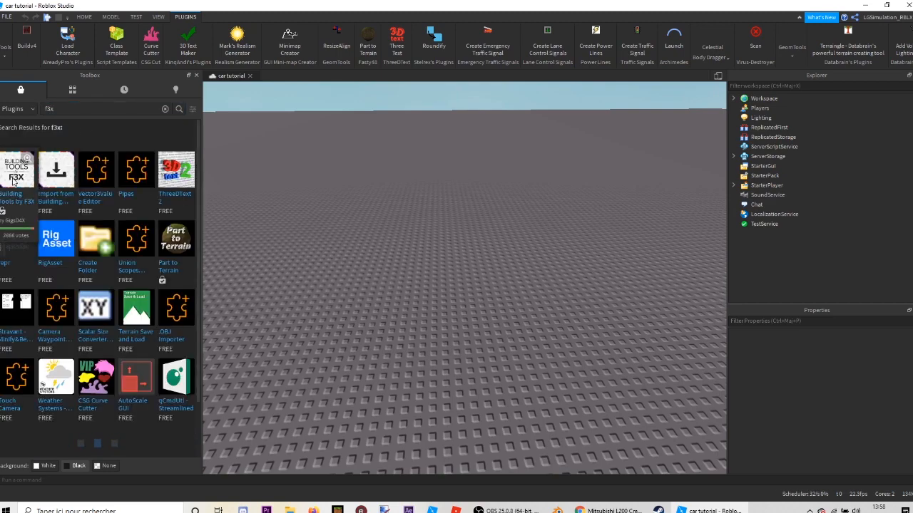
mouse_move(13, 181)
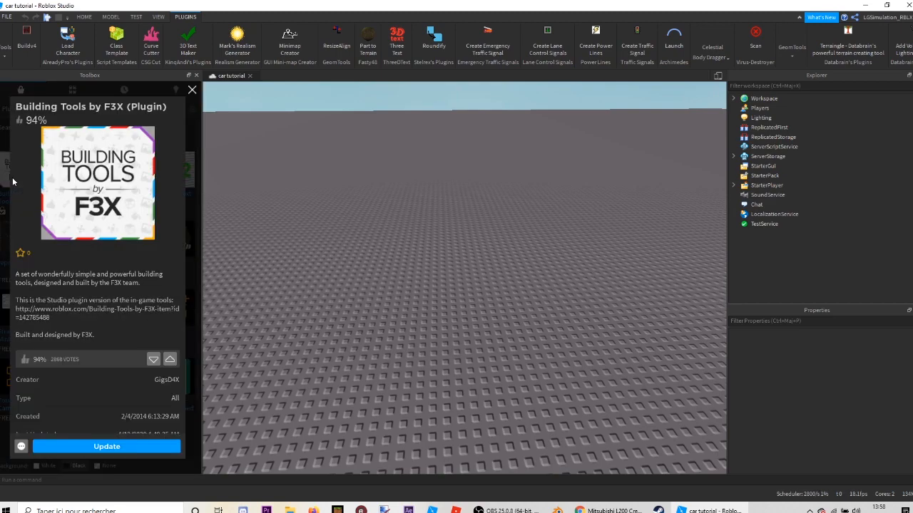
click(117, 448)
click(192, 89)
click(197, 76)
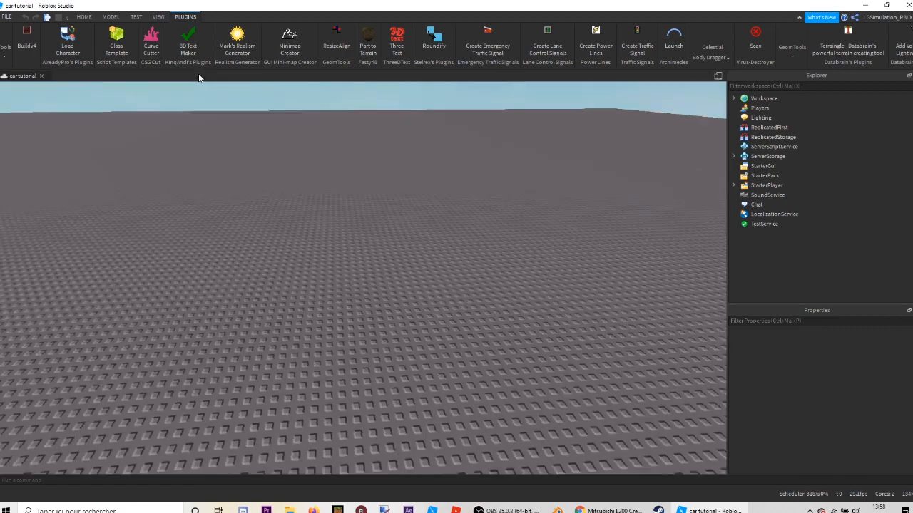
Insert a block part on the baseplate and stretch it forward into a long, narrow strip.
scroll(374, 227, down, 5)
right_drag(377, 229, 367, 236)
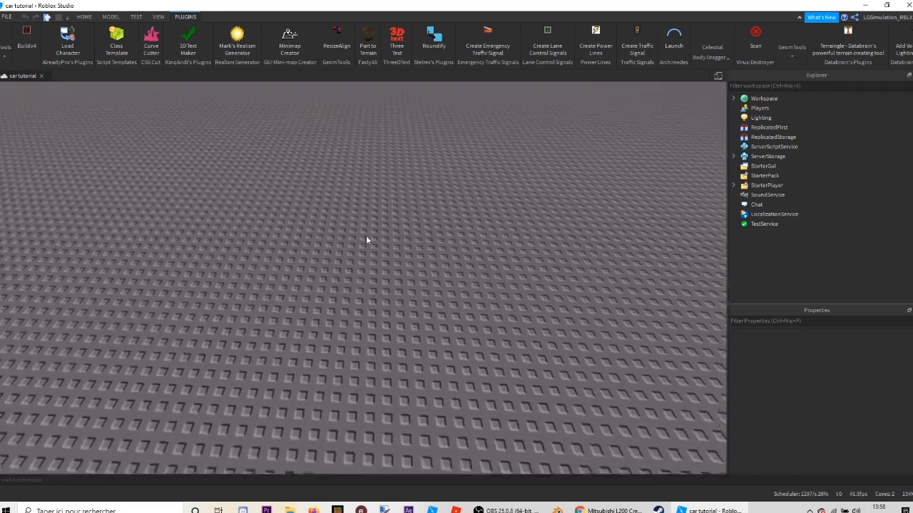
click(86, 18)
right_drag(260, 239, 257, 235)
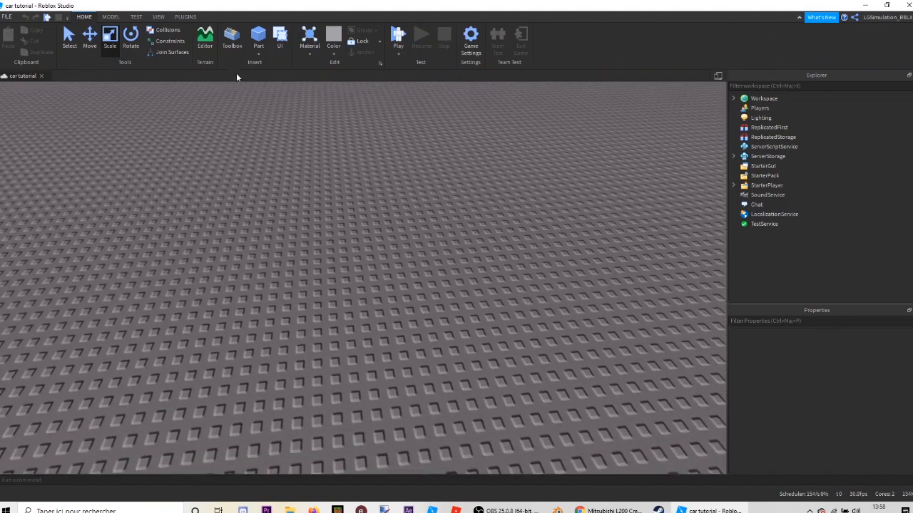
click(258, 36)
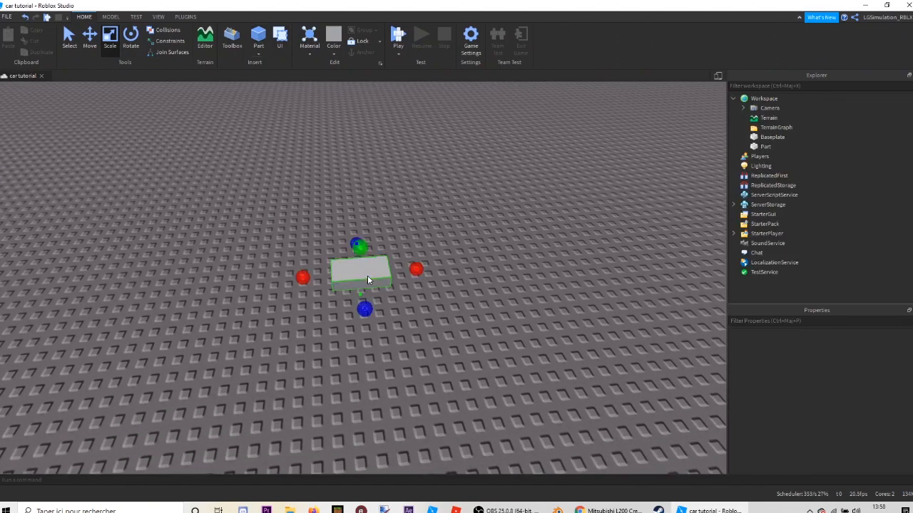
mouse_move(367, 275)
mouse_down()
mouse_move(356, 281)
mouse_move(371, 279)
mouse_up()
drag(371, 314, 415, 426)
scroll(381, 305, down, 3)
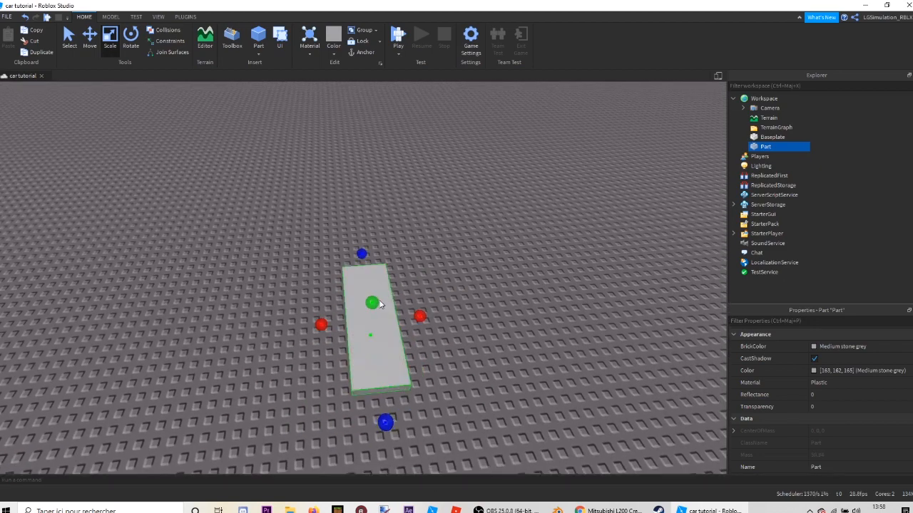
Widen the strip on both sides and extend its far edge to form a large flat plate.
drag(423, 316, 560, 317)
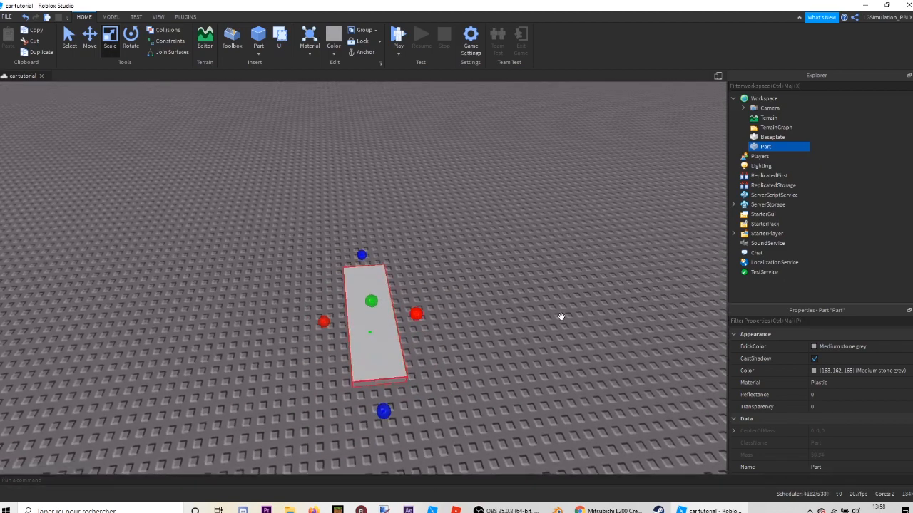
click(390, 309)
drag(416, 314, 619, 312)
drag(323, 319, 207, 321)
drag(408, 250, 394, 201)
drag(421, 255, 422, 261)
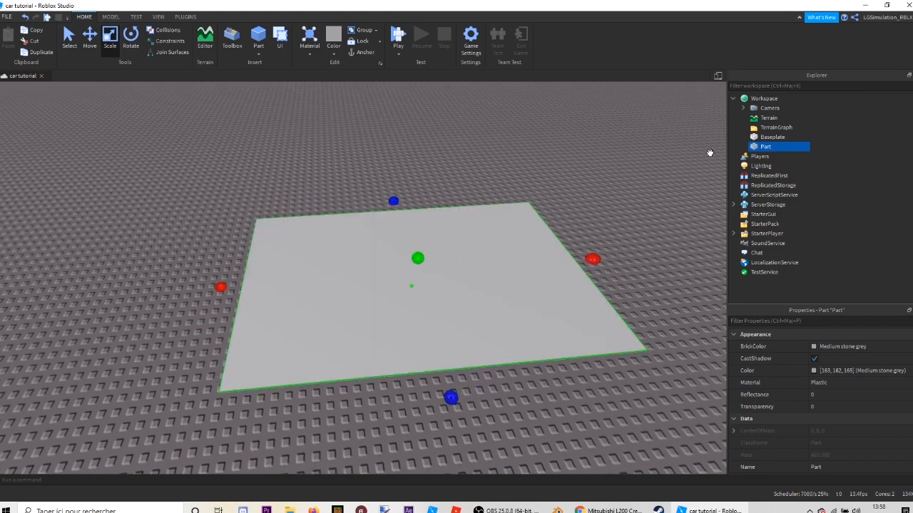
Insert a Decal object into the flat plate part.
right_click(737, 308)
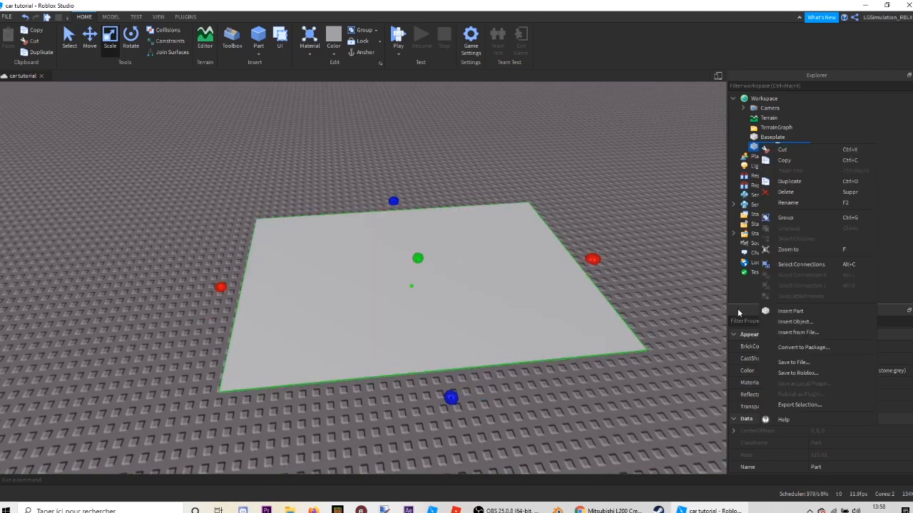
click(778, 322)
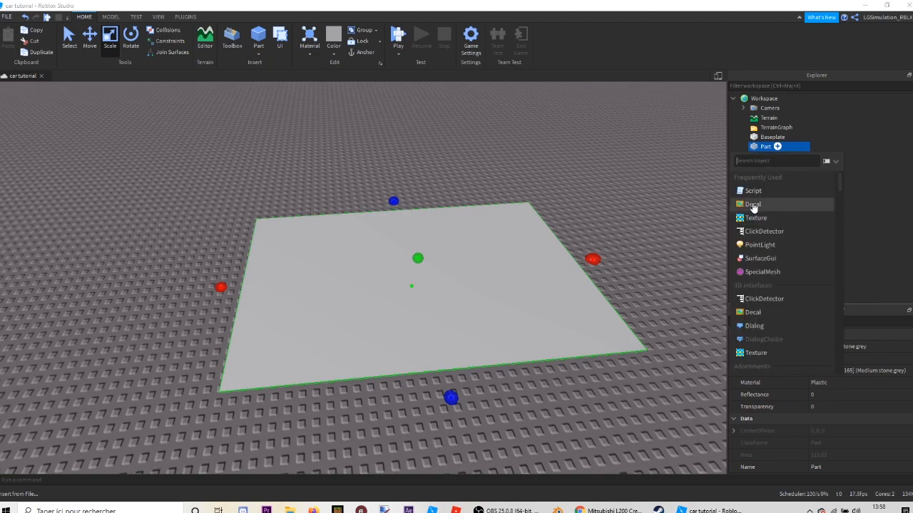
click(895, 197)
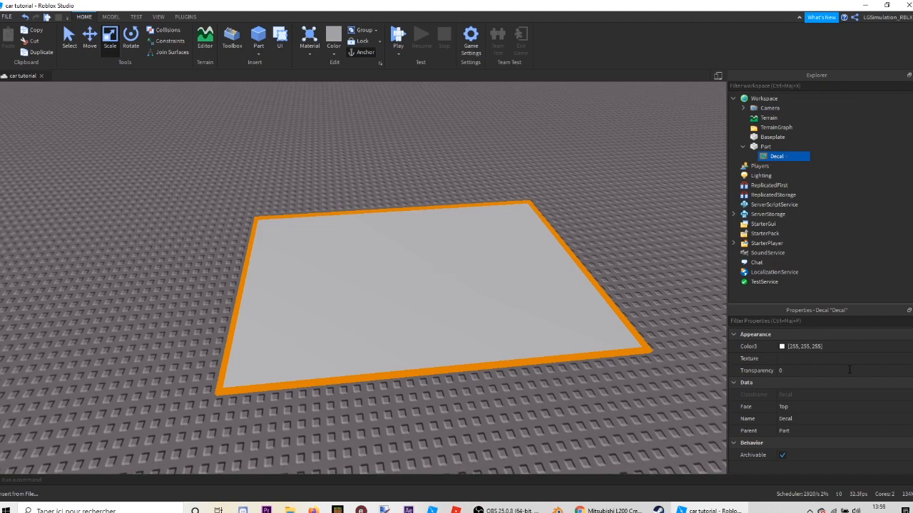
click(799, 359)
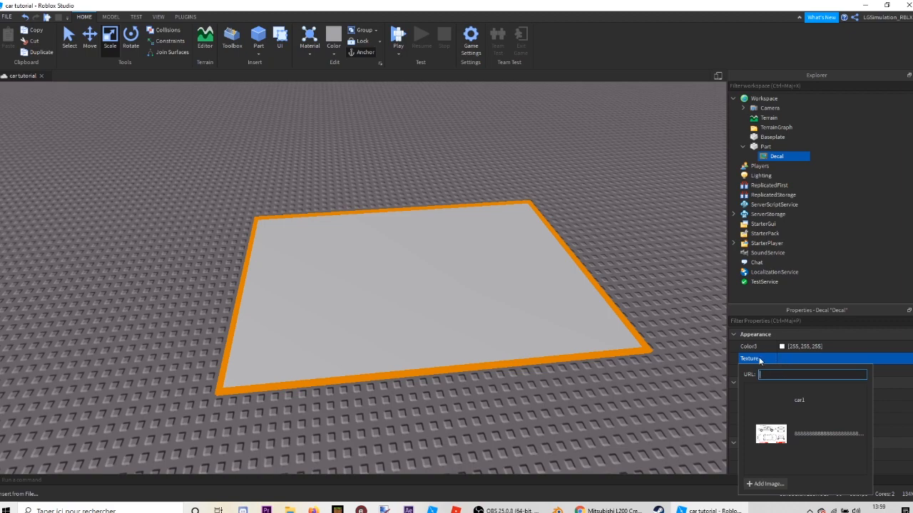
click(767, 484)
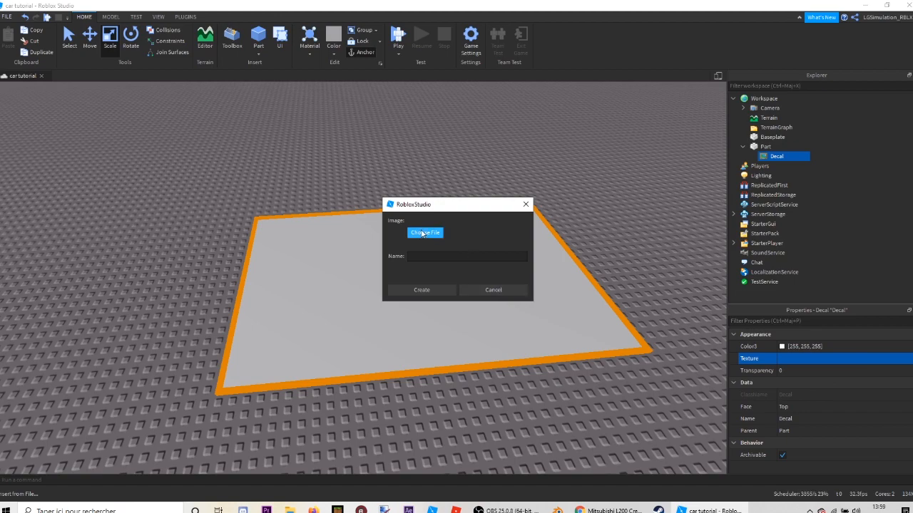
click(414, 255)
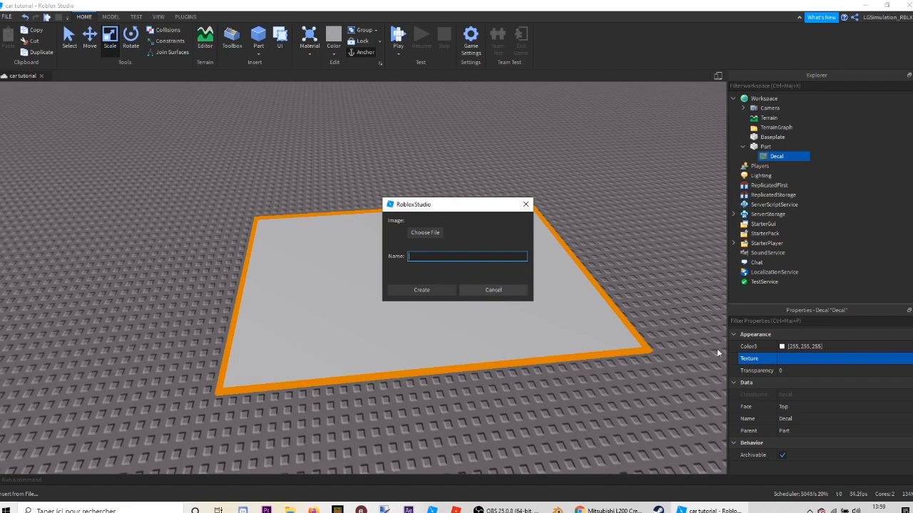
click(481, 291)
Set the decal's texture to the previously uploaded Ford Crown Victoria blueprint image.
click(806, 358)
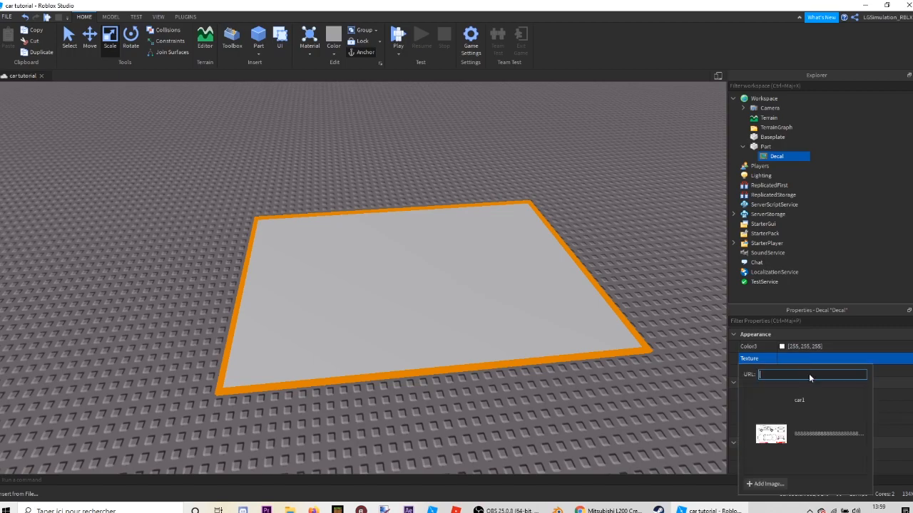
click(796, 440)
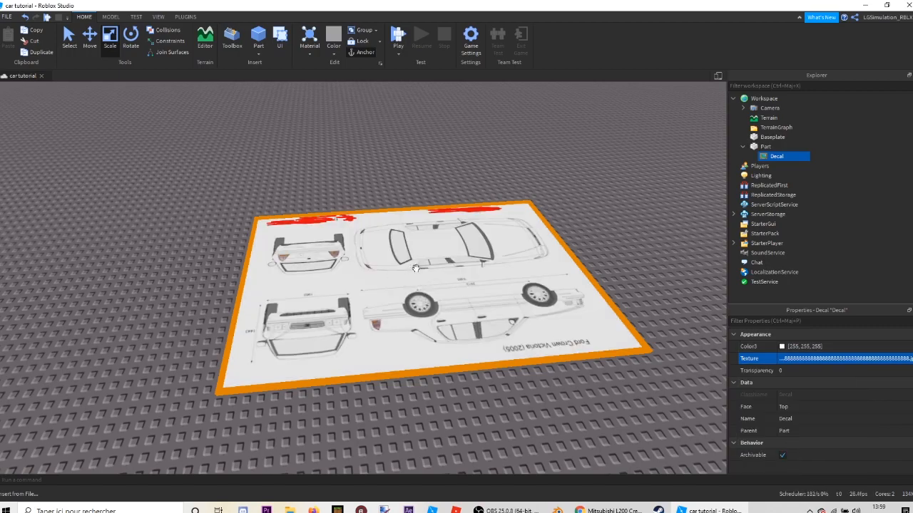
scroll(337, 245, up, 8)
right_drag(337, 245, 338, 245)
scroll(337, 245, down, 6)
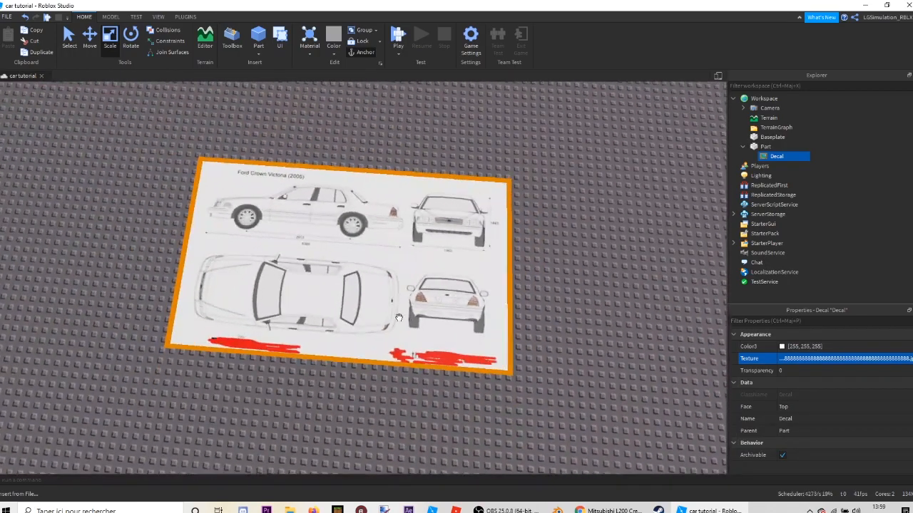
right_drag(226, 192, 221, 186)
scroll(222, 188, down, 4)
Select the blueprint plate and activate the Move tool.
click(321, 238)
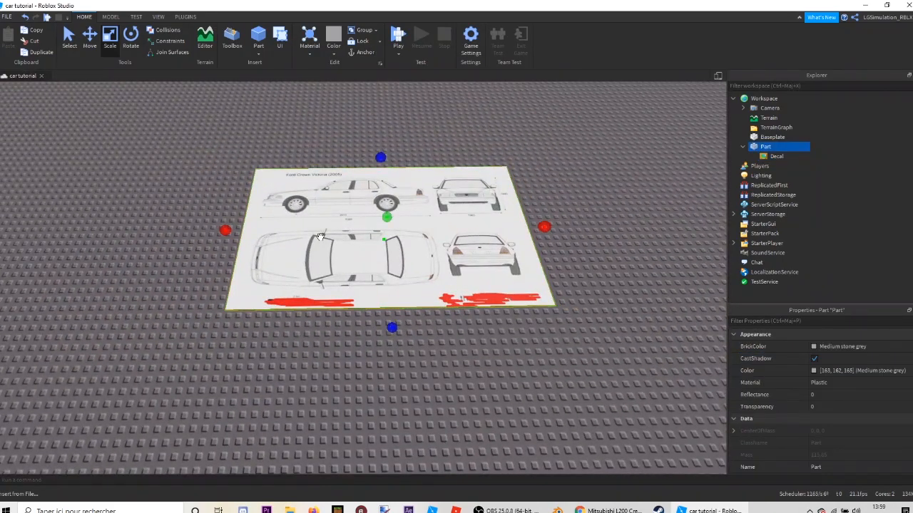
right_drag(321, 238, 319, 232)
scroll(318, 232, up, 2)
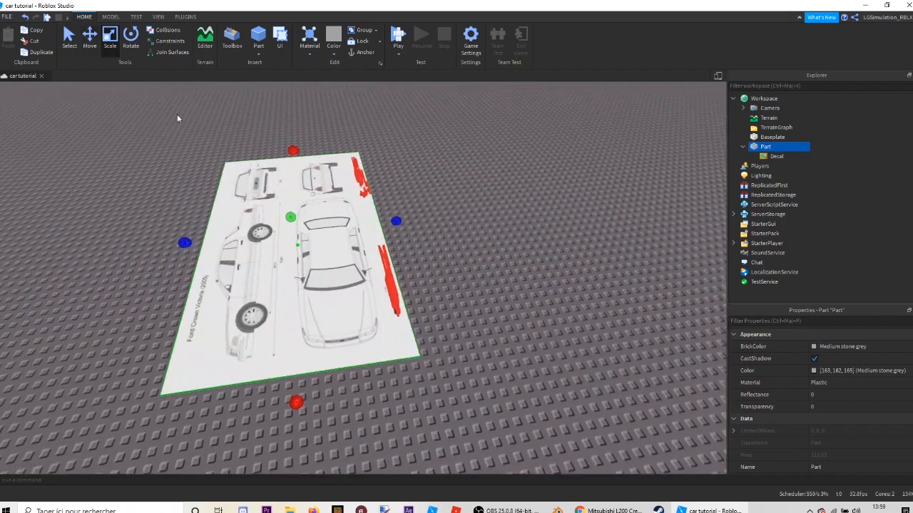
right_drag(249, 180, 250, 179)
scroll(249, 179, up, 2)
click(90, 38)
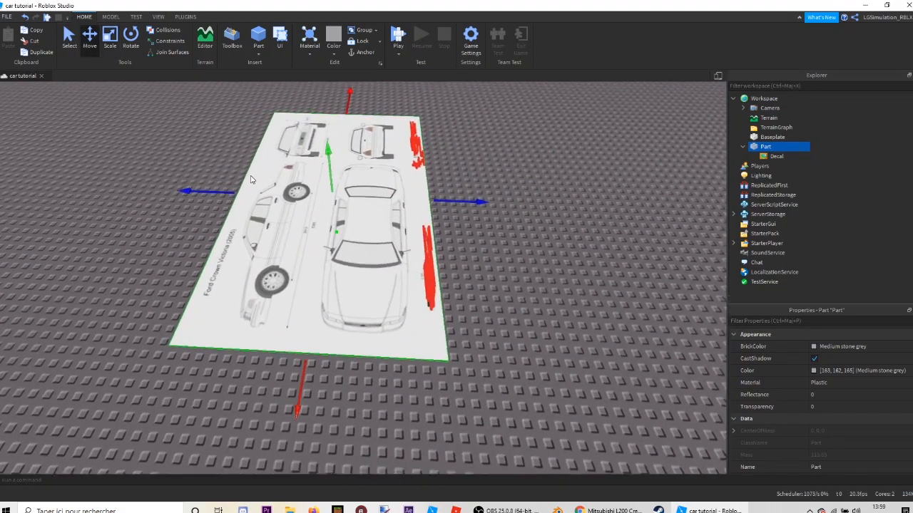
Open the toolbox and search the plugins for "crown victoria".
click(232, 40)
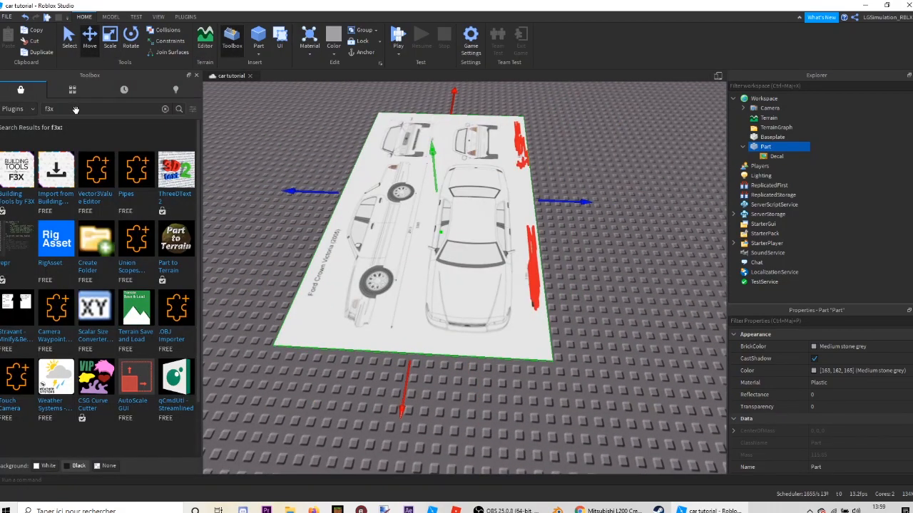
click(166, 108)
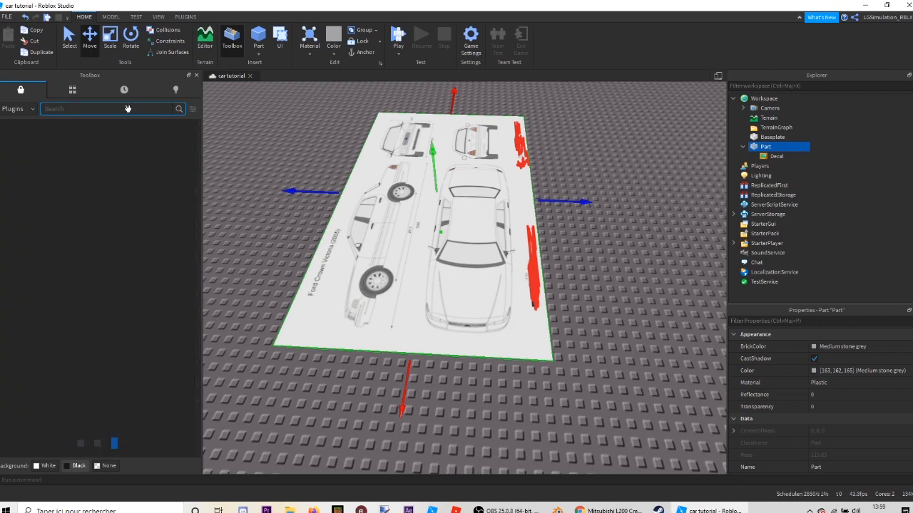
text(crown victo)
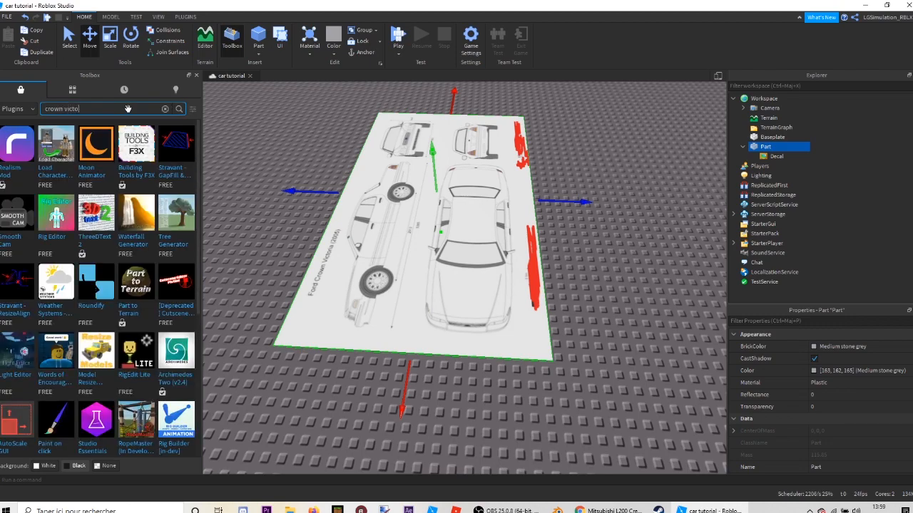
text(ria)
key(Return)
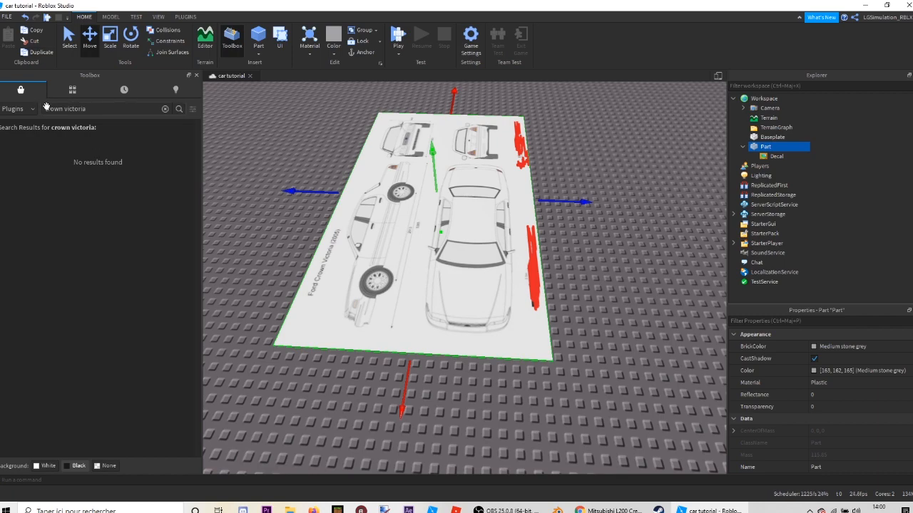
Search the toolbox models for "crown victoria" and insert a Crown Victoria car model into the place.
click(21, 108)
click(15, 114)
click(90, 107)
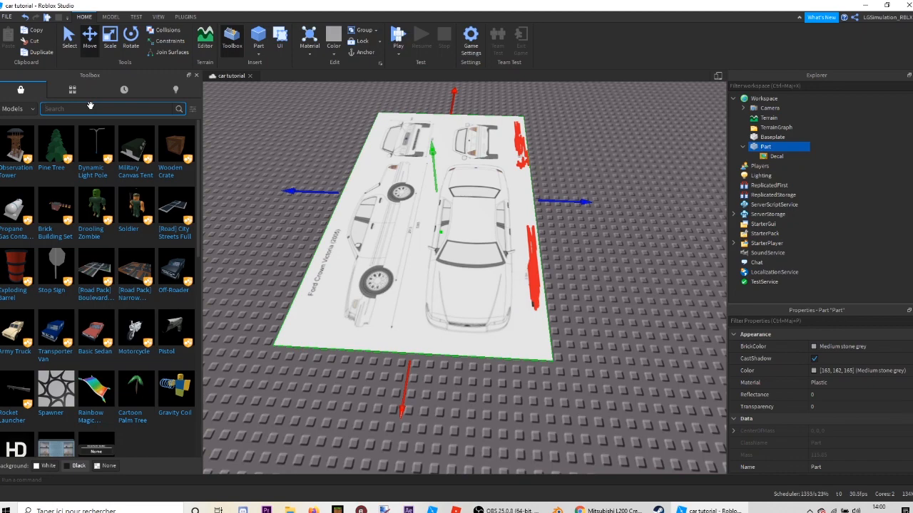
text(crown victoria)
key(Return)
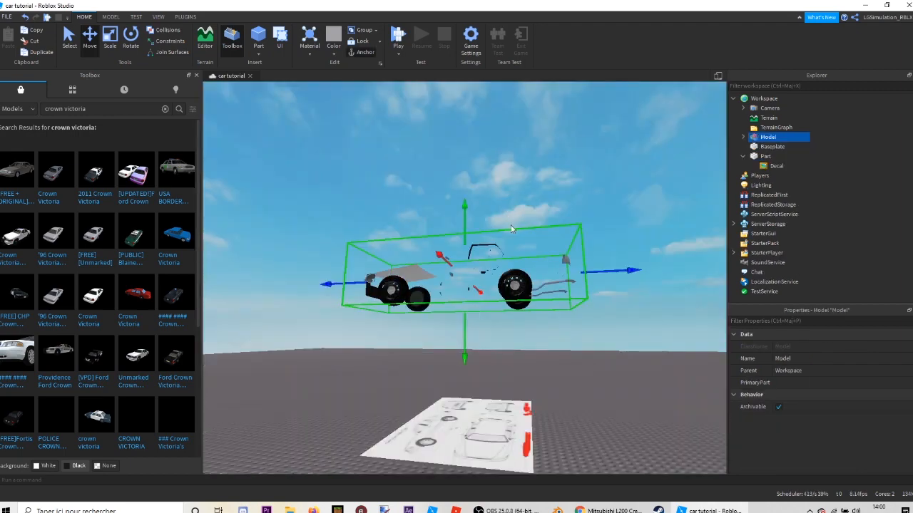
Place the car model over the blueprint's top view and rotate it to match the drawing's direction.
mouse_move(503, 193)
right_down()
mouse_move(498, 217)
mouse_move(502, 191)
right_up()
drag(483, 264, 472, 280)
key(ctrl+r)
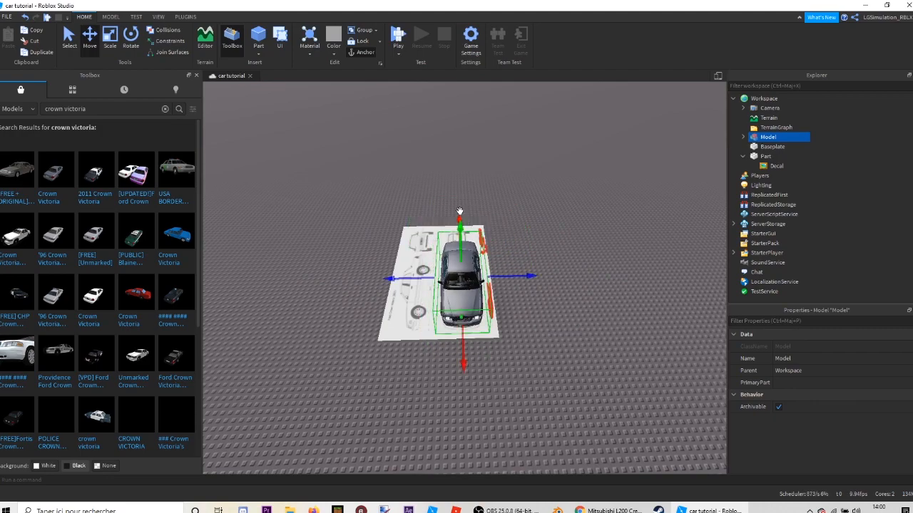
right_drag(459, 212, 460, 211)
scroll(459, 211, up, 5)
scroll(460, 211, down, 5)
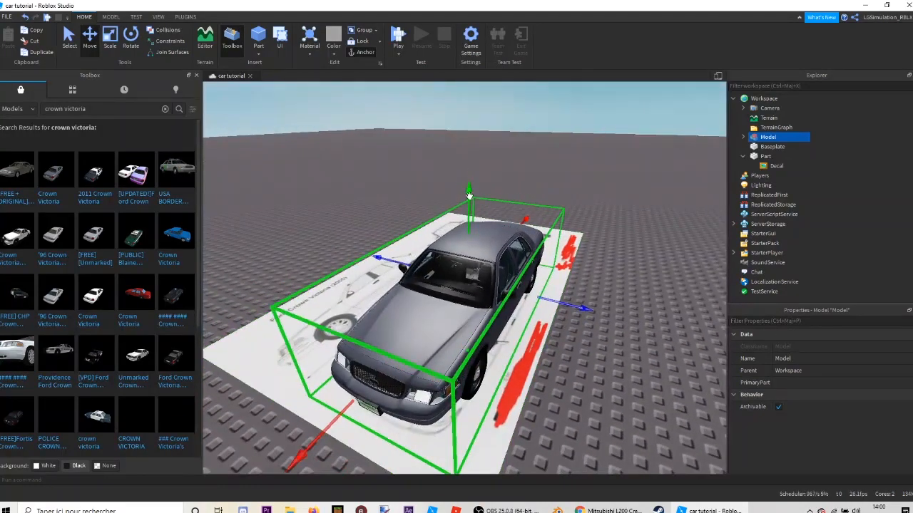
Lower the car model toward the blueprint plate and nudge it into line with the top-view drawing.
drag(468, 194, 463, 228)
right_drag(462, 228, 443, 198)
scroll(455, 227, up, 3)
drag(581, 118, 576, 120)
key(w)
right_drag(484, 154, 467, 241)
key(a)
right_drag(400, 92, 402, 99)
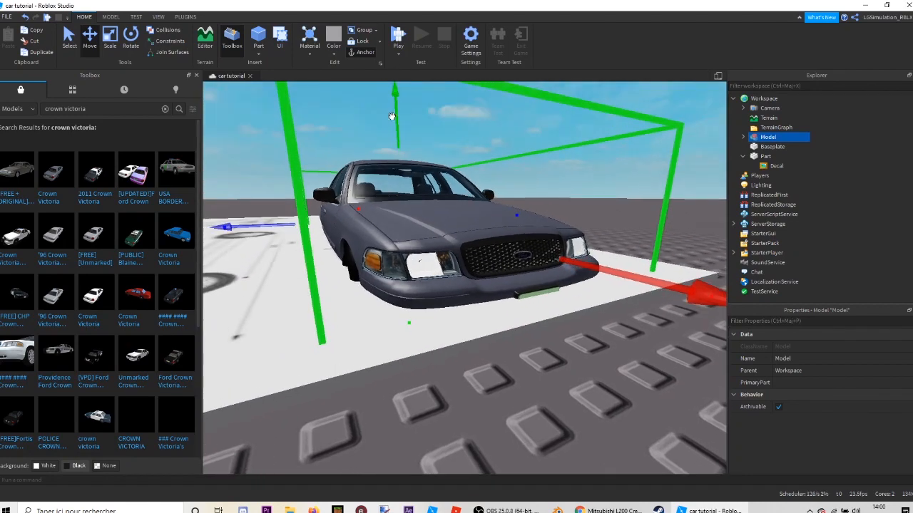
Fine-tune the car model's height so its body sits close to the blueprint plate.
drag(391, 116, 381, 138)
right_drag(459, 212, 461, 214)
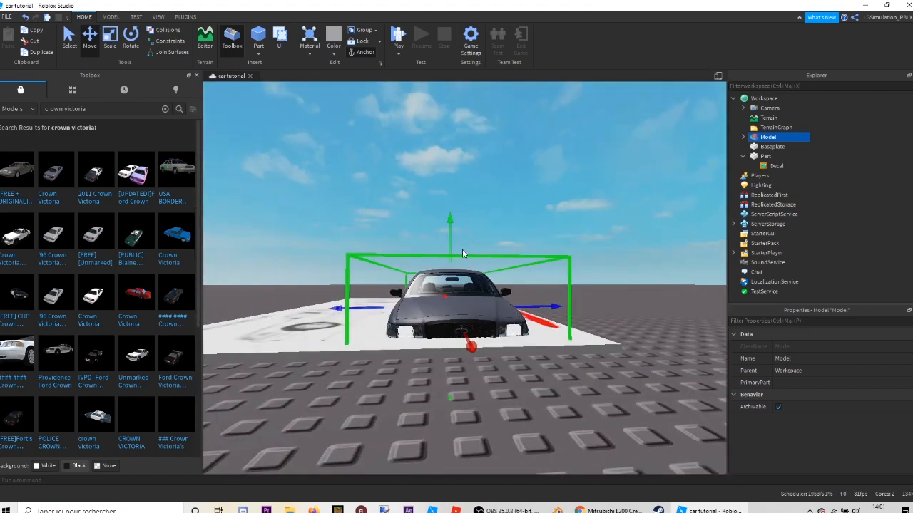
scroll(468, 241, up, 3)
drag(470, 227, 482, 217)
right_drag(479, 227, 480, 226)
Scale the blueprint plate outward at the car's front end to match the drawing to the model's length.
click(475, 261)
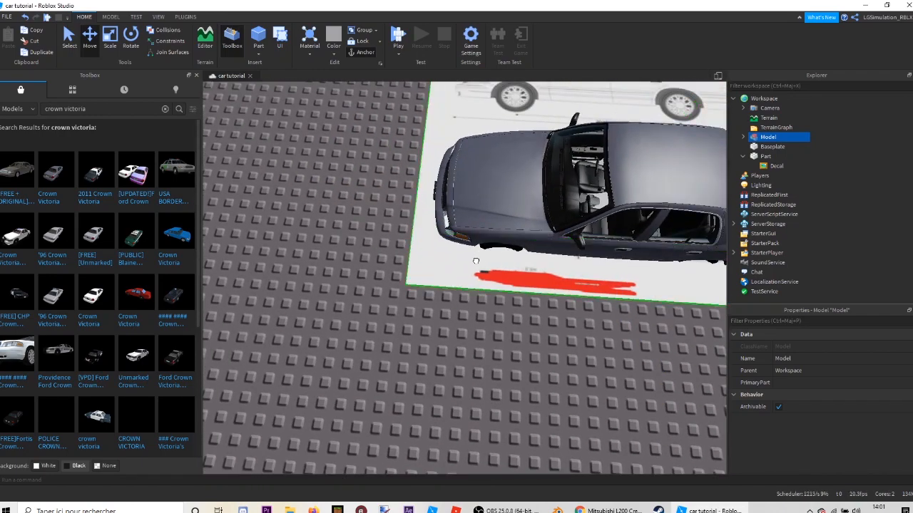
click(112, 46)
mouse_move(395, 139)
mouse_down()
mouse_move(363, 136)
mouse_move(381, 140)
mouse_up()
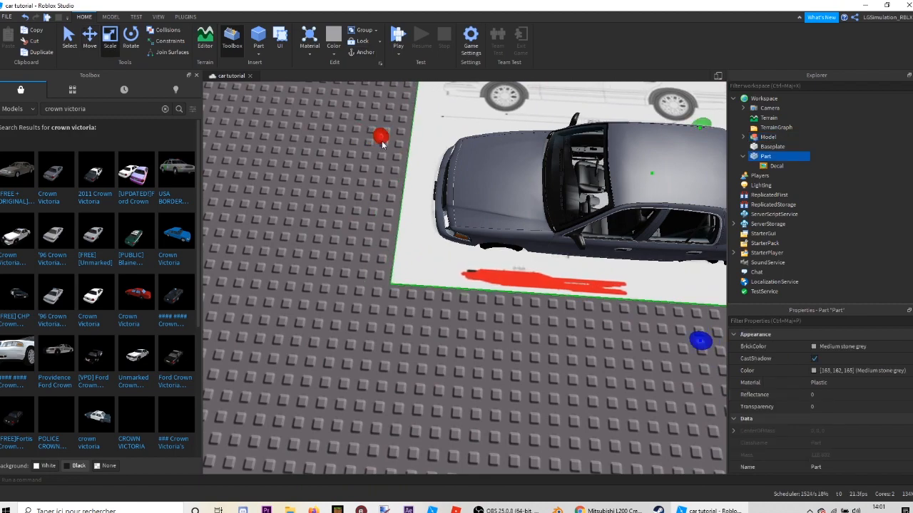
right_drag(421, 124, 422, 126)
key(a)
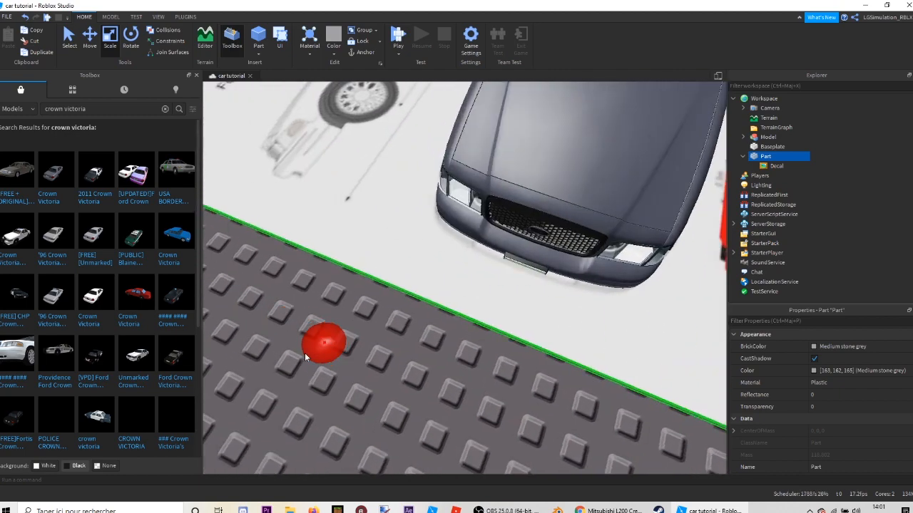
drag(336, 343, 338, 340)
key(d)
right_drag(338, 339, 337, 338)
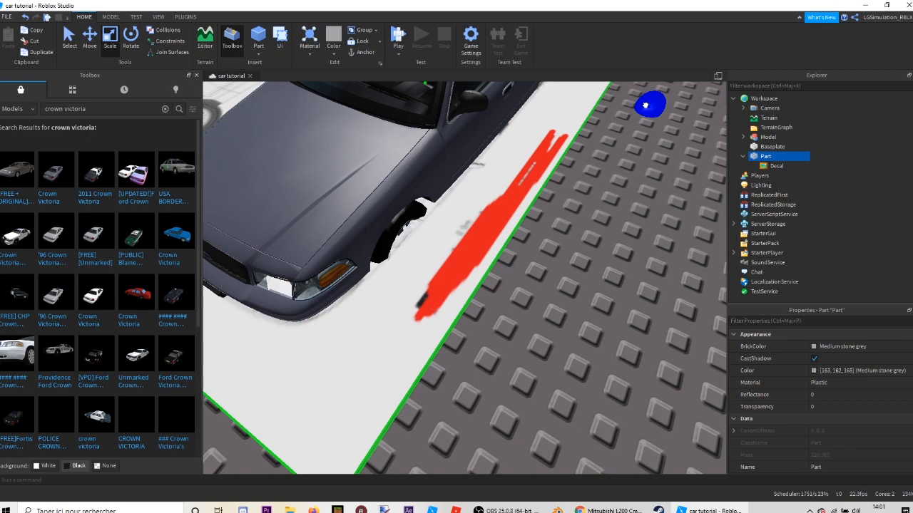
Widen the blueprint plate along its side-view edge so the top-view drawing matches the car's width.
right_drag(664, 104, 299, 178)
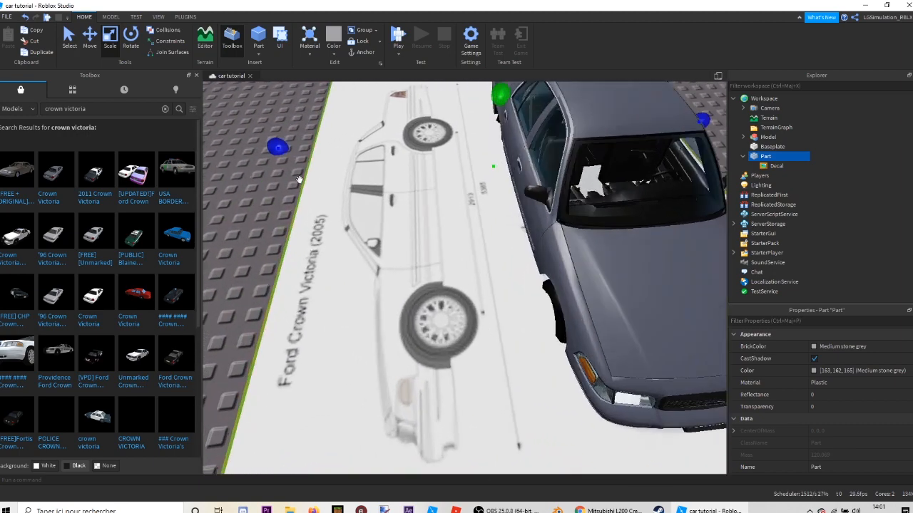
drag(275, 152, 269, 154)
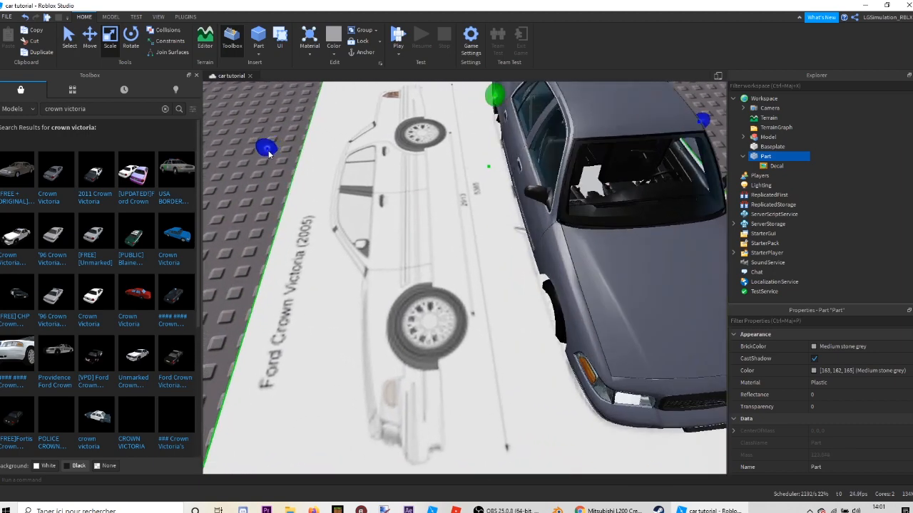
right_drag(324, 152, 336, 223)
key(s)
mouse_move(293, 241)
mouse_down()
mouse_move(261, 239)
mouse_move(286, 239)
mouse_up()
right_drag(291, 243, 304, 237)
Adjust the blueprint plate's edge behind the car to fine-tune the drawing's length against the model.
right_drag(487, 366, 486, 366)
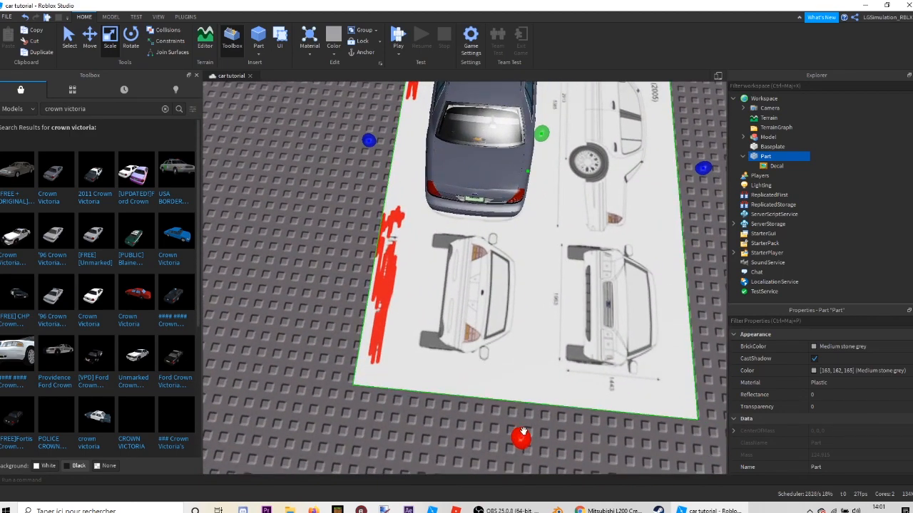
mouse_move(524, 432)
mouse_down()
mouse_move(534, 462)
mouse_move(515, 433)
mouse_up()
right_drag(243, 220, 442, 198)
scroll(442, 198, down, 3)
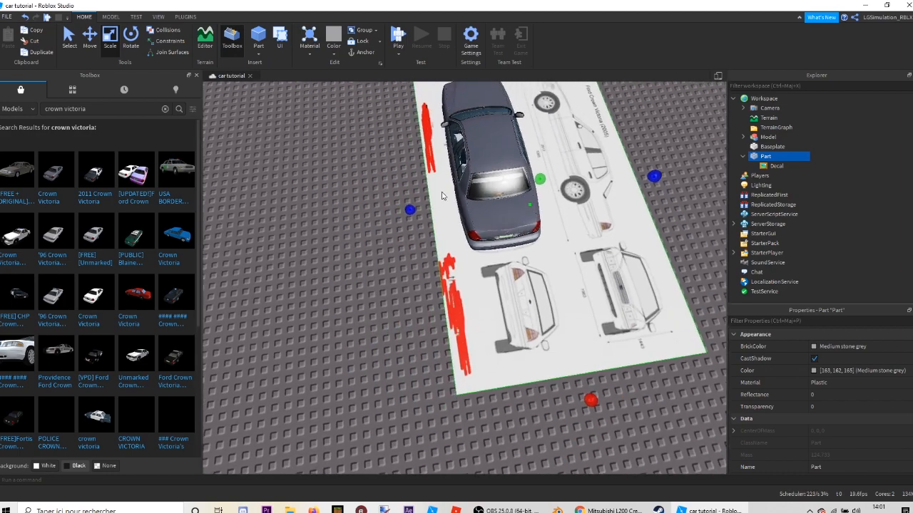
Move the car model off the blueprint plate onto the empty baseplate beside it.
drag(499, 207, 245, 165)
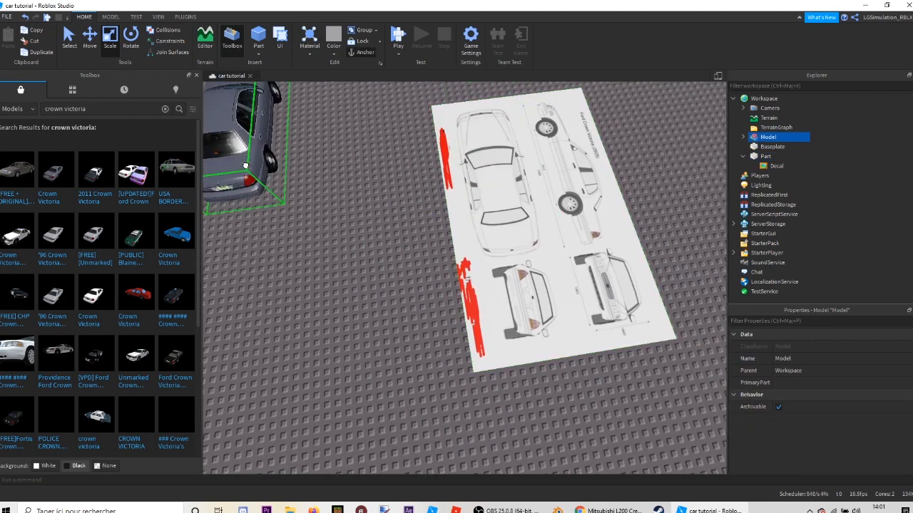
click(323, 148)
right_drag(323, 148, 379, 279)
scroll(415, 286, down, 2)
Duplicate the flat blueprint plate and rotate the copy upright so its drawings stand vertically across the original.
click(380, 279)
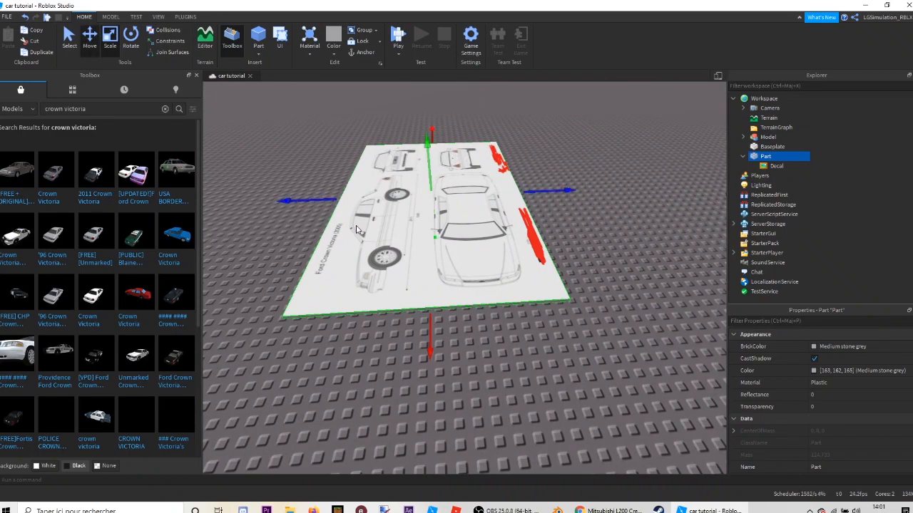
right_drag(356, 225, 351, 227)
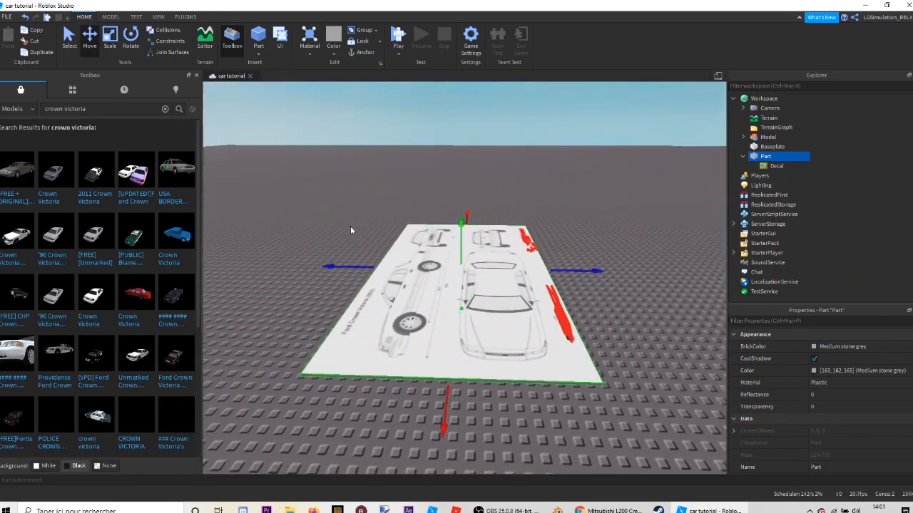
right_drag(252, 201, 252, 201)
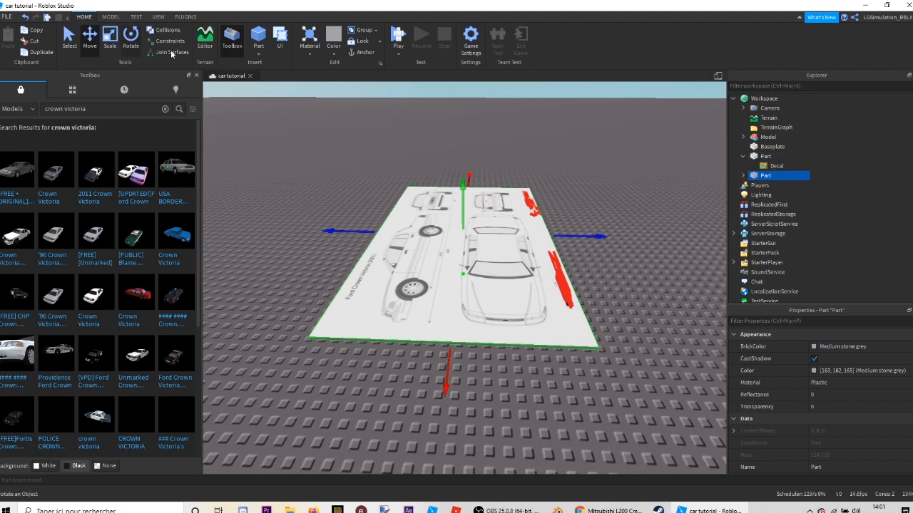
right_drag(409, 161, 434, 164)
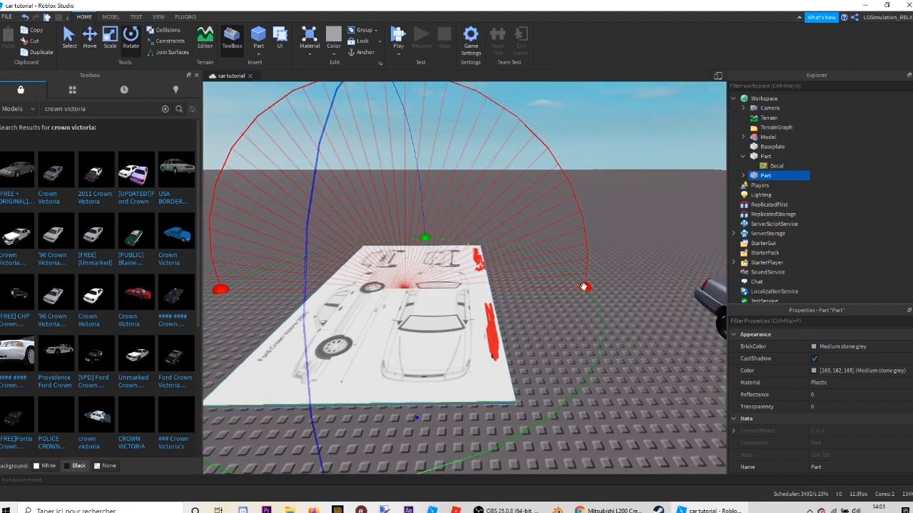
drag(585, 287, 397, 347)
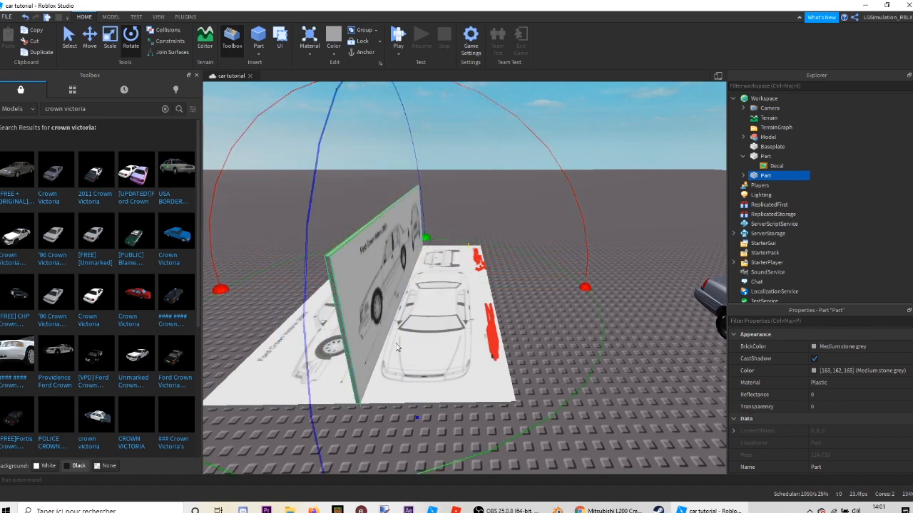
click(109, 16)
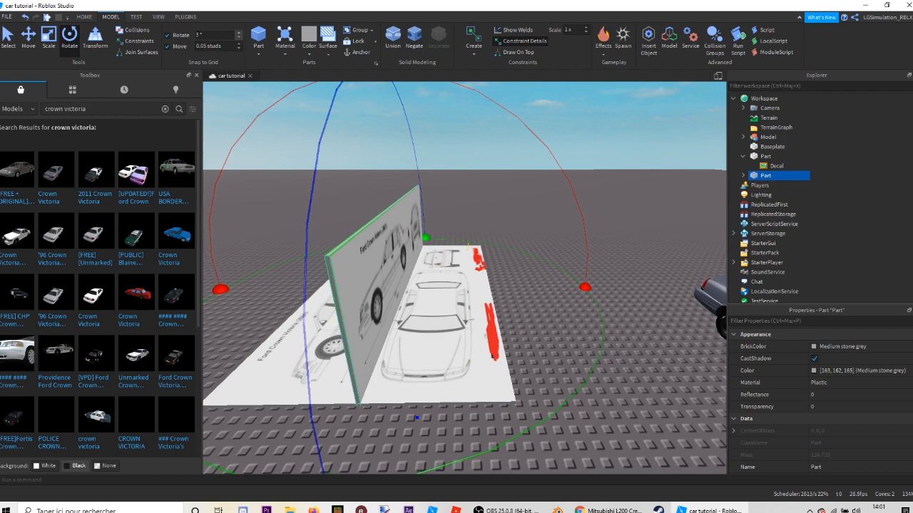
right_drag(395, 184, 418, 200)
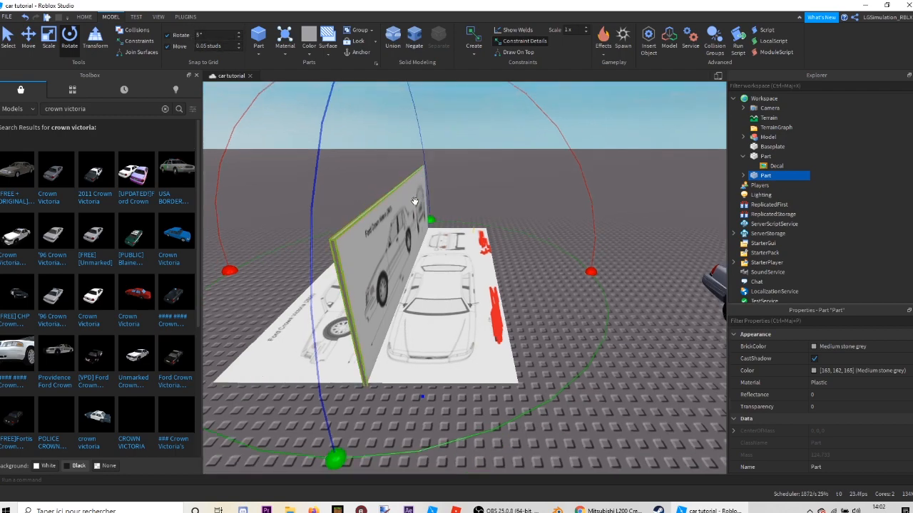
Shift the upright plate sideways beside the top-view drawing and lower it to align the side view's wheels with the flat plate.
drag(459, 268, 447, 268)
drag(389, 149, 388, 175)
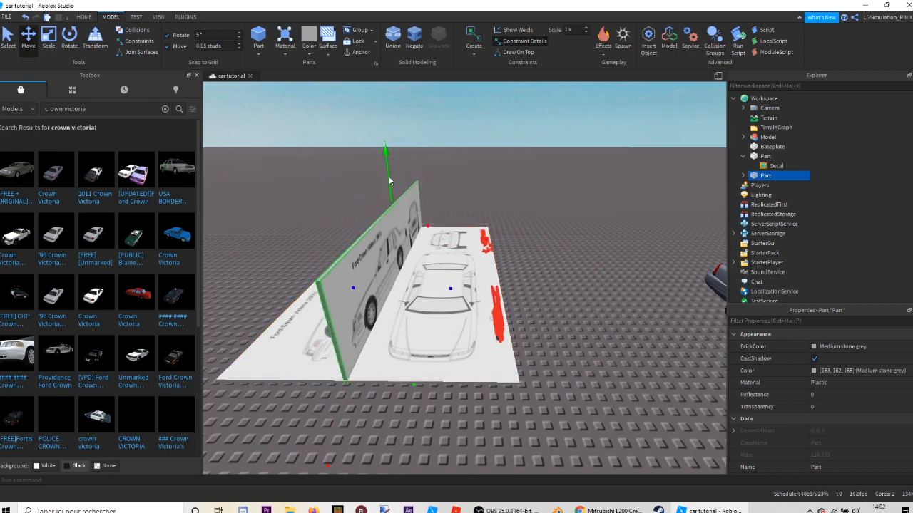
key(f)
scroll(389, 177, up, 4)
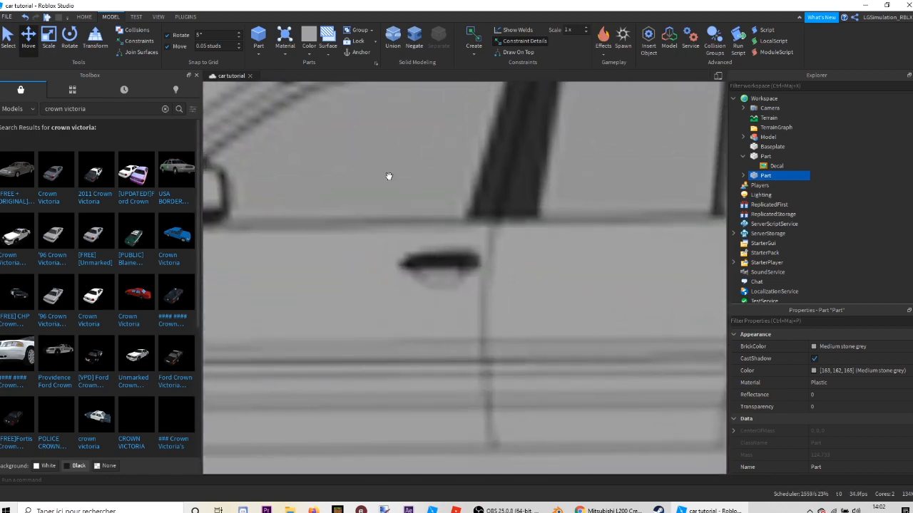
scroll(389, 176, down, 4)
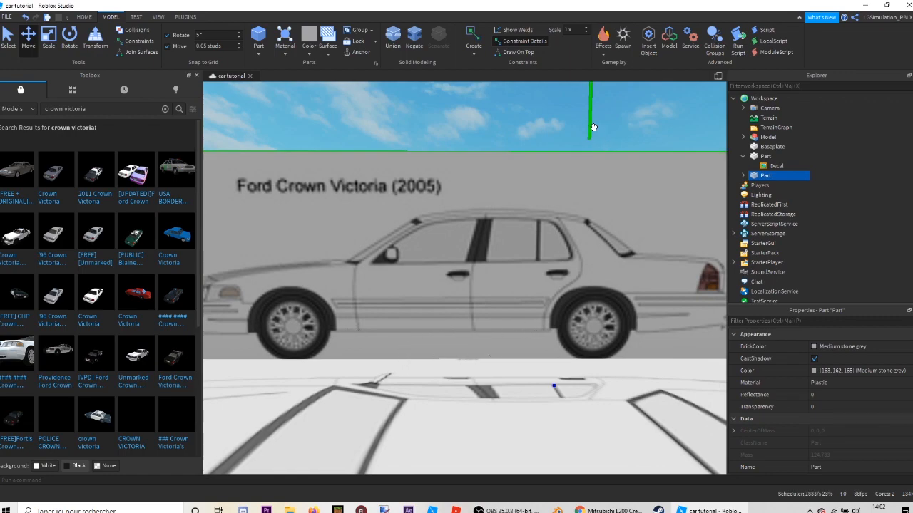
drag(594, 127, 592, 154)
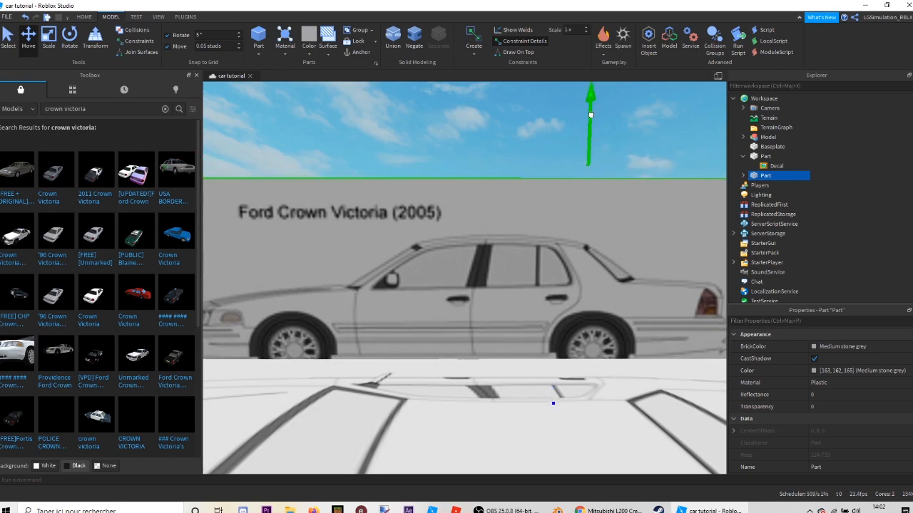
drag(591, 114, 588, 117)
key(s)
right_drag(477, 165, 499, 173)
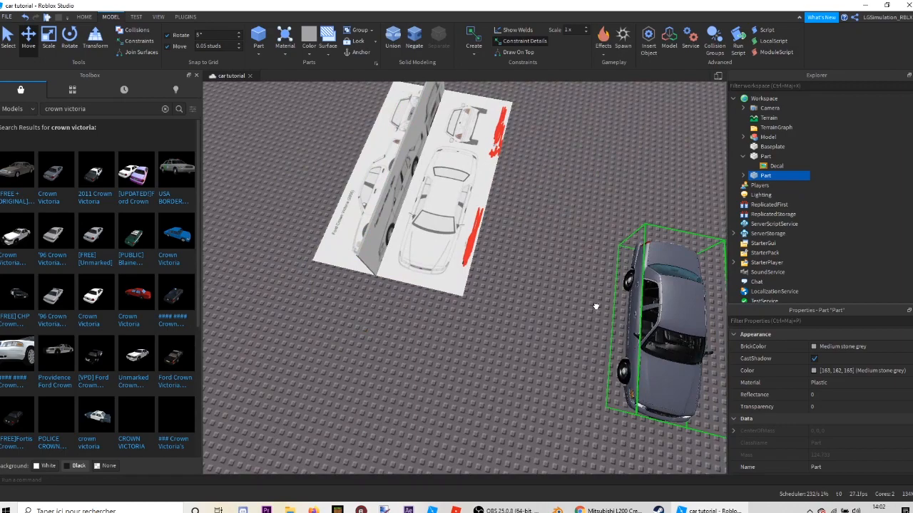
Move the car model from the baseplate onto the flat blueprint, in front of the upright side-view drawing.
drag(642, 321, 349, 287)
key(d)
right_drag(323, 277, 336, 279)
key(w)
key(s)
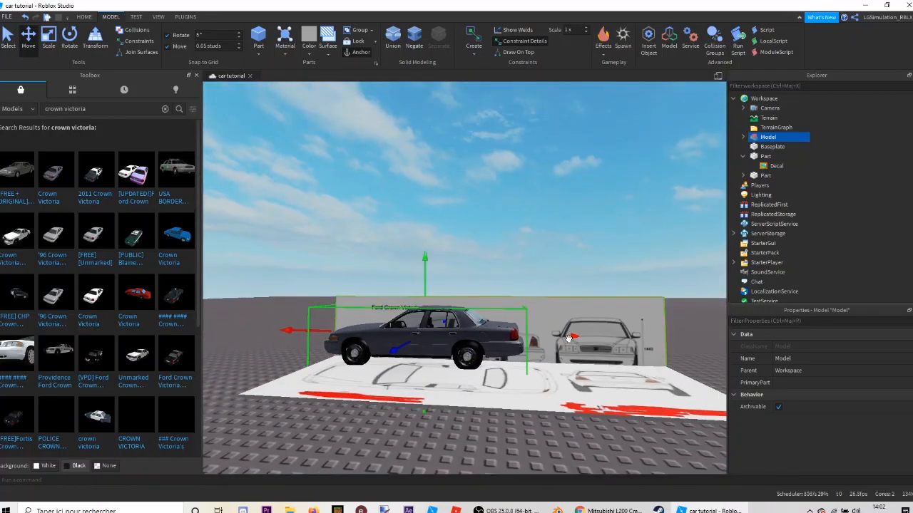
Slide the car model along the upright plate and lower it to compare it with the side-view drawing.
drag(569, 338, 595, 338)
key(a)
right_drag(596, 338, 597, 340)
key(w)
drag(394, 348, 388, 348)
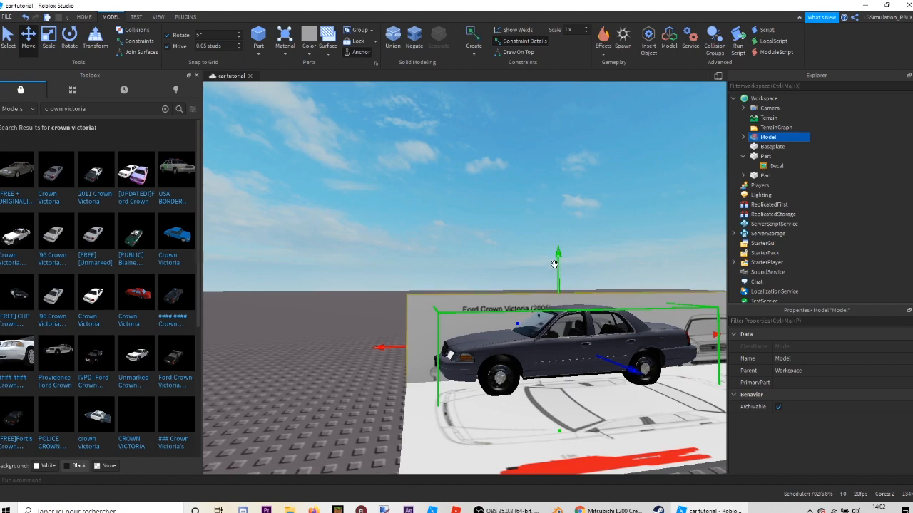
drag(555, 261, 547, 272)
drag(395, 364, 389, 365)
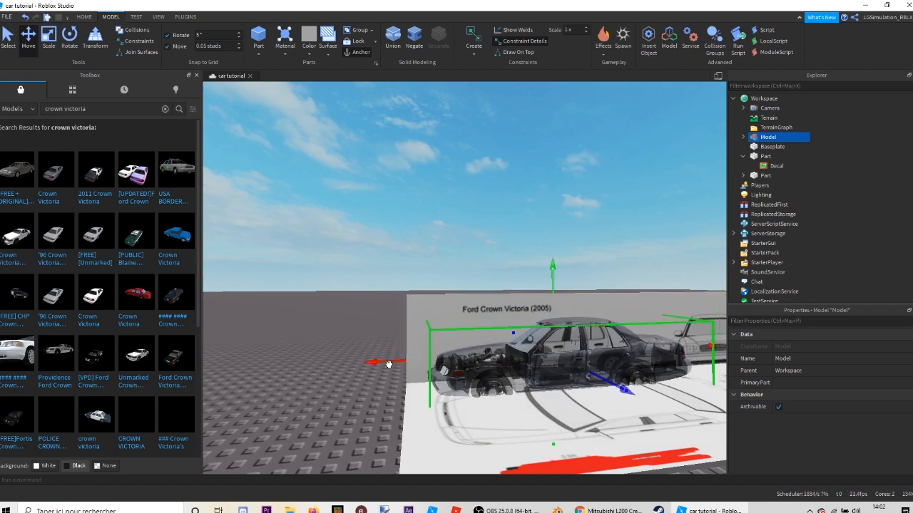
key(d)
key(w)
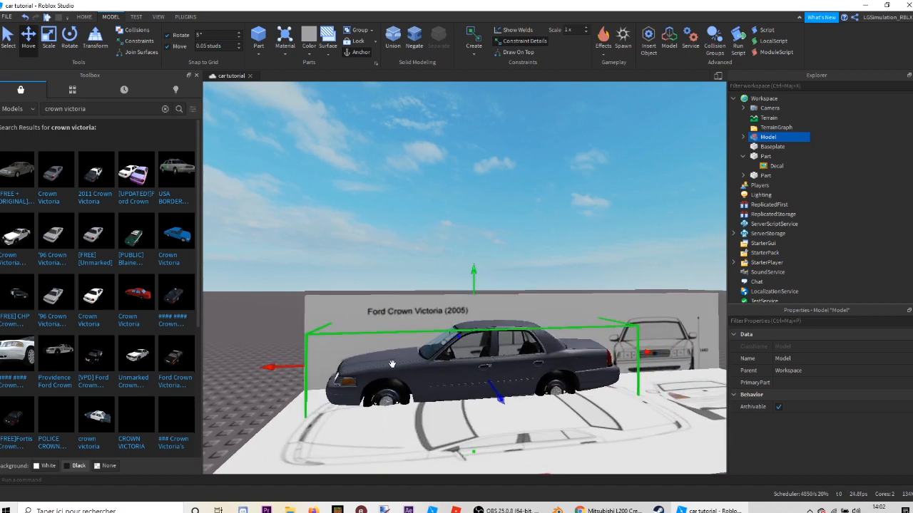
right_drag(391, 367, 390, 368)
scroll(425, 336, down, 5)
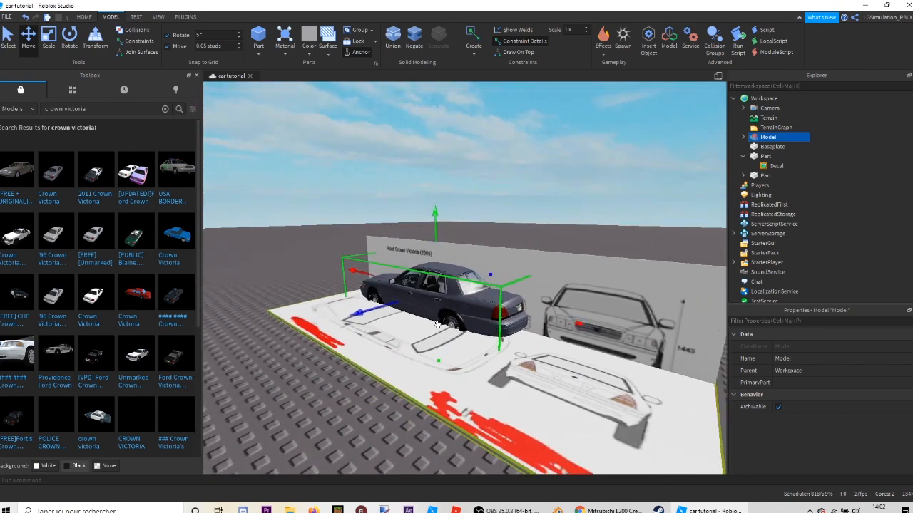
Move the car model off the blueprint onto the empty baseplate and turn it to face the plates.
drag(429, 299, 267, 307)
right_drag(269, 308, 268, 307)
drag(267, 307, 541, 218)
key(r)
key(r)
key(r)
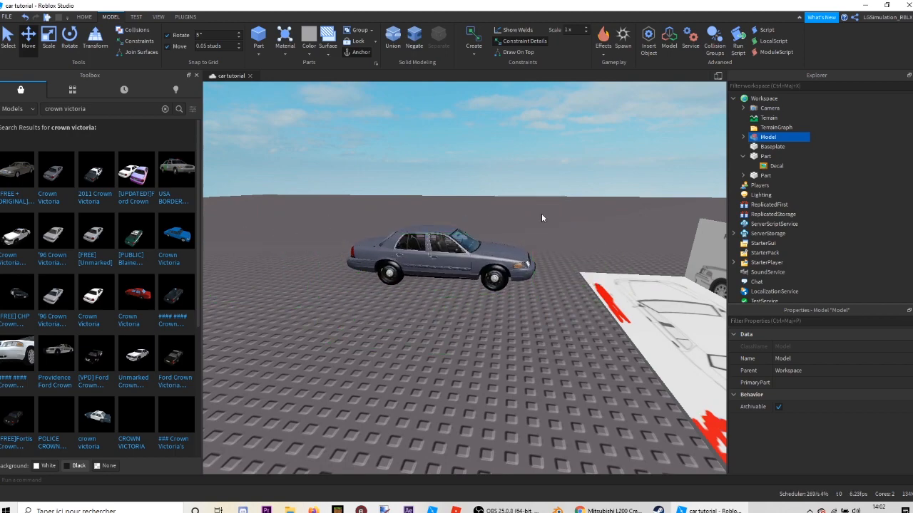
click(565, 203)
key(w)
mouse_move(564, 203)
right_down()
mouse_move(574, 202)
mouse_move(565, 202)
right_up()
scroll(564, 202, down, 4)
scroll(564, 202, up, 3)
scroll(565, 203, down, 4)
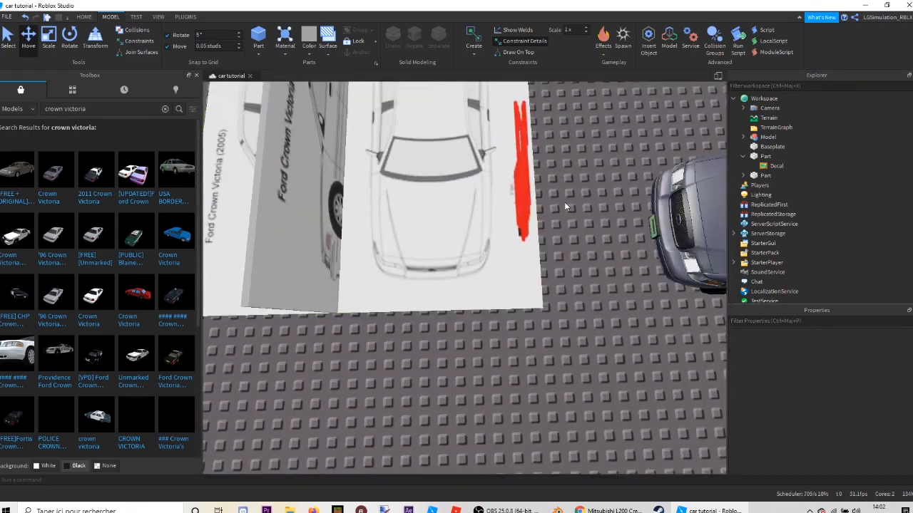
Move the upright plate away from the flat plate, out beyond its side-view edge.
click(320, 197)
right_drag(319, 197, 319, 201)
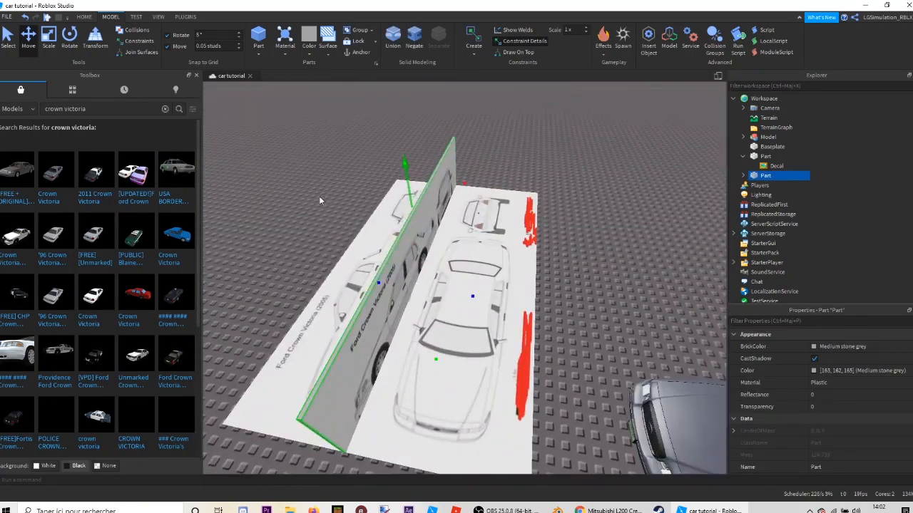
right_drag(483, 305, 482, 303)
drag(482, 303, 446, 216)
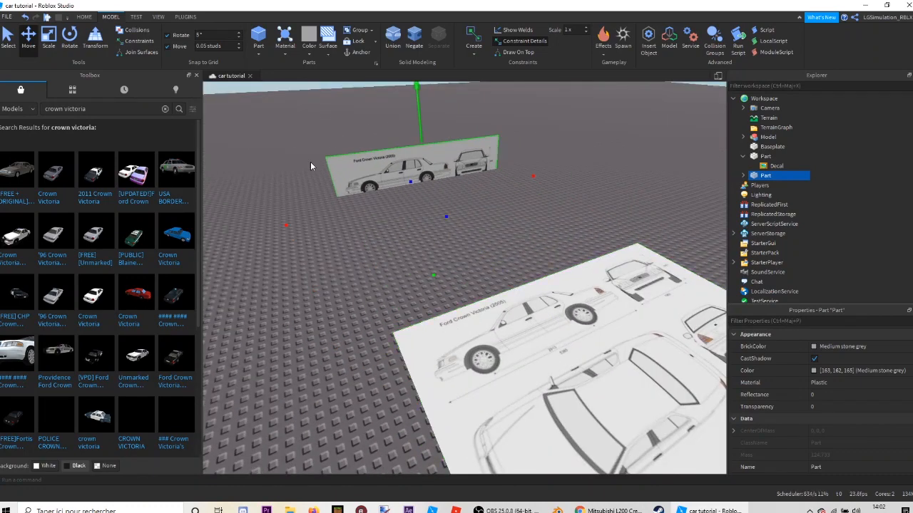
click(310, 163)
click(317, 164)
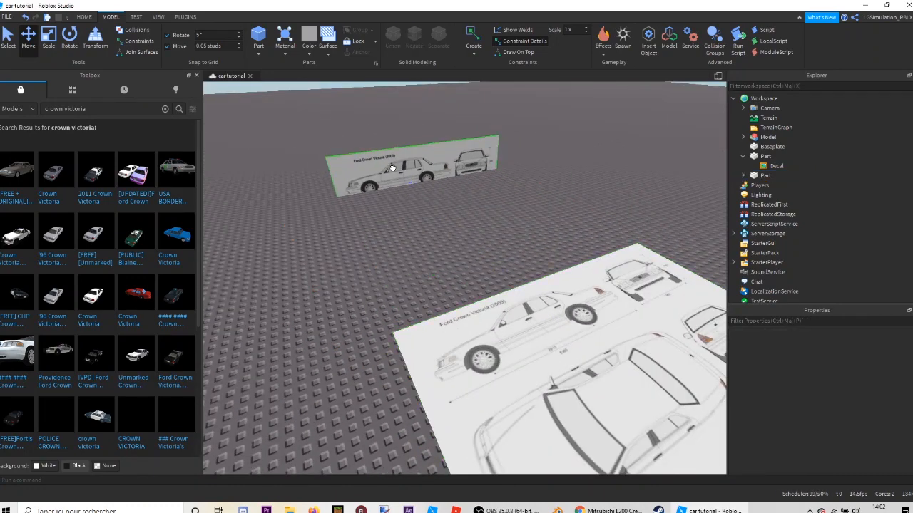
Push the upright plate farther back from the flat blueprint and shift it along its length.
right_drag(438, 226, 428, 232)
drag(416, 236, 356, 214)
right_drag(428, 228, 428, 227)
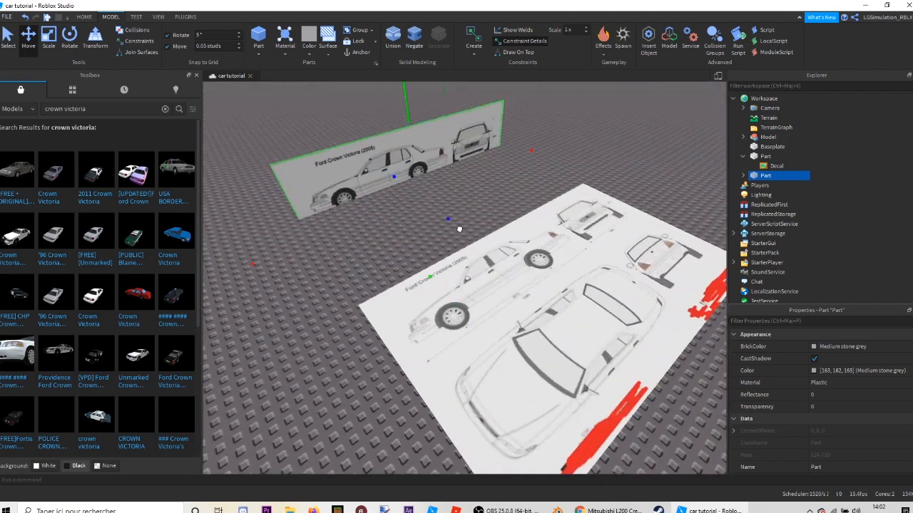
drag(456, 228, 327, 183)
right_drag(327, 184, 317, 175)
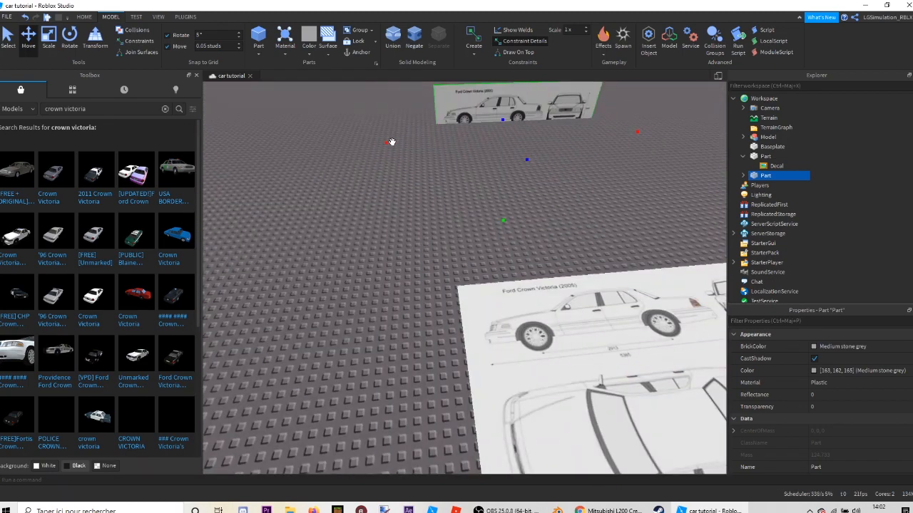
drag(392, 142, 397, 290)
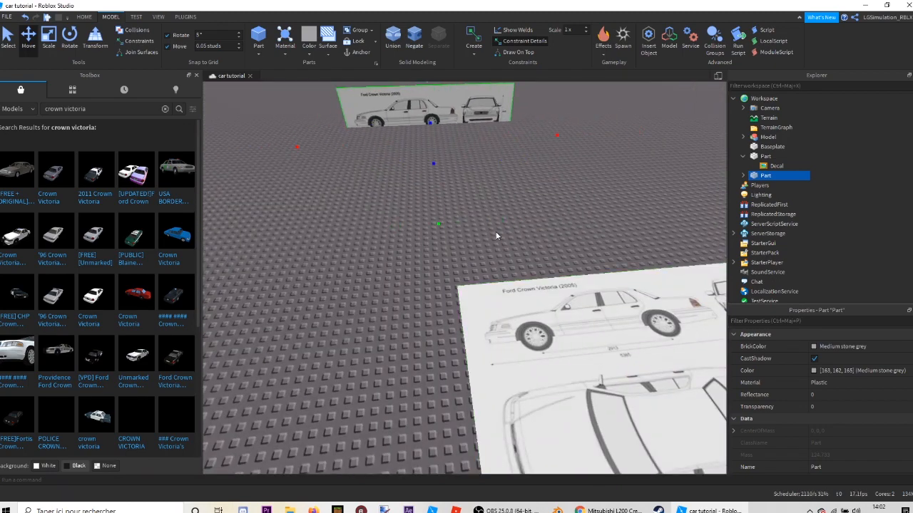
right_drag(497, 236, 481, 201)
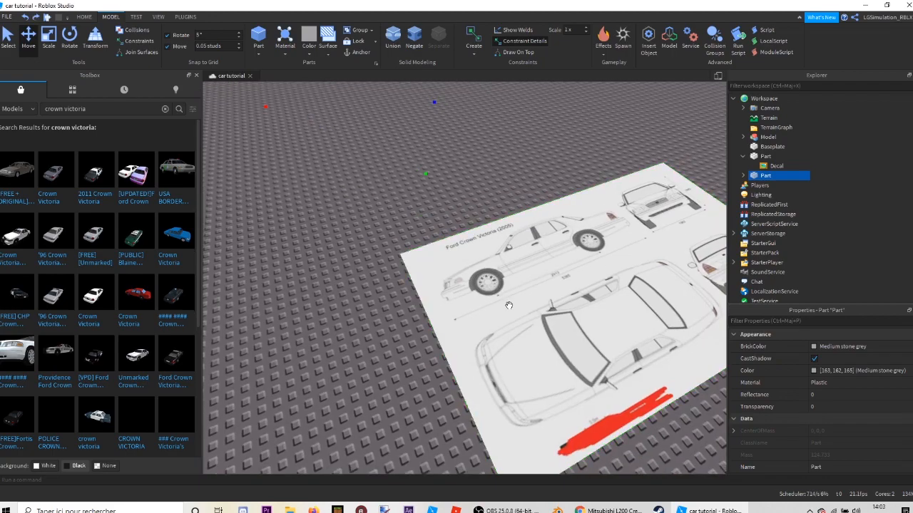
Insert a block part and place it on the flat blueprint between the side view's front wheel and the top view's hood.
right_drag(508, 305, 399, 249)
click(316, 224)
key(w)
key(s)
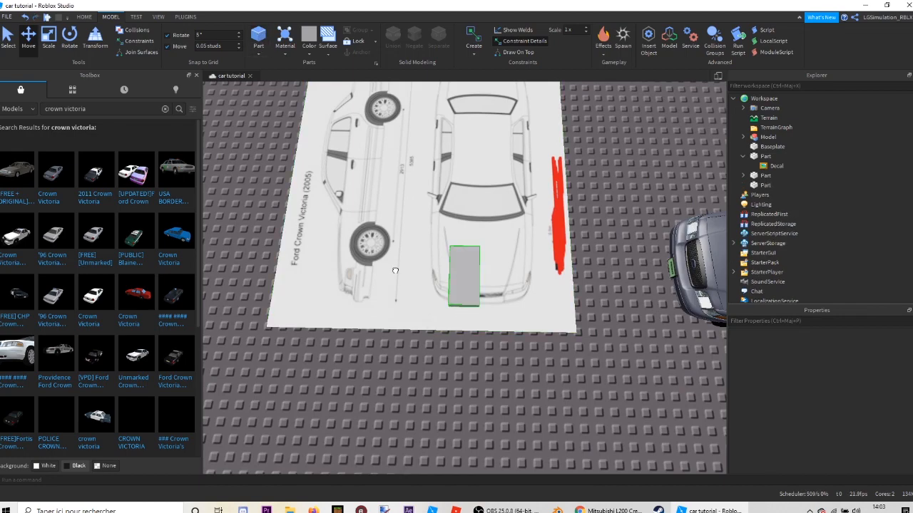
drag(395, 271, 412, 263)
right_drag(413, 255, 189, 126)
key(w)
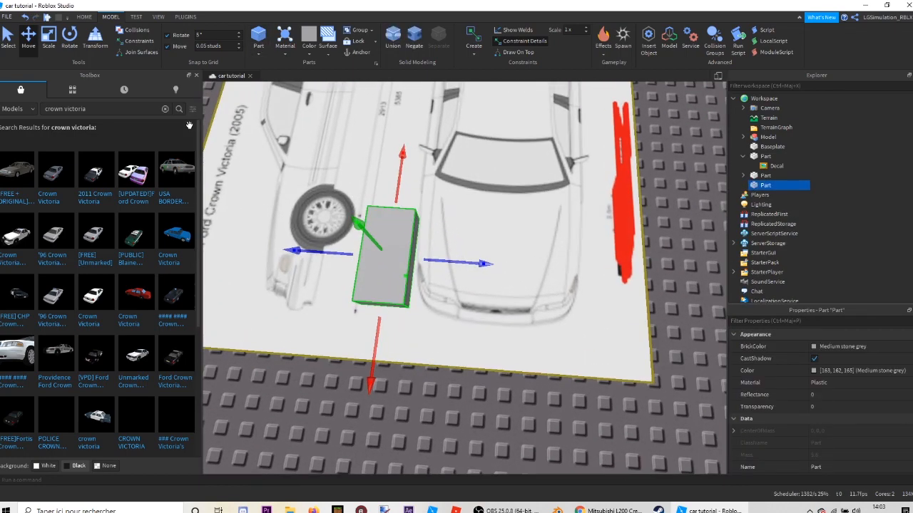
Rotate the block slightly about its vertical axis to follow the angle of the hood's side outline.
key(ctrl+4)
scroll(386, 124, up, 3)
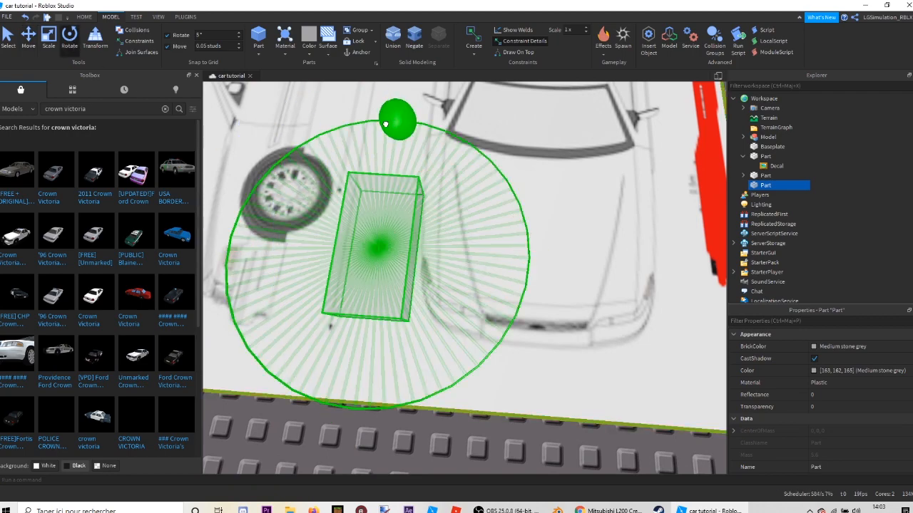
drag(386, 125, 377, 124)
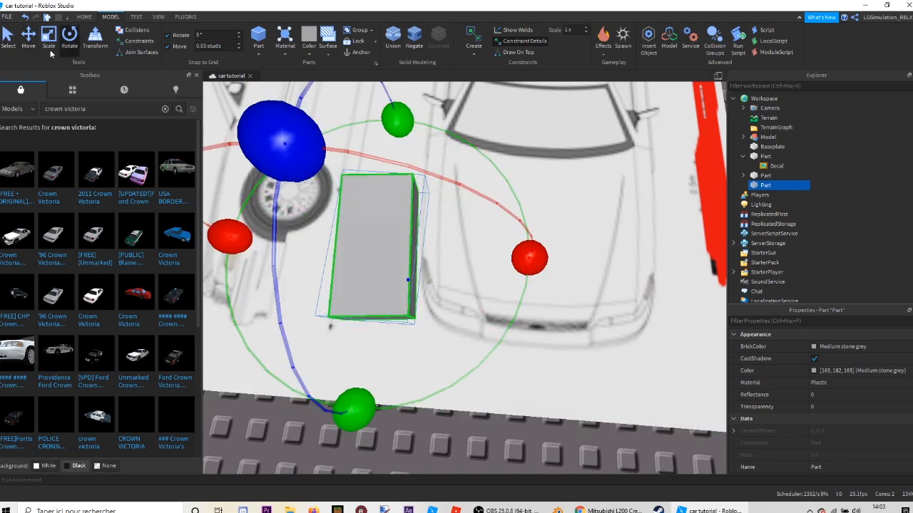
Move the block sideways to line its long edge up with the front fender outline in the top-view drawing.
click(28, 35)
scroll(382, 221, up, 5)
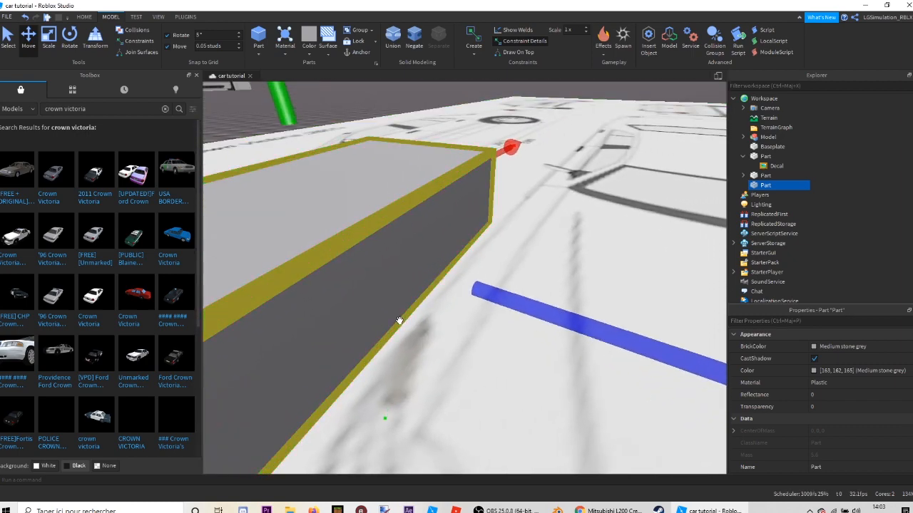
right_drag(476, 225, 409, 246)
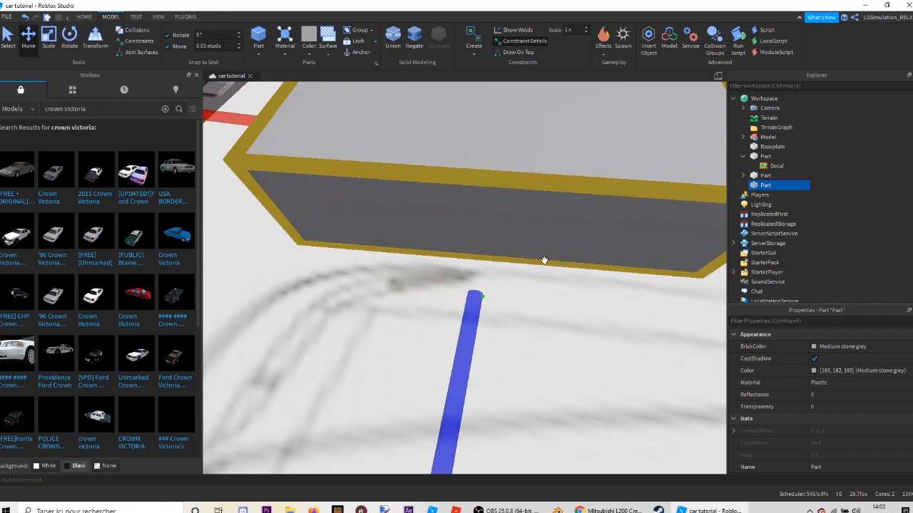
right_drag(460, 395, 509, 396)
mouse_move(478, 305)
mouse_down()
mouse_move(510, 320)
mouse_move(488, 291)
mouse_up()
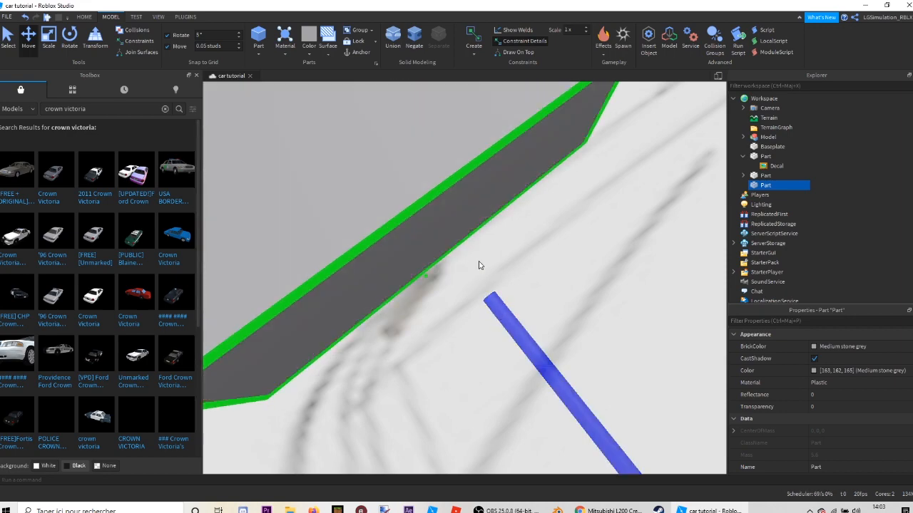
scroll(386, 279, down, 6)
right_drag(386, 278, 462, 283)
scroll(548, 225, up, 4)
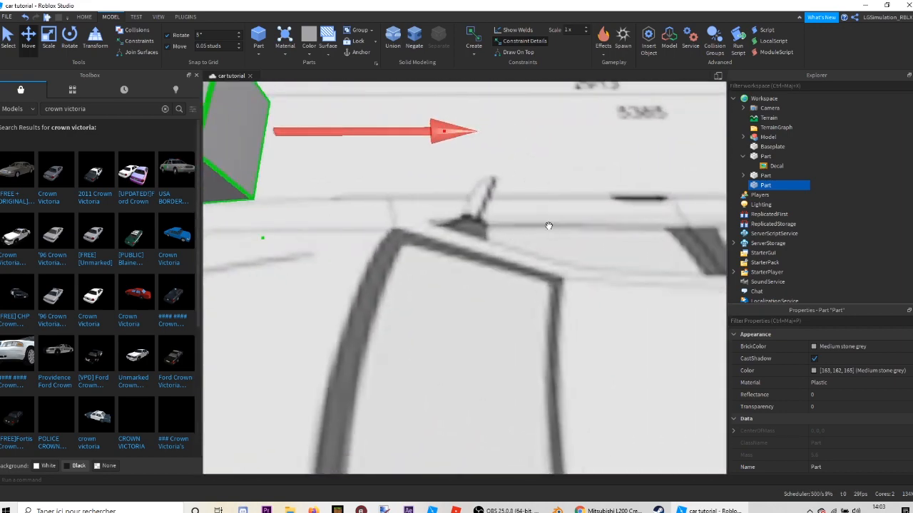
key(f)
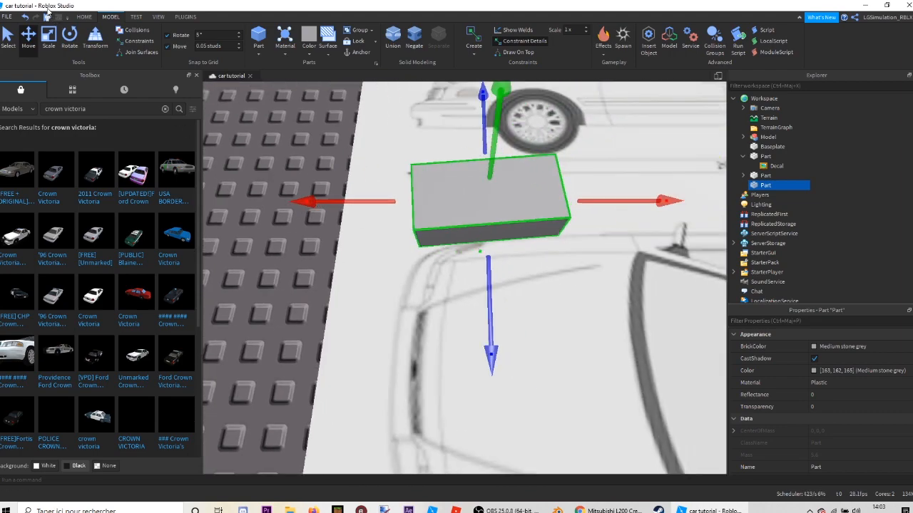
Duplicate the fender block, rotate the copy slightly about its vertical axis and shift it toward the hood's front corner.
key(ctrl+4)
mouse_move(356, 197)
mouse_down()
mouse_move(364, 226)
mouse_move(353, 206)
mouse_up()
key(ctrl+d)
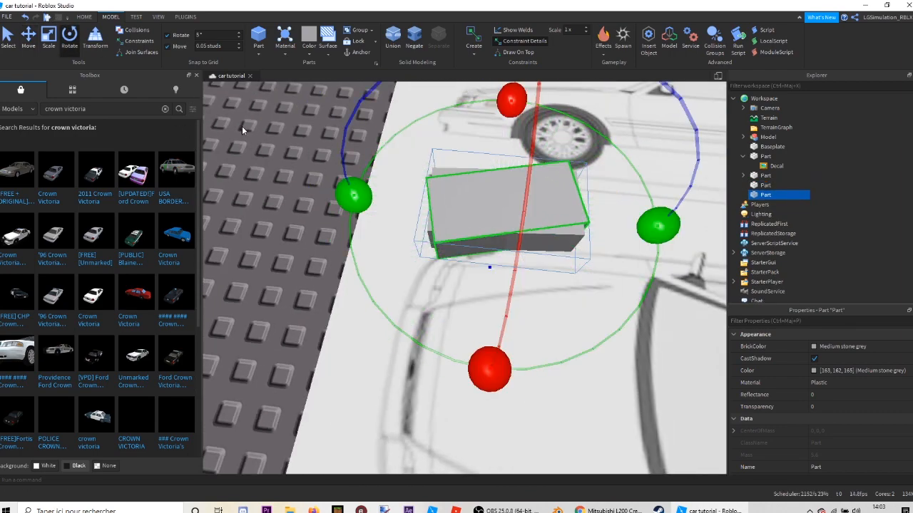
key(ctrl+2)
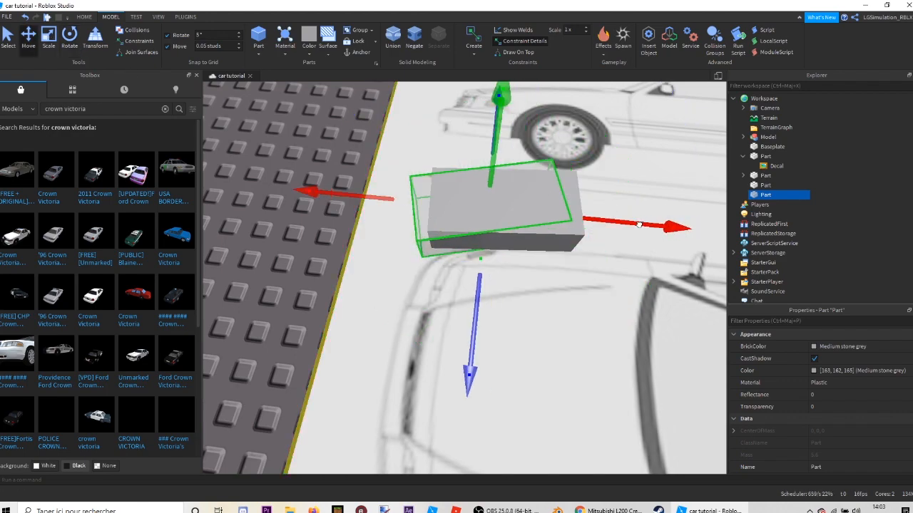
click(84, 17)
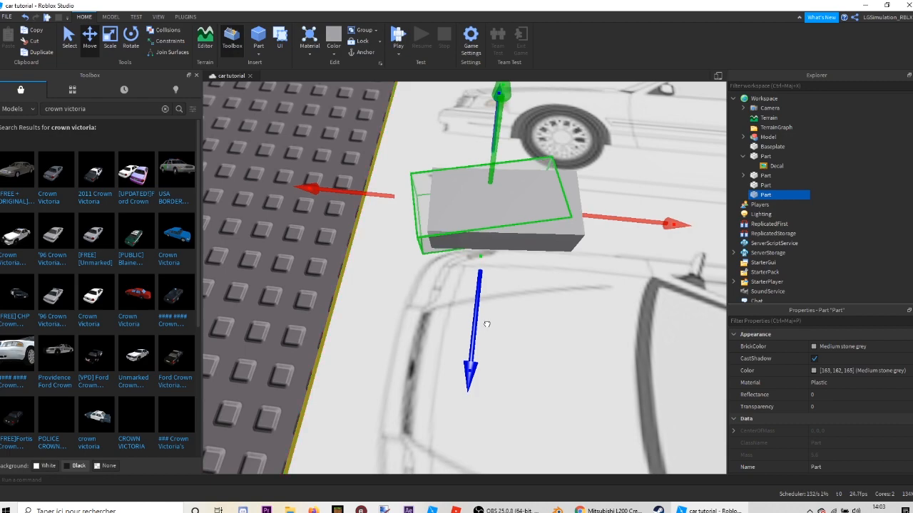
drag(483, 325, 479, 327)
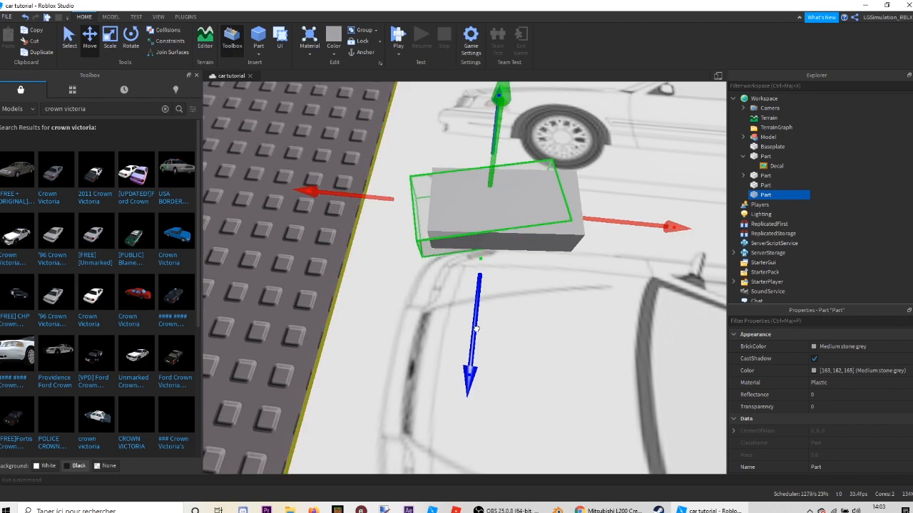
scroll(480, 331, up, 4)
mouse_move(479, 331)
right_down()
mouse_move(489, 330)
mouse_move(473, 328)
right_up()
scroll(477, 328, down, 4)
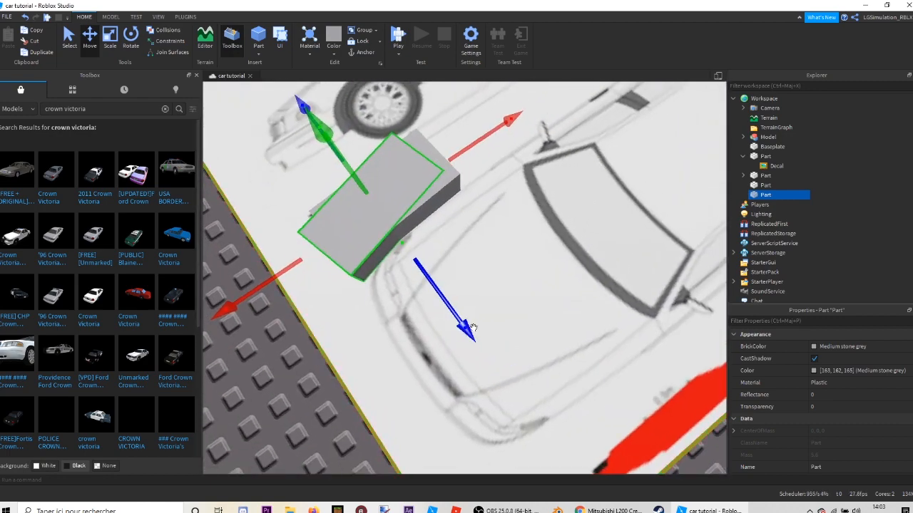
Duplicate the rotated block, turn the copy further and move it along the curve of the front corner outline.
key(ctrl+d)
key(ctrl+4)
drag(486, 131, 434, 120)
key(ctrl+2)
drag(451, 157, 426, 101)
Add another block copy turned further about the vertical axis and position it against the front corner outline of the bumper.
click(132, 41)
key(ctrl+d)
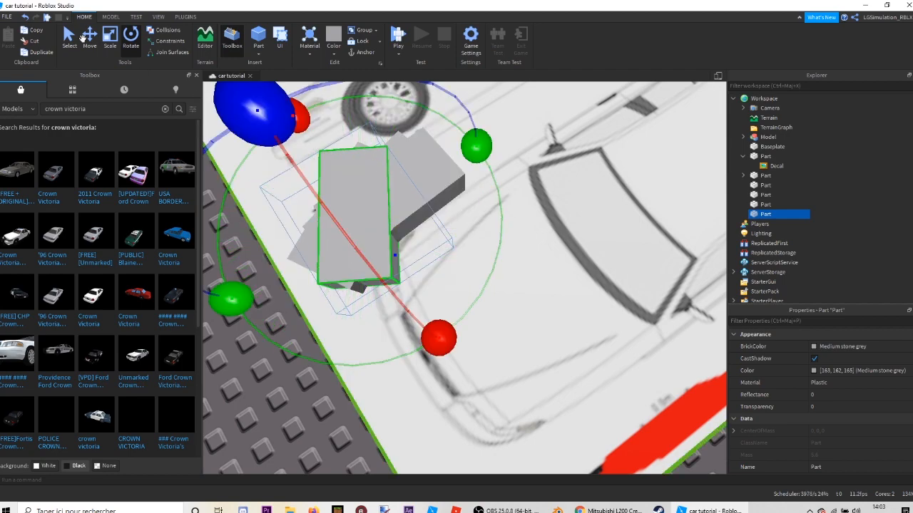
click(91, 44)
drag(484, 144, 454, 161)
drag(427, 379, 453, 422)
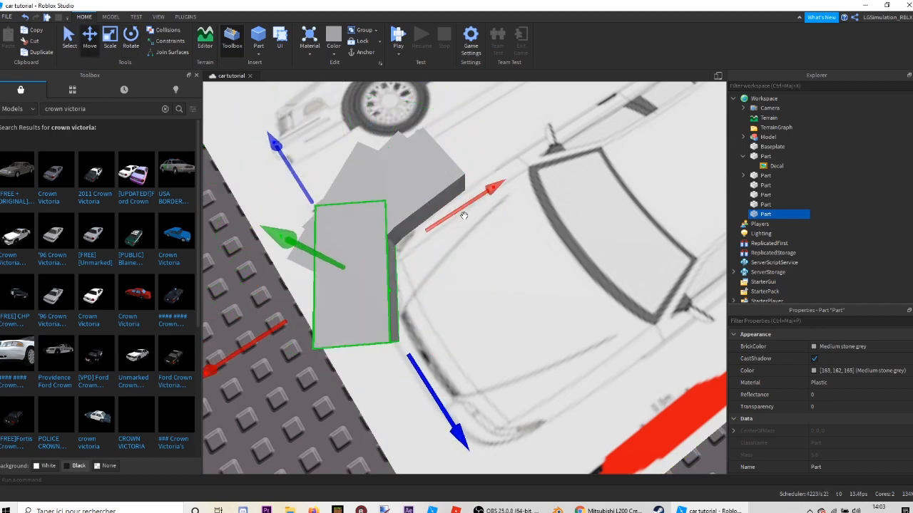
click(465, 217)
click(372, 278)
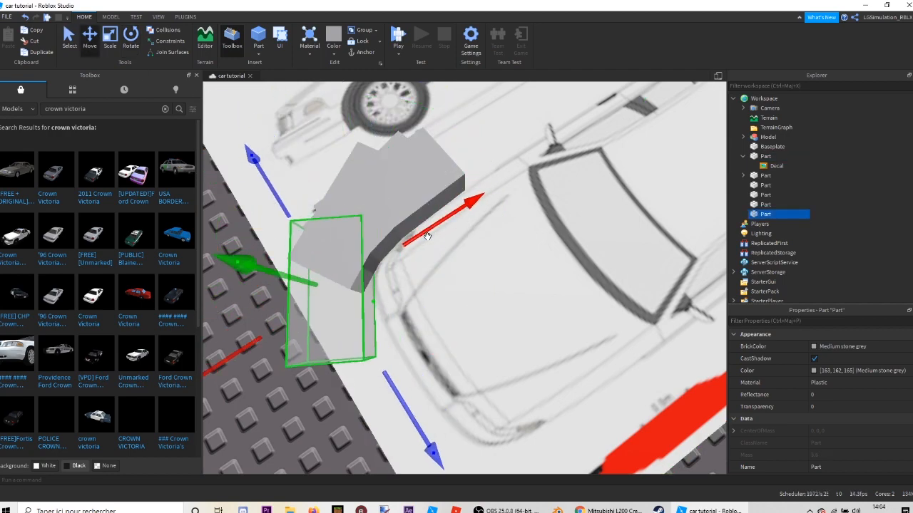
Duplicate the newest corner block and rotate the copy closer to the direction of the front bumper edge.
right_drag(372, 277, 467, 218)
scroll(468, 218, up, 4)
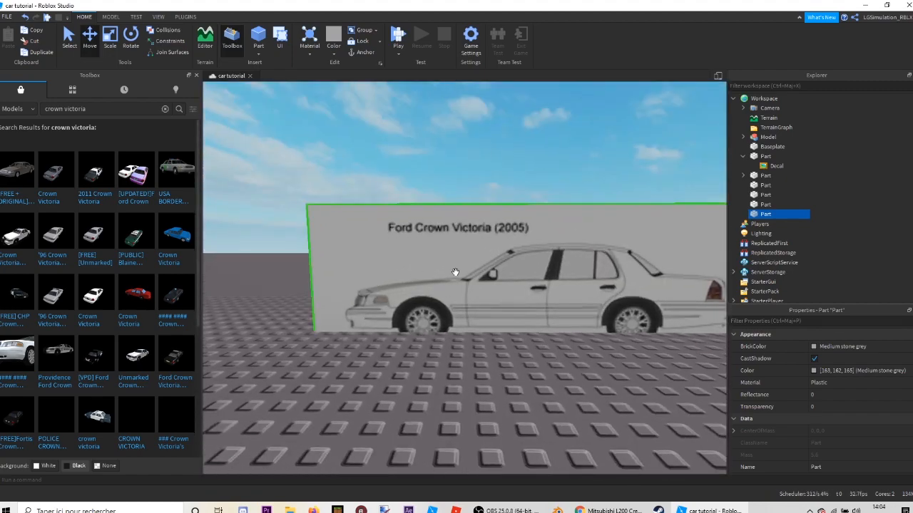
scroll(346, 296, down, 2)
key(f)
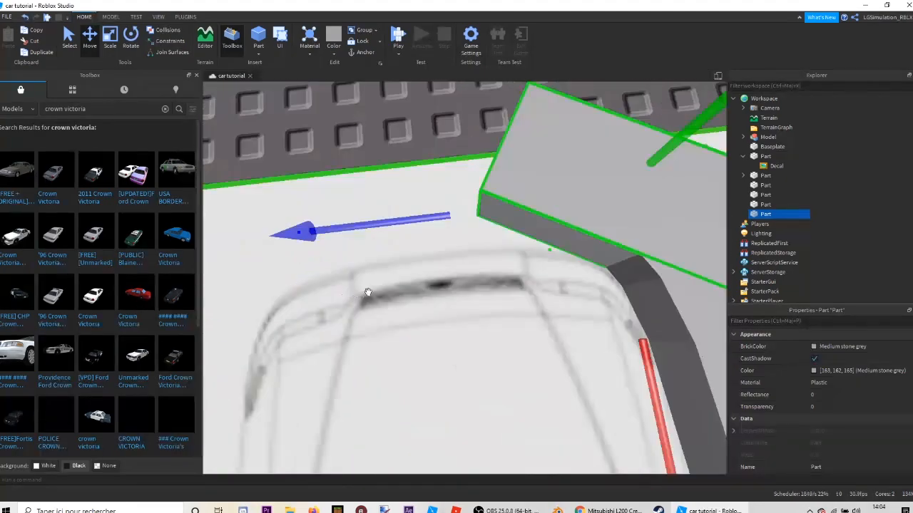
click(127, 39)
key(ctrl+d)
drag(604, 405, 656, 409)
Duplicate the block again, rotate the copy parallel to the front bumper and move it to the middle of the bumper line.
key(ctrl+d)
drag(602, 418, 657, 415)
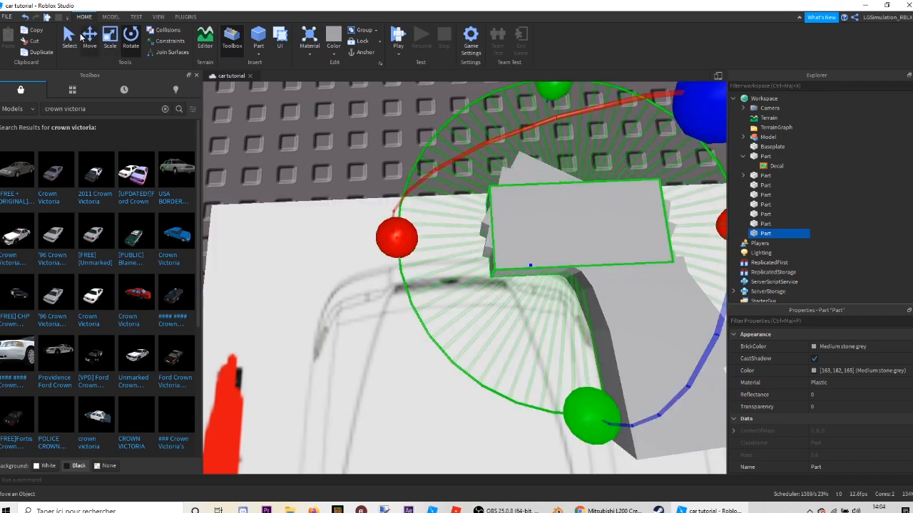
click(90, 39)
drag(432, 233, 311, 240)
drag(460, 377, 443, 356)
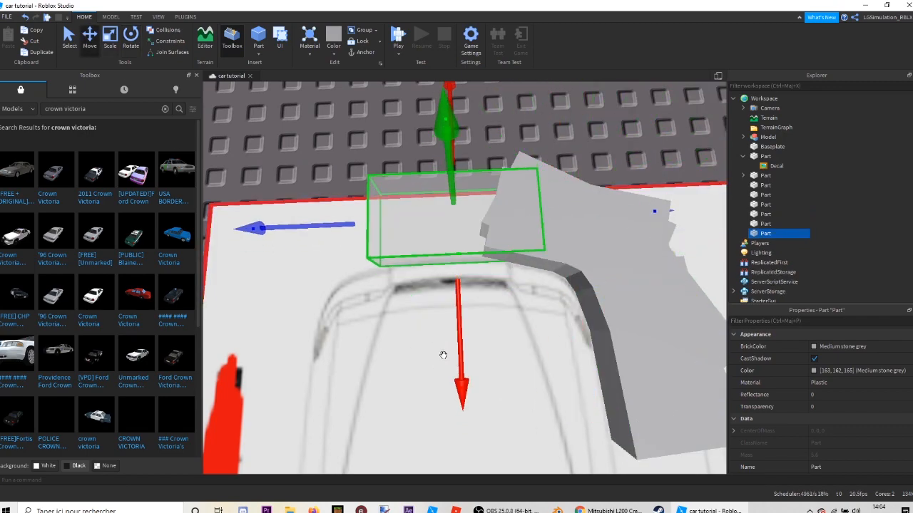
click(331, 139)
scroll(330, 139, down, 3)
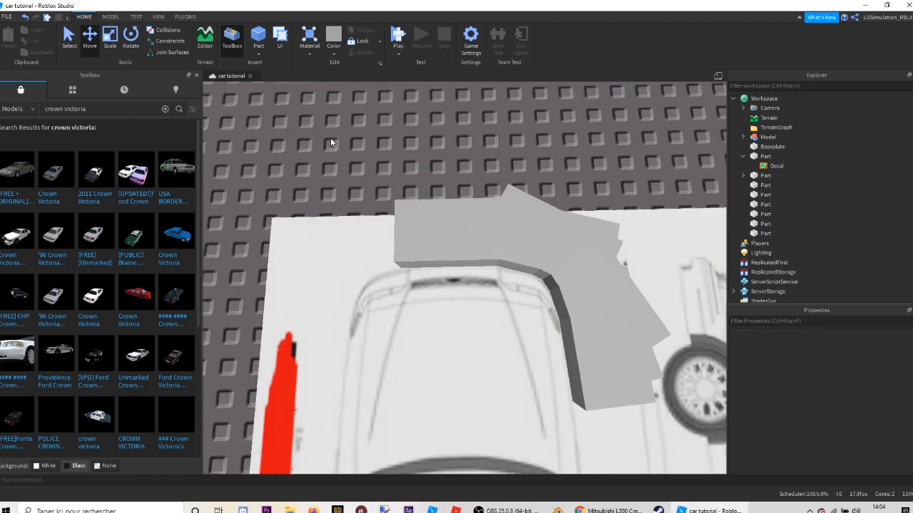
Lengthen the block beside the front fender rearward along the side outline of the top-view drawing.
right_drag(330, 139, 330, 139)
key(w)
key(d)
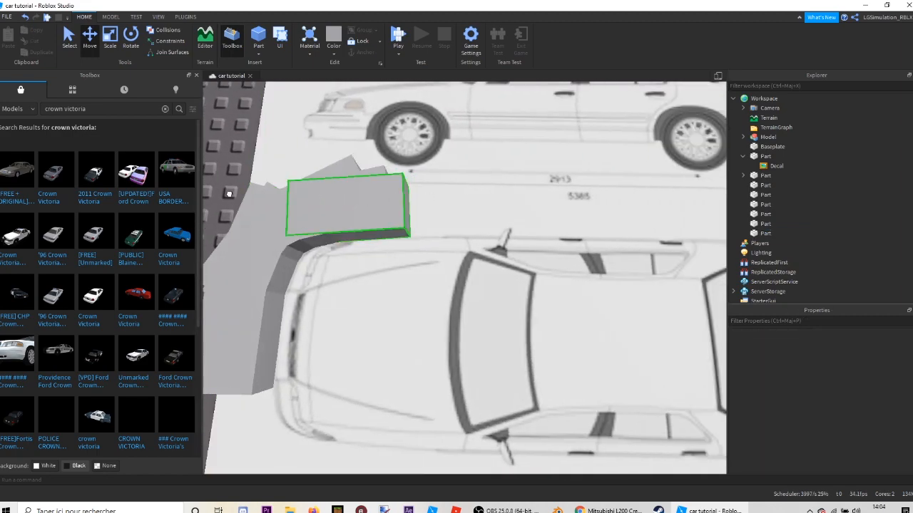
click(109, 36)
drag(458, 200, 525, 208)
key(s)
key(d)
key(d)
key(s)
drag(475, 224, 681, 220)
key(s)
key(d)
click(471, 107)
right_drag(475, 106, 437, 259)
key(w)
key(s)
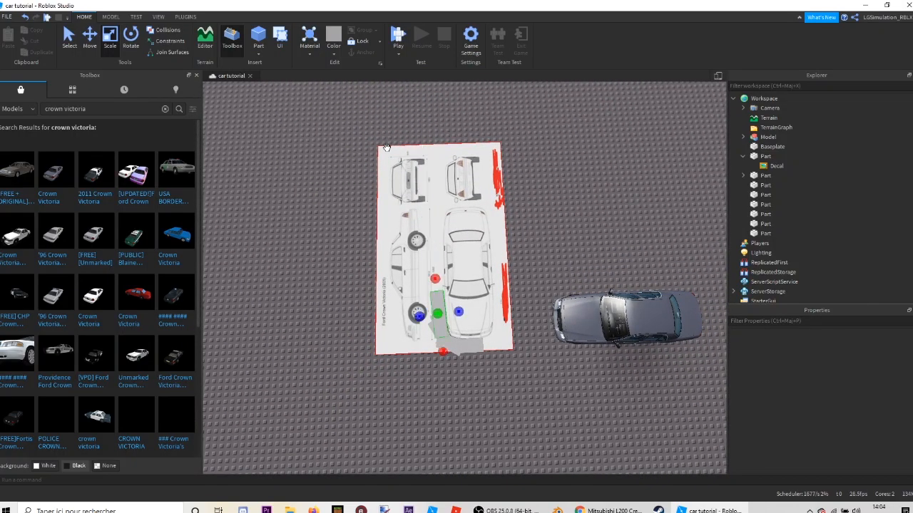
right_drag(391, 153, 394, 156)
key(w)
key(s)
drag(359, 194, 568, 394)
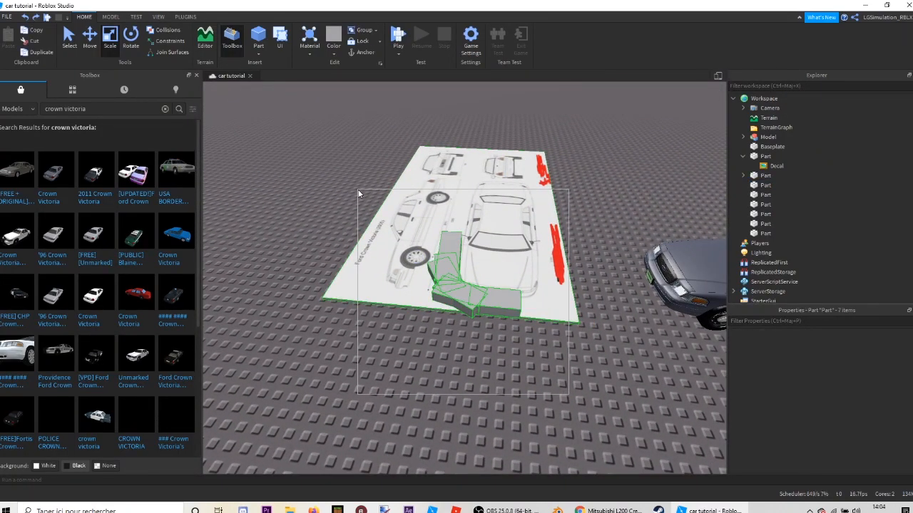
drag(359, 193, 358, 194)
click(320, 114)
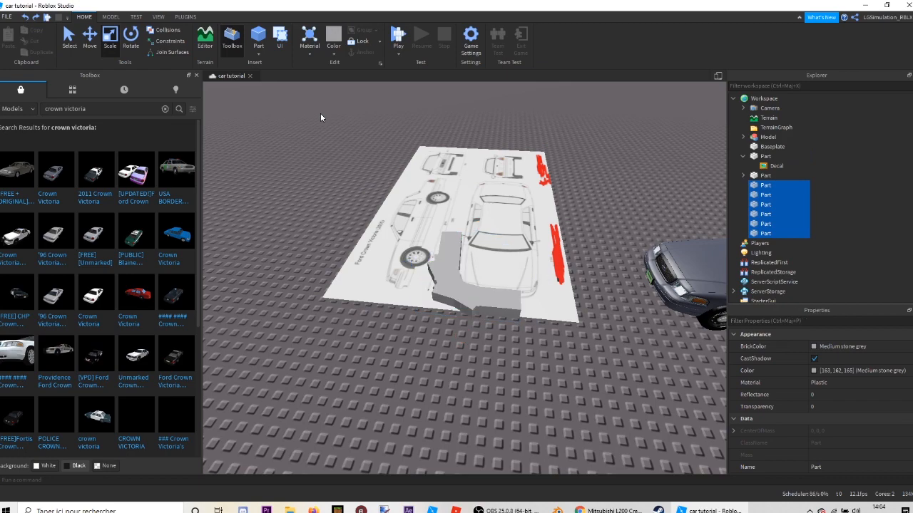
Select the six outline blocks without the blueprint plate, duplicate them and rotate the copies a quarter turn about the vertical axis.
right_drag(320, 114, 318, 114)
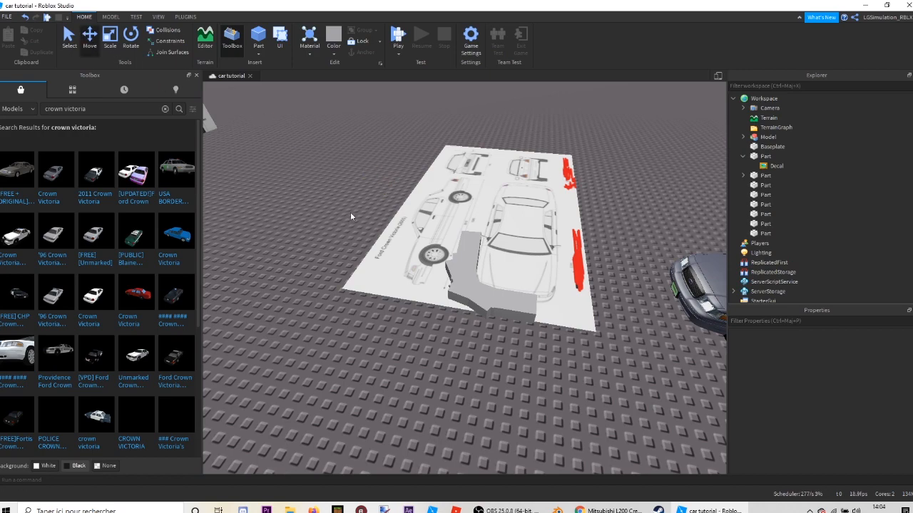
right_drag(471, 191, 471, 190)
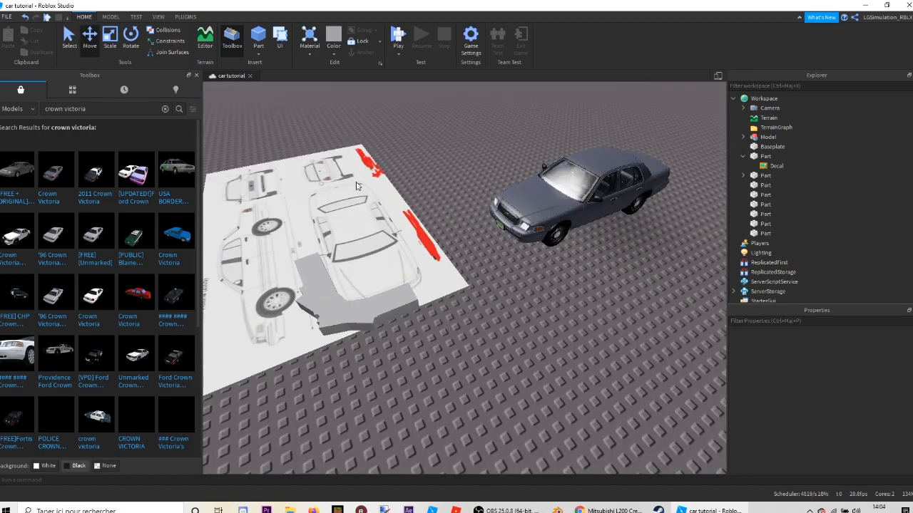
right_drag(356, 186, 380, 201)
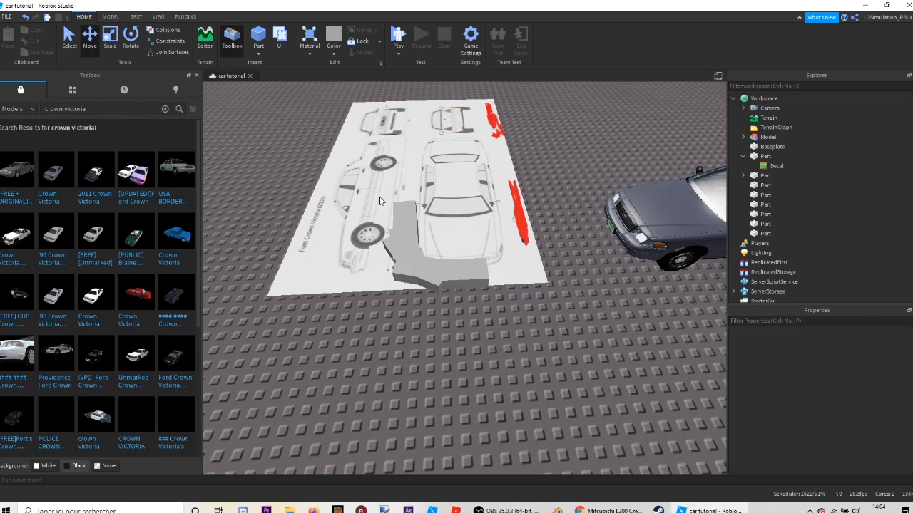
drag(358, 174, 506, 317)
right_drag(506, 317, 506, 316)
key(ctrl+d)
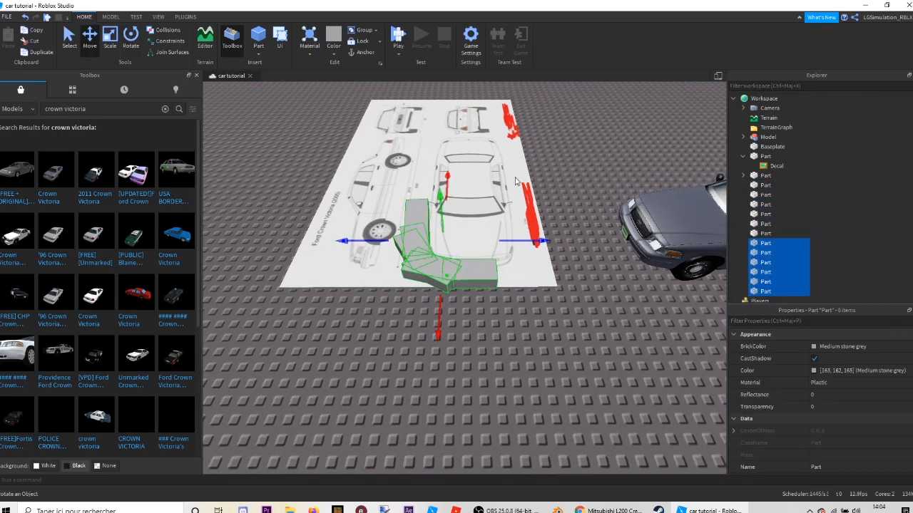
click(131, 45)
drag(549, 243, 332, 241)
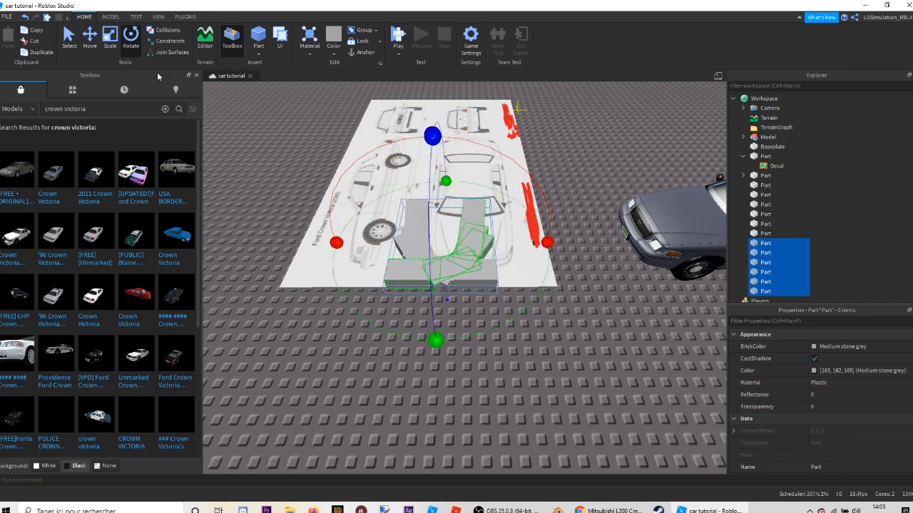
Move the six copied blocks sideways to frame the opposite front corner and fender of the top-view drawing.
click(90, 39)
scroll(252, 277, up, 10)
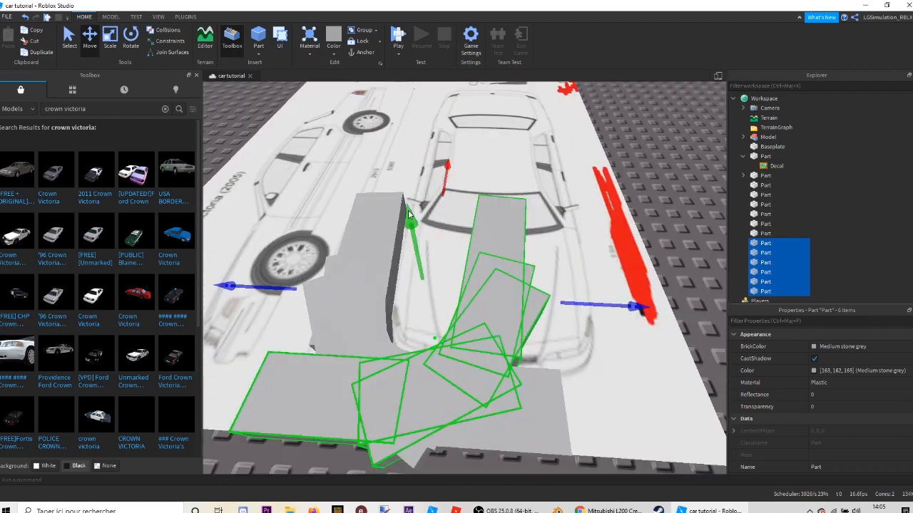
drag(252, 277, 323, 285)
right_drag(327, 287, 514, 287)
scroll(327, 285, down, 5)
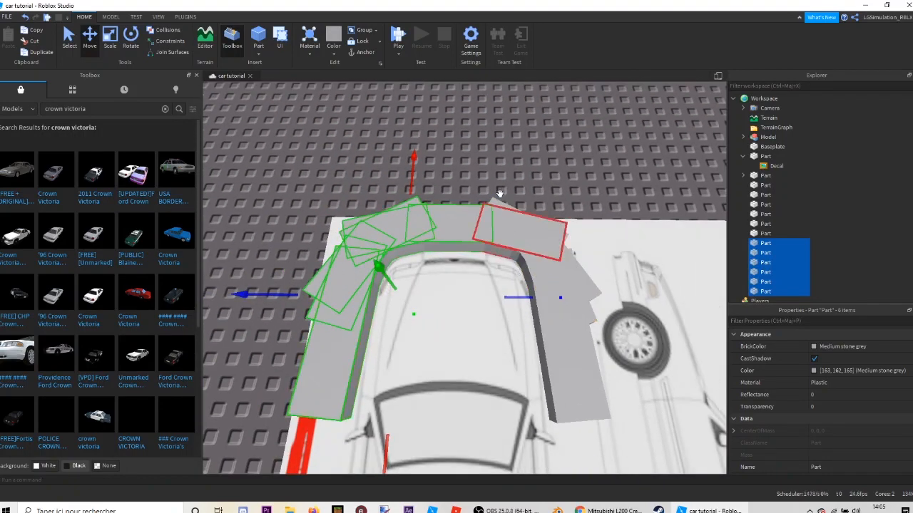
click(485, 164)
Examine the blocks around the bumper outline and compare them with the front bumper of the reference car model.
scroll(456, 212, up, 6)
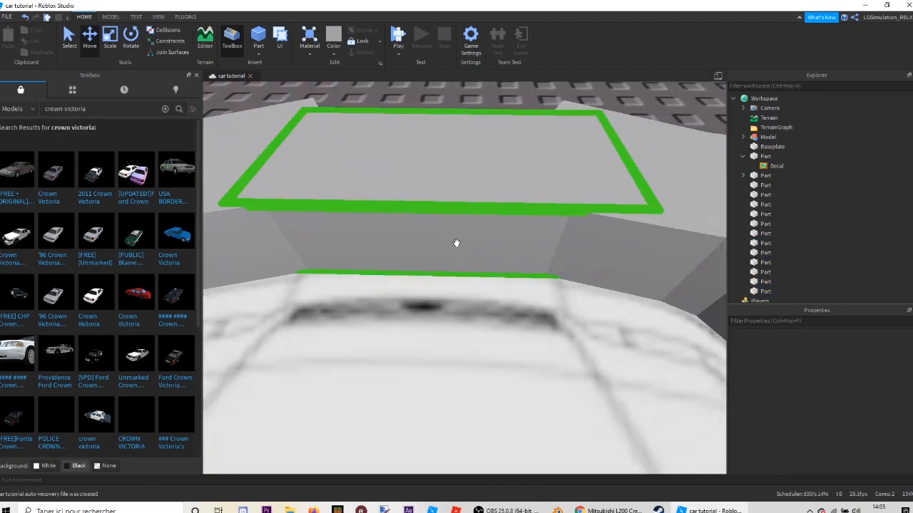
scroll(456, 243, down, 5)
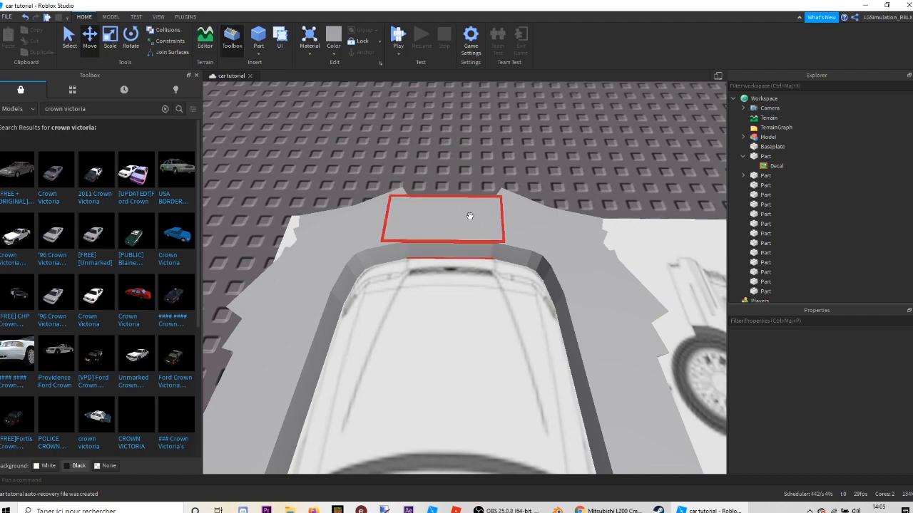
scroll(407, 141, down, 2)
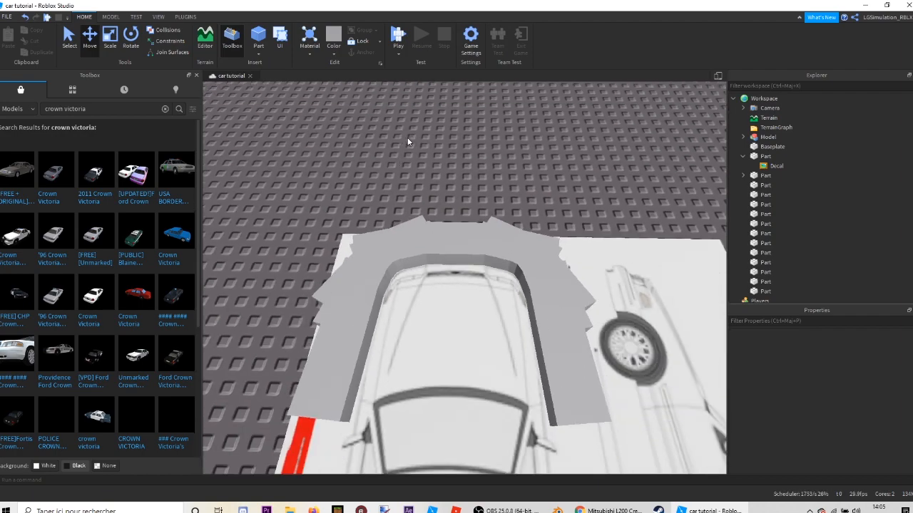
mouse_move(408, 141)
right_down()
mouse_move(415, 138)
mouse_move(407, 139)
right_up()
key(w)
key(s)
key(w)
key(s)
key(w)
key(w)
key(w)
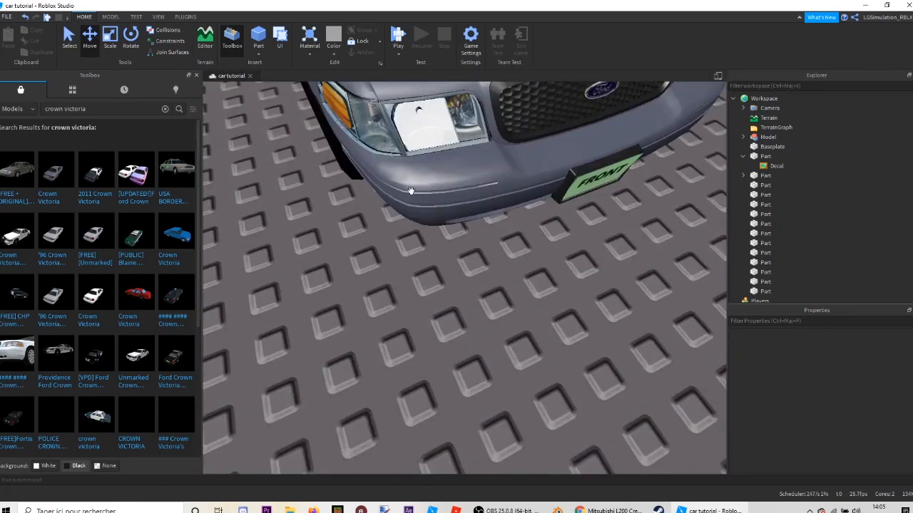
right_drag(517, 184, 517, 188)
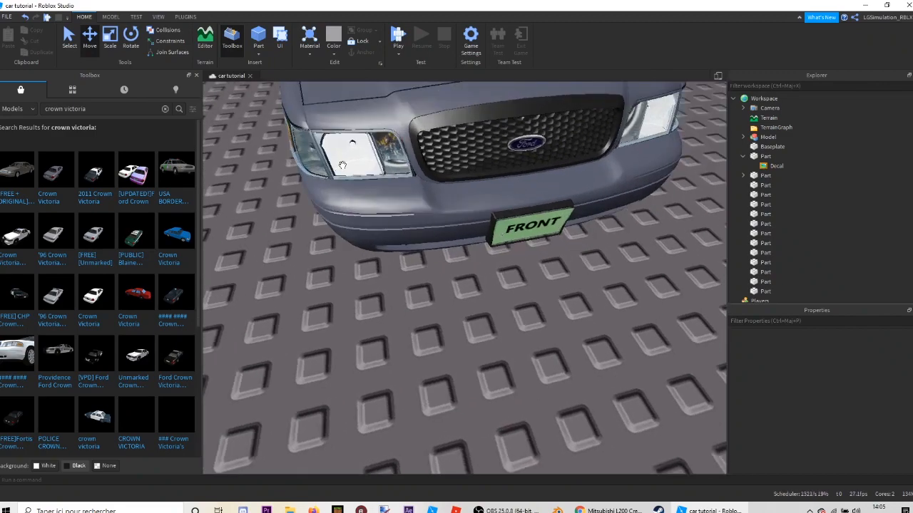
key(s)
right_drag(388, 195, 388, 197)
key(s)
key(w)
key(s)
key(s)
Select all twelve blocks around the hood and activate the Resize tool of the Building Tools by F3X plugin.
drag(346, 163, 602, 320)
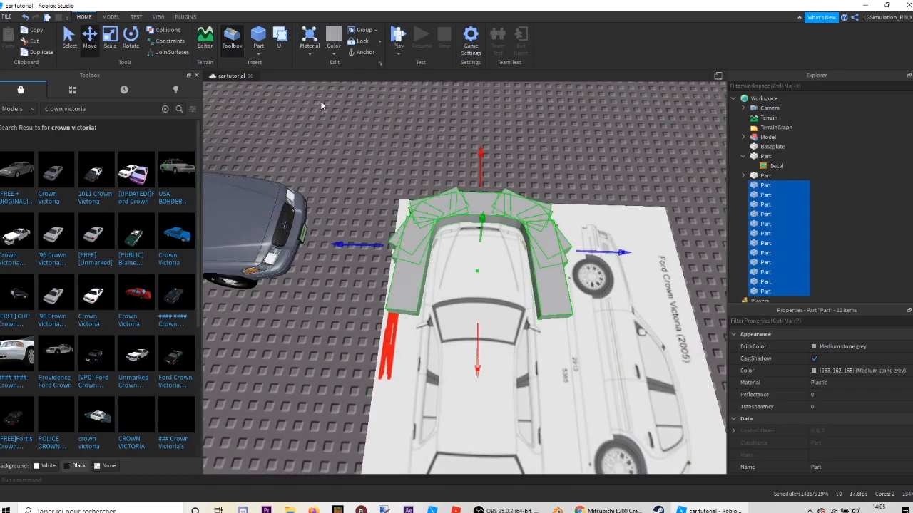
click(185, 16)
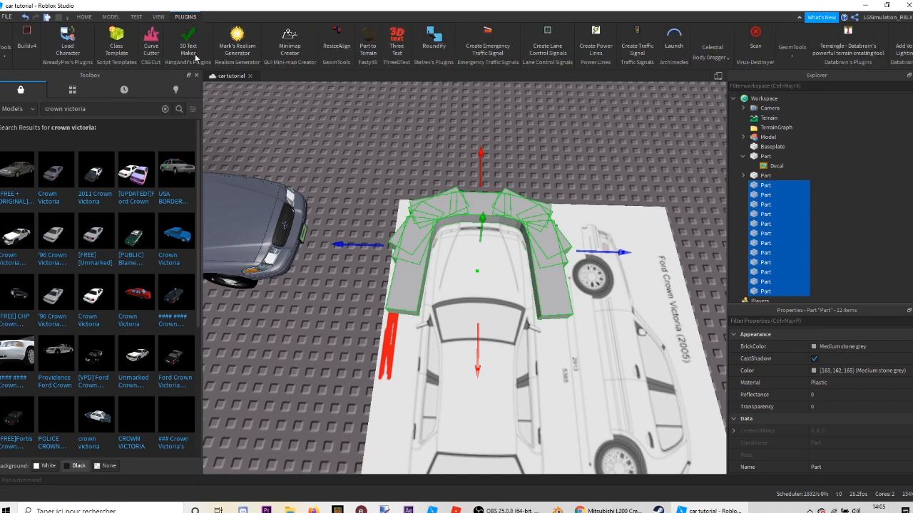
scroll(564, 42, down, 5)
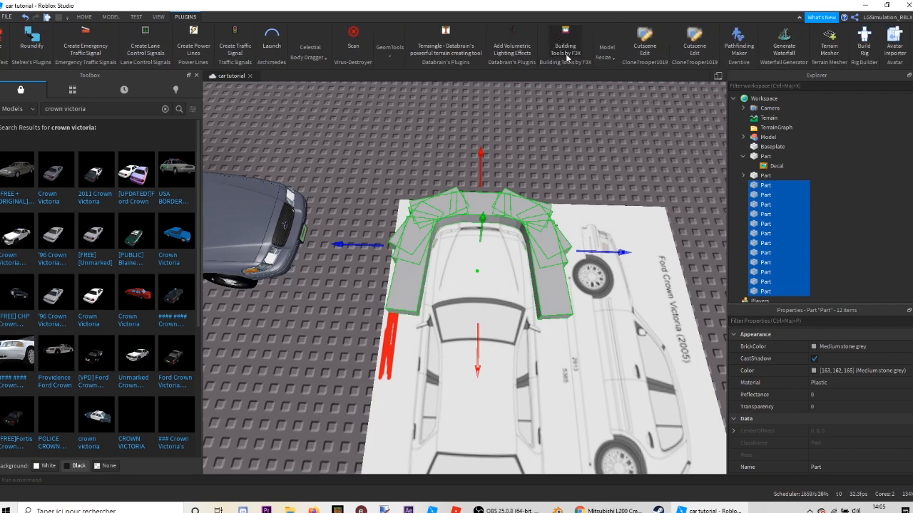
click(570, 47)
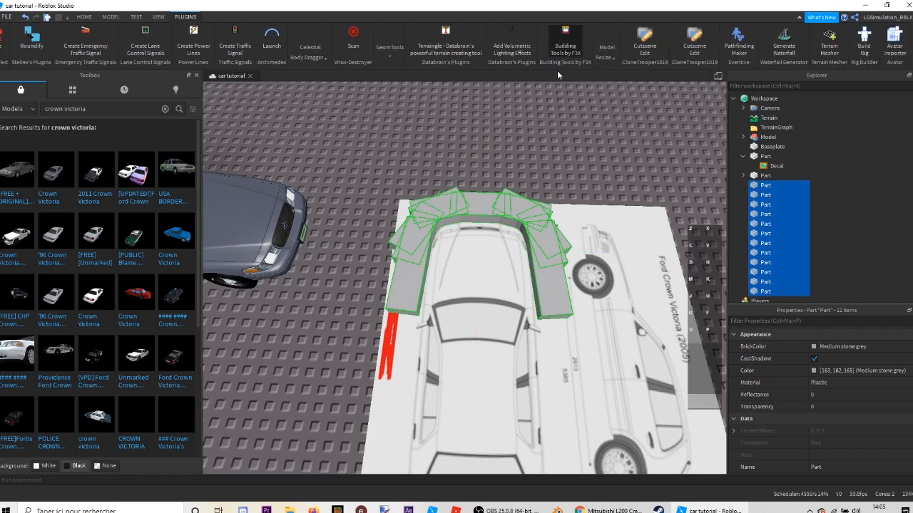
click(713, 236)
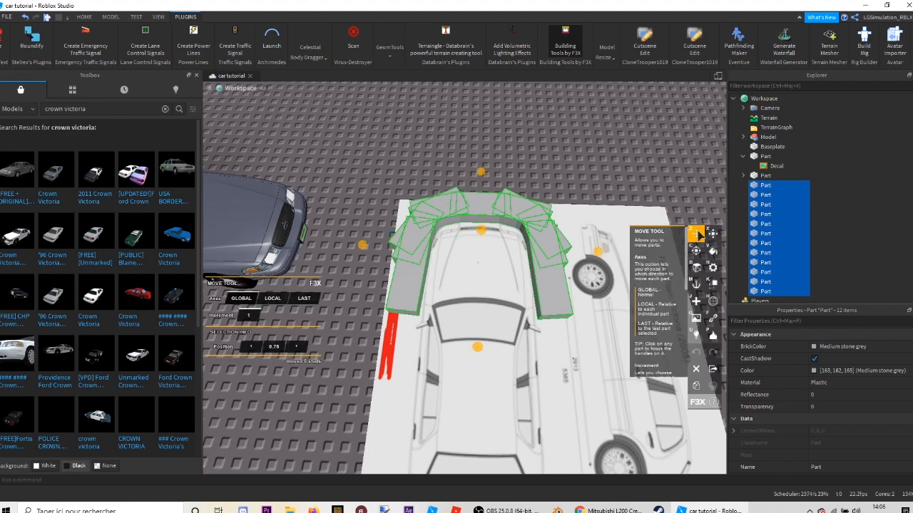
right_drag(452, 210, 453, 211)
scroll(452, 211, down, 4)
scroll(451, 210, up, 4)
scroll(451, 205, down, 3)
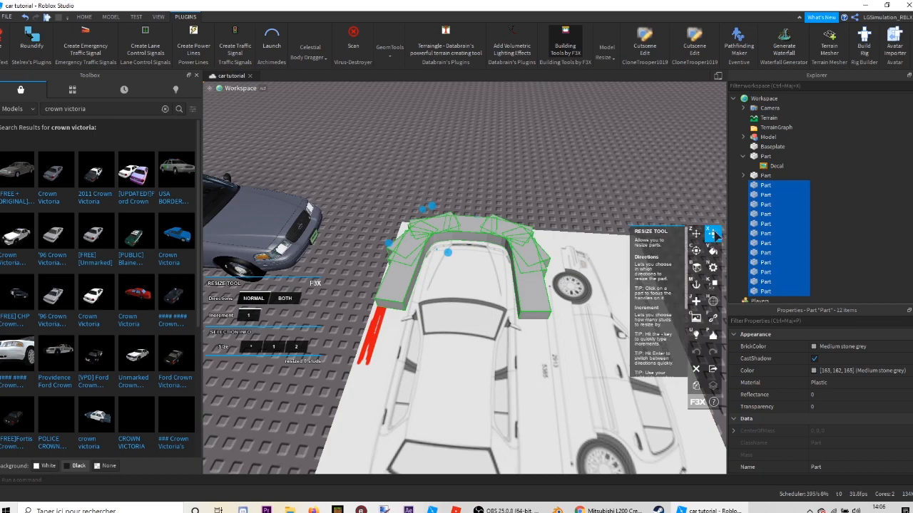
key(z)
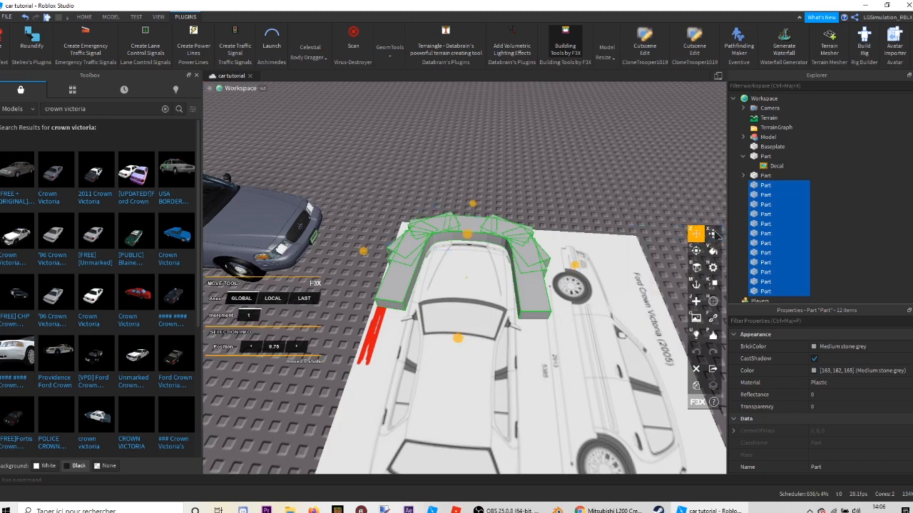
click(713, 234)
key(z)
click(714, 234)
key(z)
click(714, 234)
key(z)
click(715, 234)
click(697, 237)
click(711, 235)
click(697, 235)
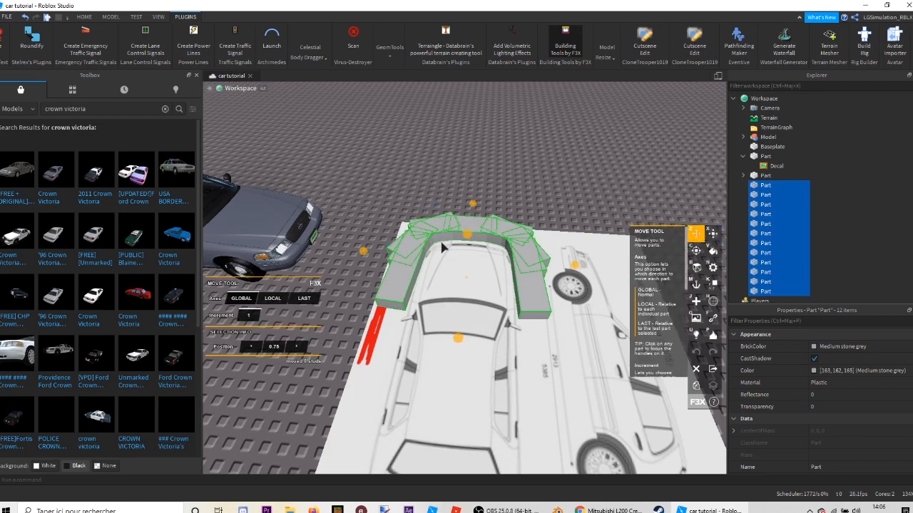
Stretch all twelve blocks around the hood upward by 17 studs with the F3X Resize tool.
click(714, 236)
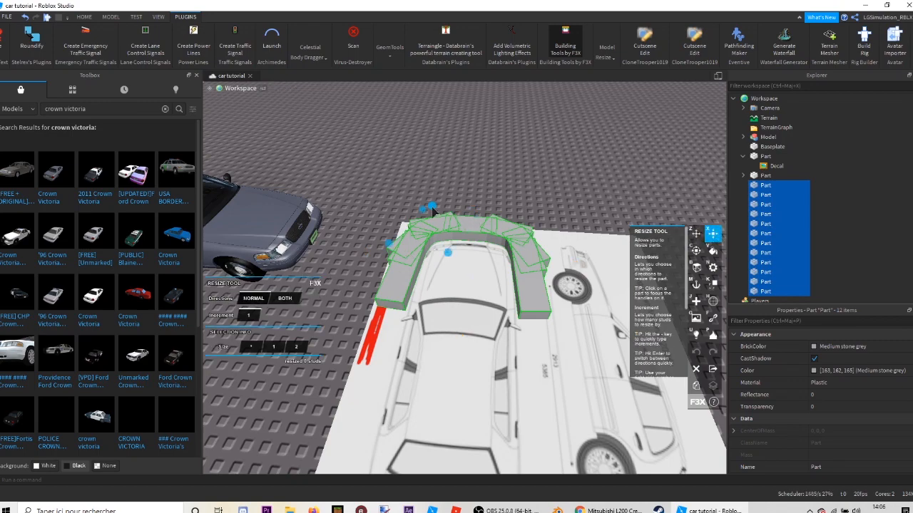
scroll(433, 207, down, 5)
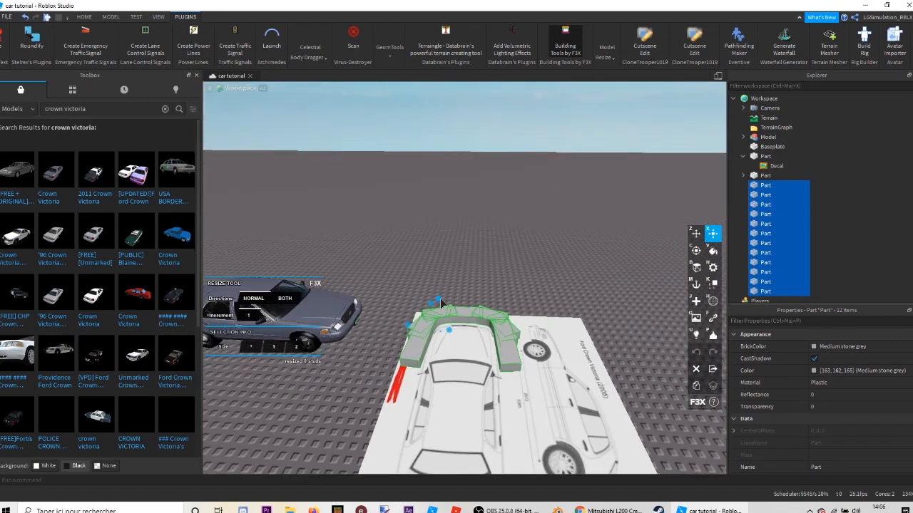
drag(439, 302, 426, 148)
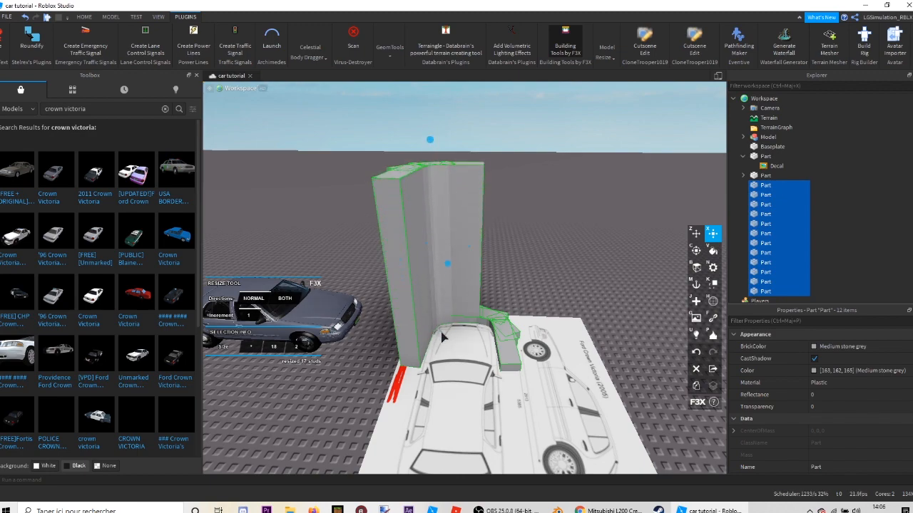
drag(441, 336, 446, 413)
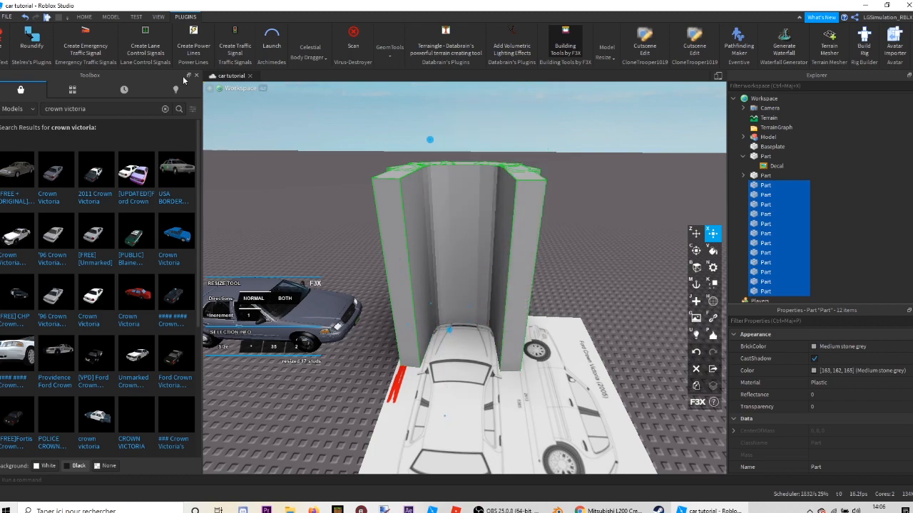
Switch from the F3X plugin to the built-in Move tool and clear the block selection.
click(84, 17)
click(90, 36)
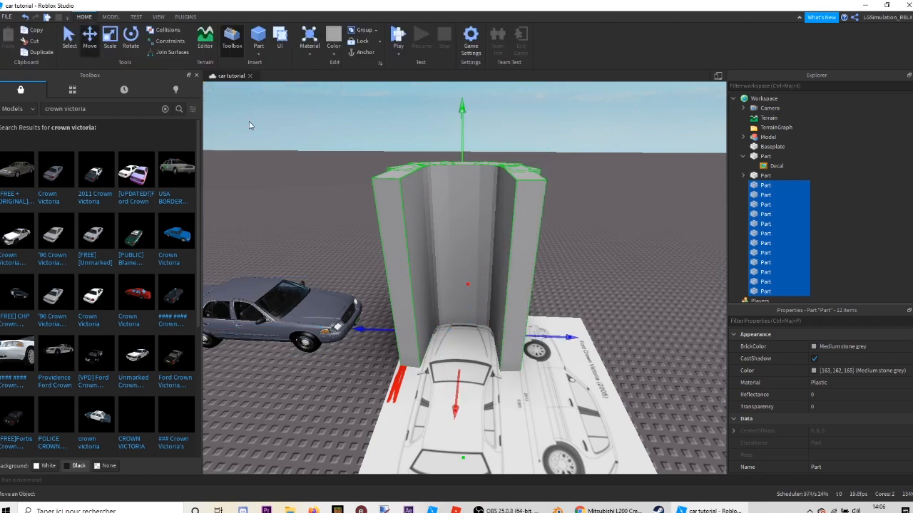
click(250, 125)
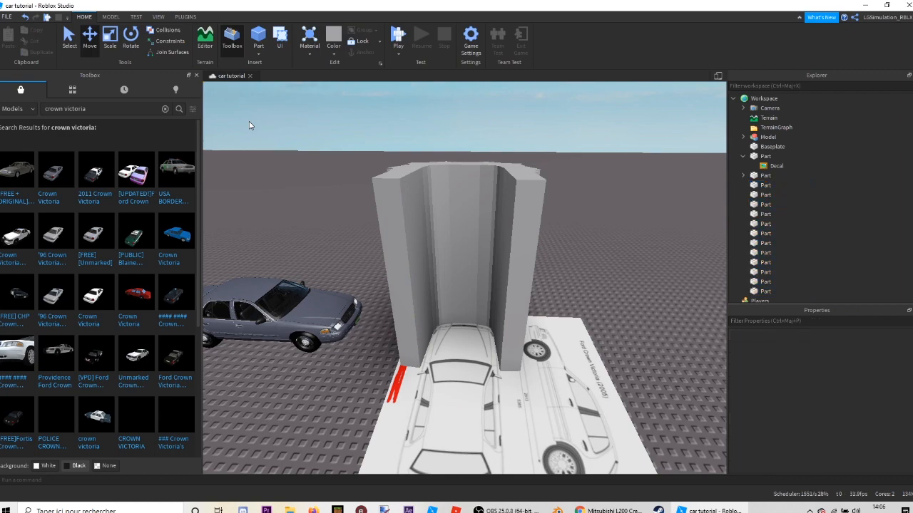
right_drag(369, 193, 378, 196)
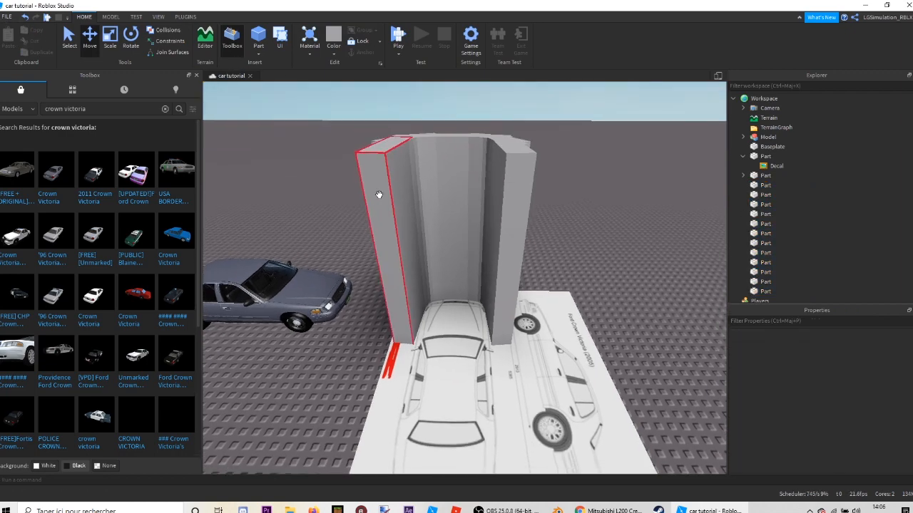
scroll(382, 198, up, 1)
click(385, 200)
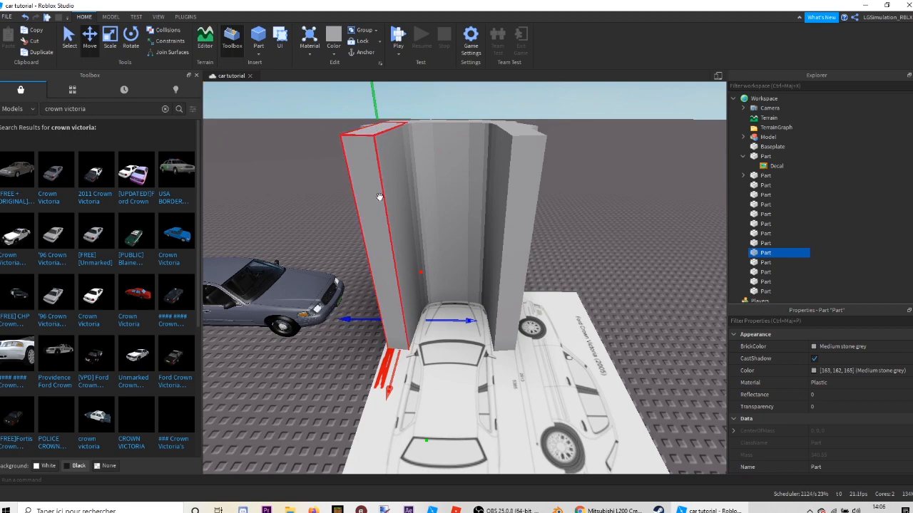
click(266, 143)
Insert a new block part and place it over the hood of the top-view drawing, between the tall blocks.
mouse_move(384, 217)
right_down()
mouse_move(373, 214)
mouse_move(383, 216)
right_up()
scroll(380, 218, up, 2)
scroll(379, 219, down, 2)
scroll(384, 217, up, 2)
scroll(383, 217, down, 2)
scroll(384, 217, up, 2)
scroll(383, 217, down, 2)
click(263, 33)
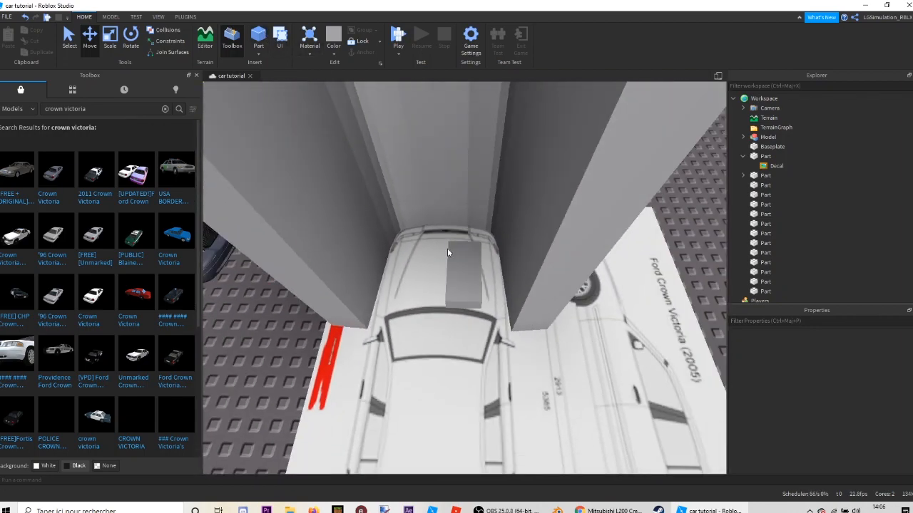
drag(441, 247, 343, 261)
Scale the new block across the full hood width into the surrounding blocks and increase its height.
click(109, 37)
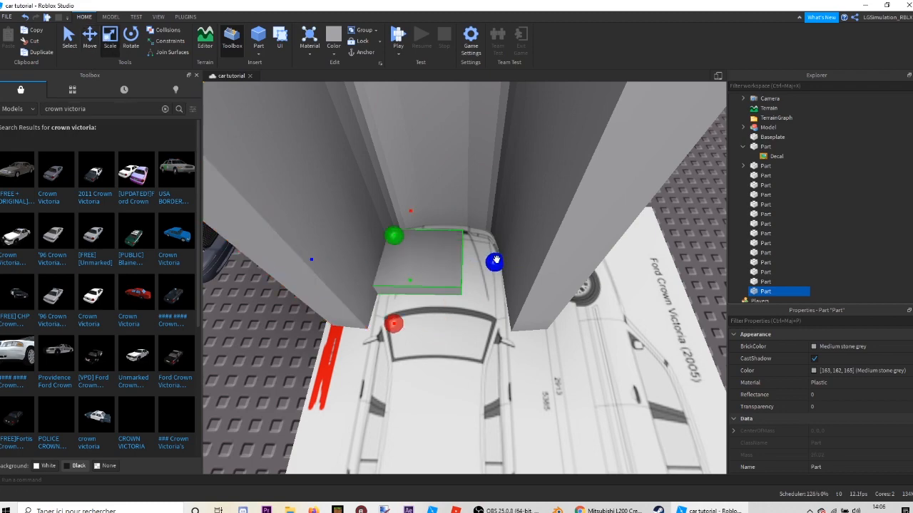
drag(496, 260, 598, 264)
drag(451, 240, 415, 199)
right_drag(415, 199, 415, 198)
scroll(415, 198, up, 3)
scroll(415, 199, down, 3)
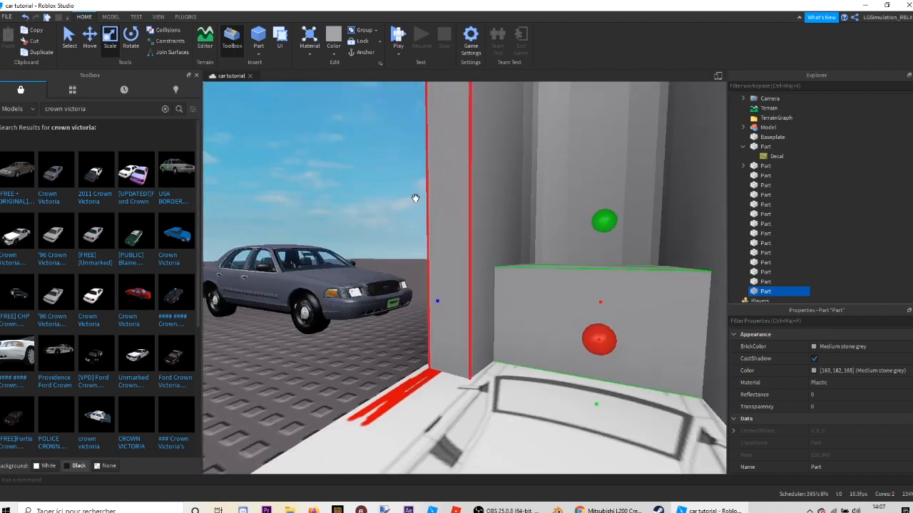
scroll(415, 198, down, 3)
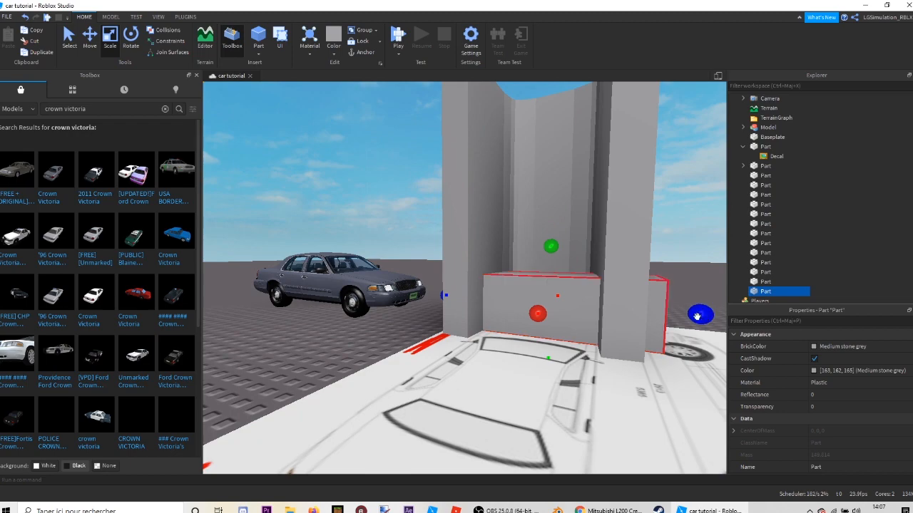
drag(697, 316, 656, 318)
Lengthen the hood block rearward to the base of the windshield in the top-view drawing.
right_drag(658, 321, 659, 324)
scroll(659, 324, up, 3)
scroll(659, 324, down, 2)
scroll(659, 324, up, 2)
scroll(556, 281, down, 1)
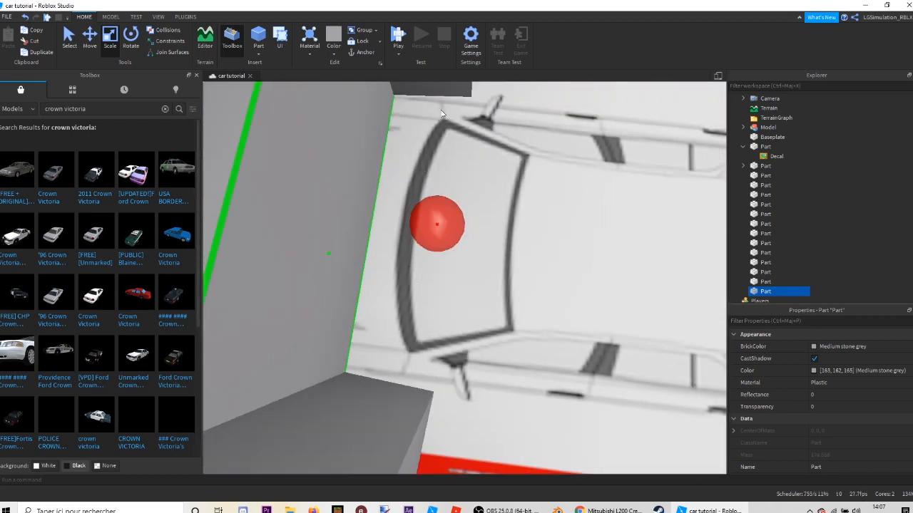
right_drag(442, 120, 442, 132)
scroll(443, 123, up, 3)
scroll(462, 135, down, 2)
scroll(442, 132, down, 2)
scroll(568, 318, up, 3)
right_drag(569, 318, 588, 336)
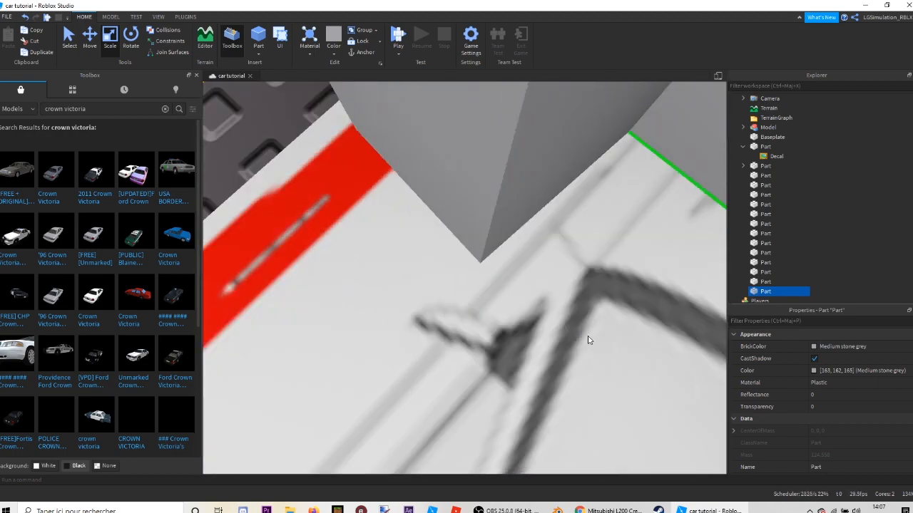
scroll(588, 337, down, 3)
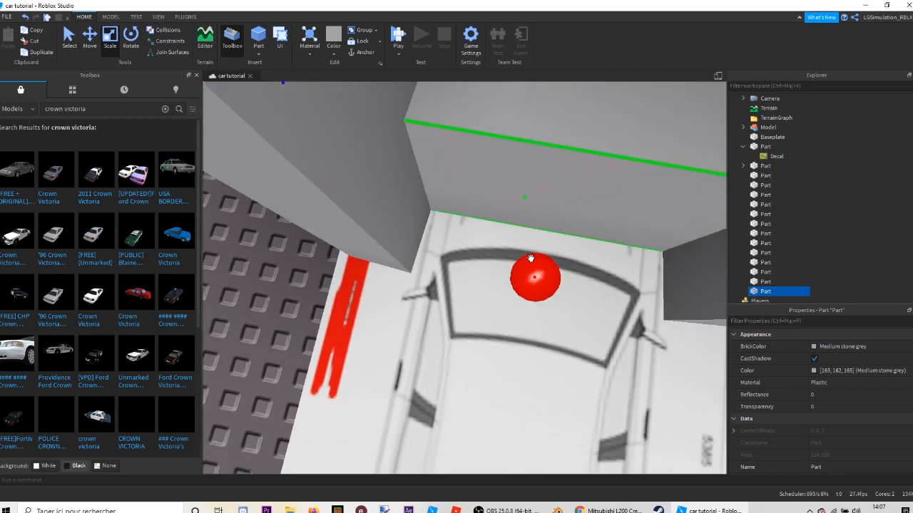
drag(530, 259, 527, 318)
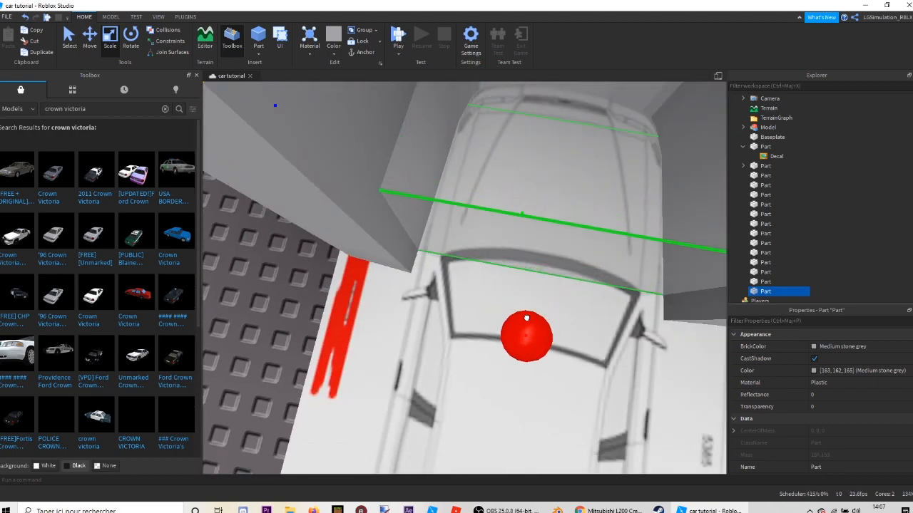
Extend the hood block forward past the front bumper line into the tall front blocks.
right_drag(463, 271, 463, 271)
scroll(463, 271, down, 4)
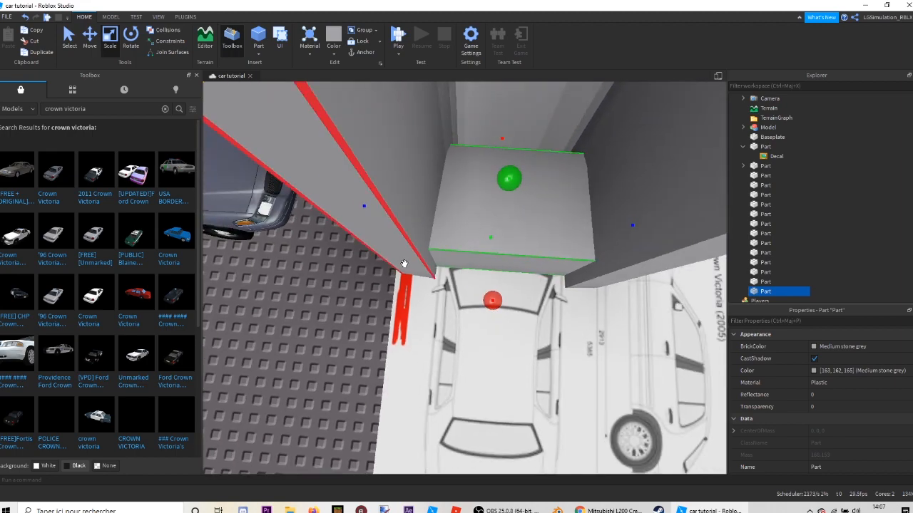
right_drag(365, 273, 366, 269)
scroll(366, 272, down, 3)
scroll(366, 273, up, 1)
scroll(371, 269, down, 4)
scroll(395, 271, up, 4)
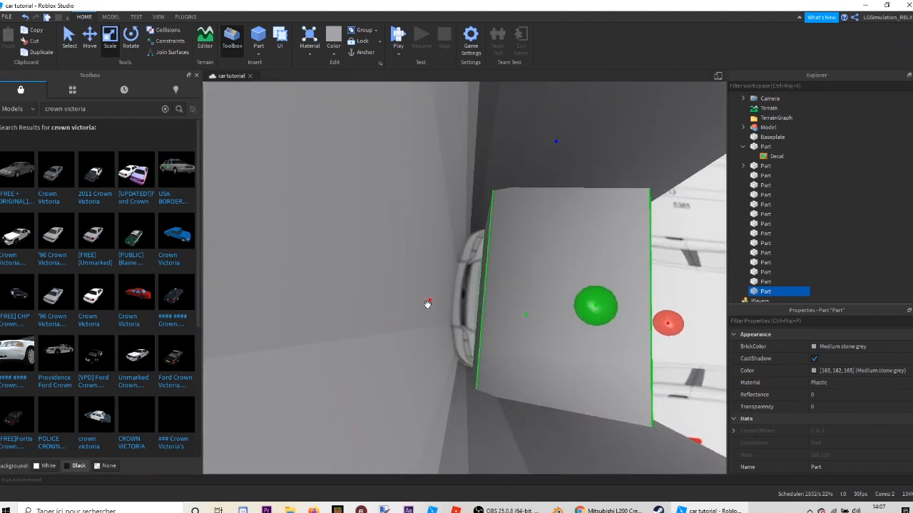
drag(428, 303, 393, 300)
scroll(437, 294, down, 4)
Widen the tall block at the front corner outward so it covers the protruding corner of the hood block.
mouse_move(437, 294)
right_down()
mouse_move(427, 278)
mouse_move(417, 282)
mouse_move(428, 283)
right_up()
scroll(436, 293, down, 4)
scroll(425, 278, up, 4)
scroll(427, 278, down, 2)
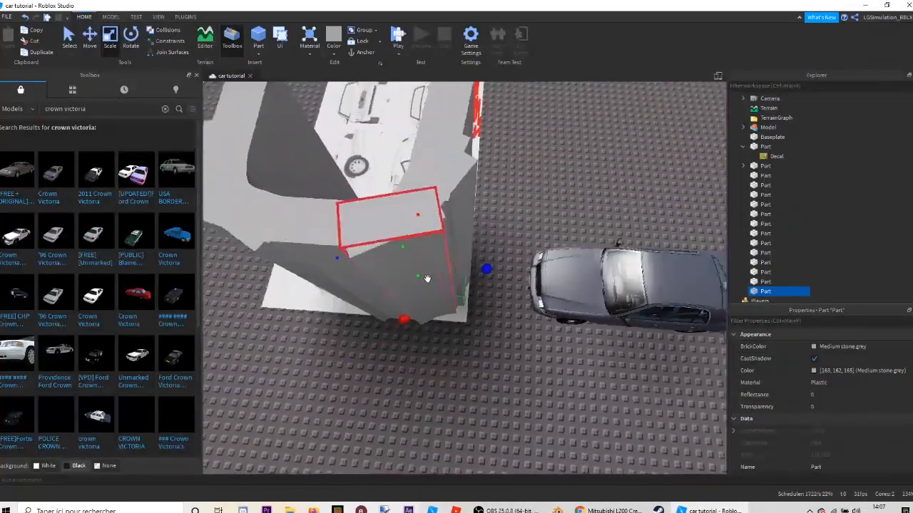
scroll(427, 278, down, 4)
scroll(417, 282, up, 4)
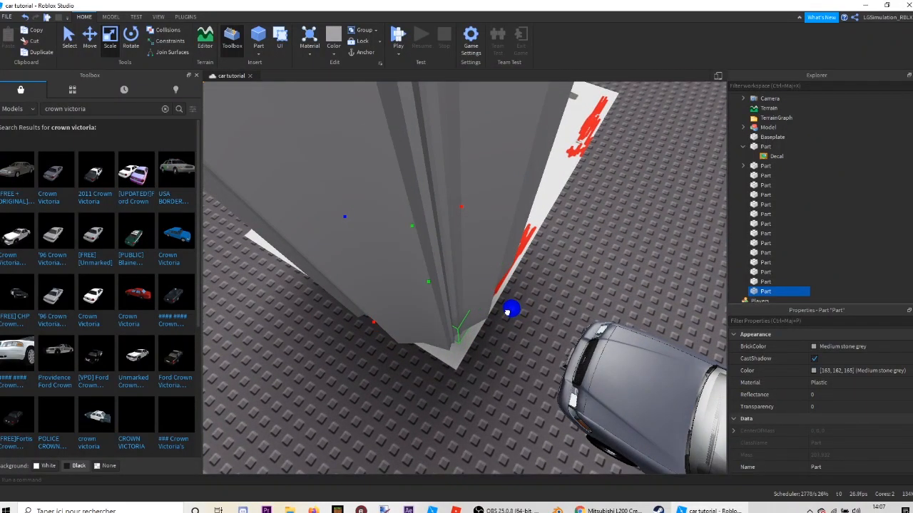
right_drag(500, 311, 491, 312)
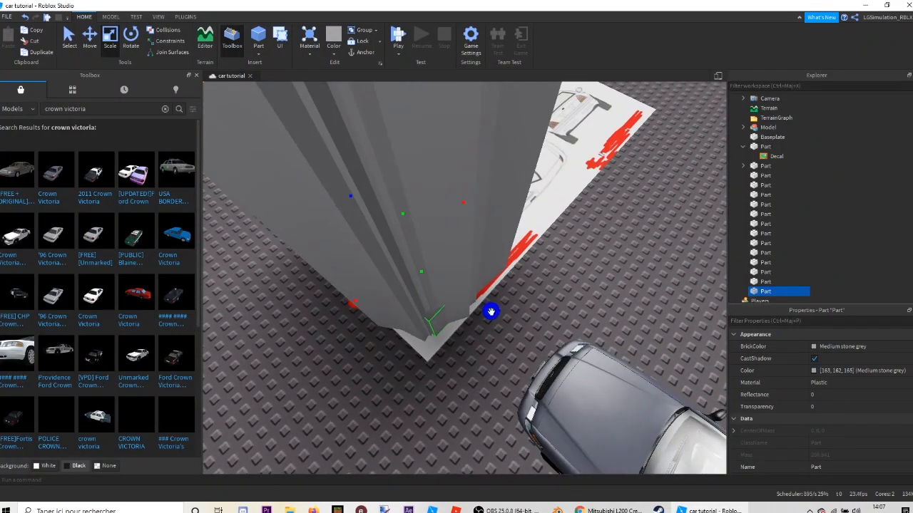
click(438, 277)
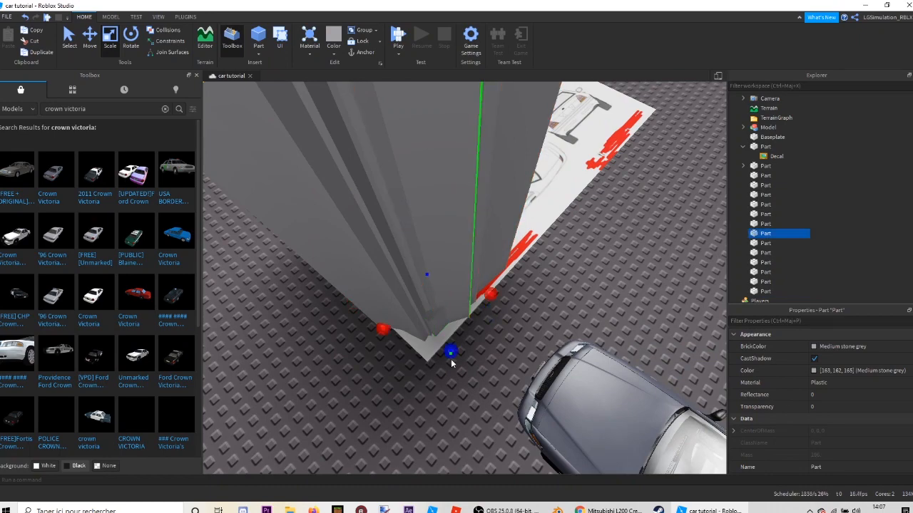
drag(450, 359, 450, 388)
click(378, 370)
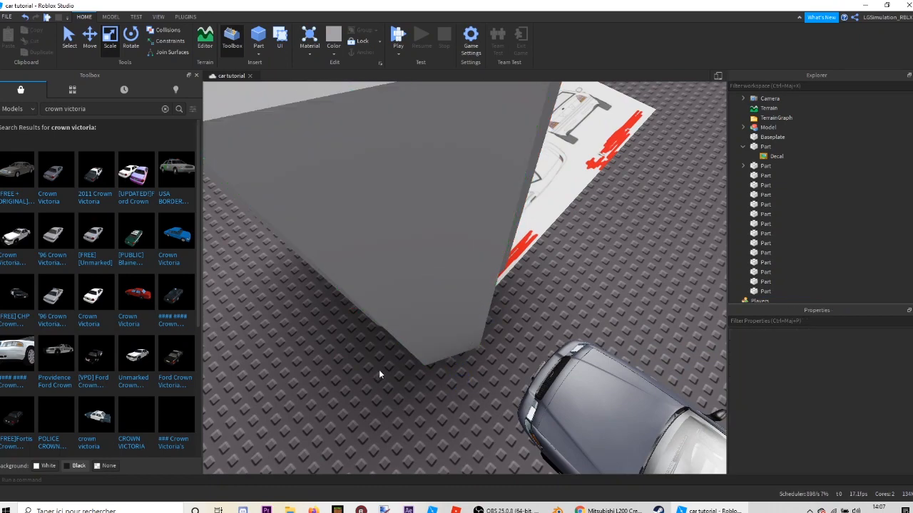
Move the reference car model away from the tall blocks and deselect it.
right_drag(378, 370, 378, 374)
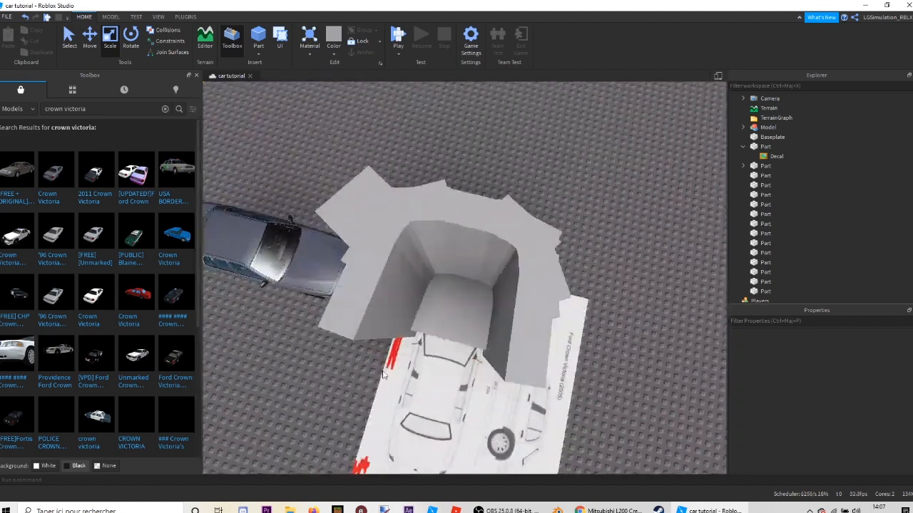
scroll(333, 363, down, 5)
click(337, 290)
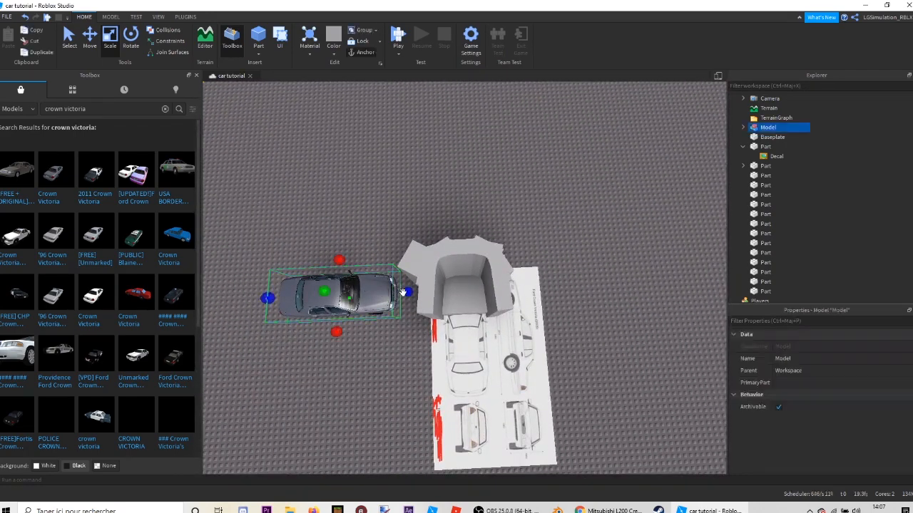
click(89, 39)
drag(410, 287, 391, 288)
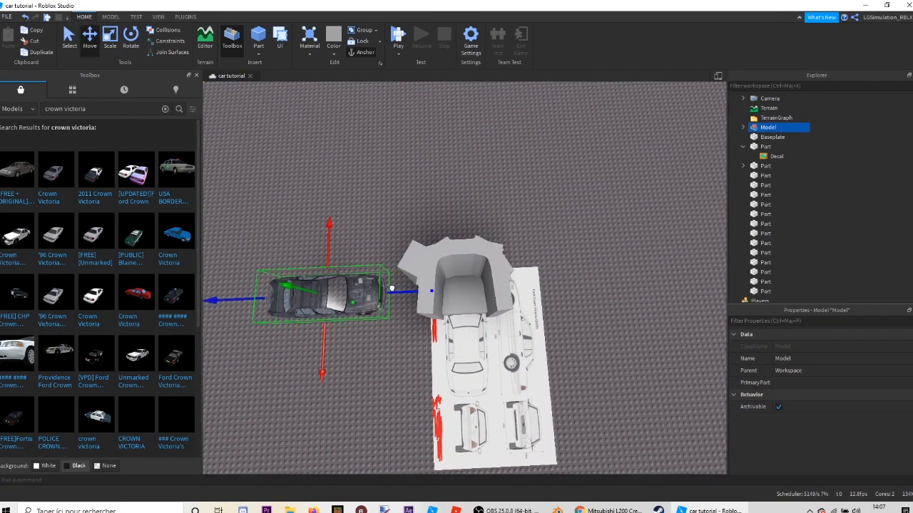
right_drag(365, 200, 364, 199)
drag(363, 198, 303, 156)
click(304, 158)
Select the twelve tall outline blocks without the hood block and blueprint plate, and negate them.
right_drag(335, 187, 333, 187)
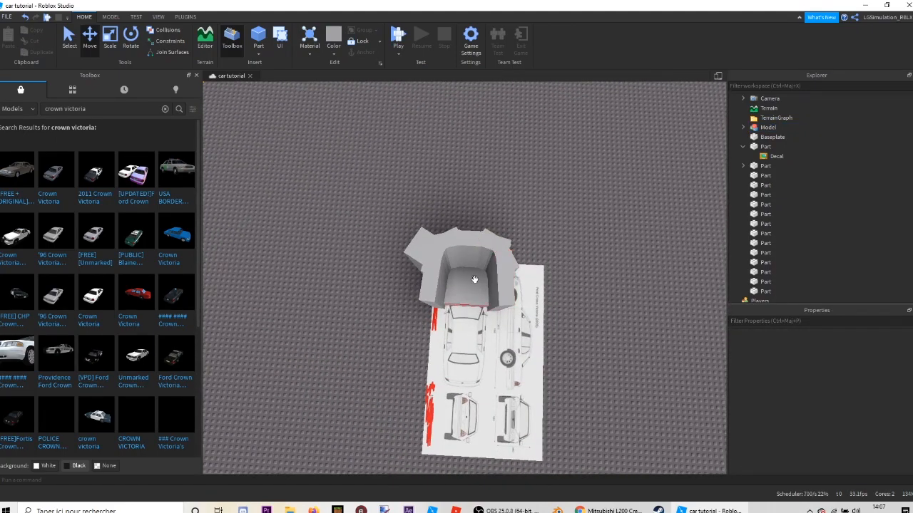
drag(320, 143, 676, 442)
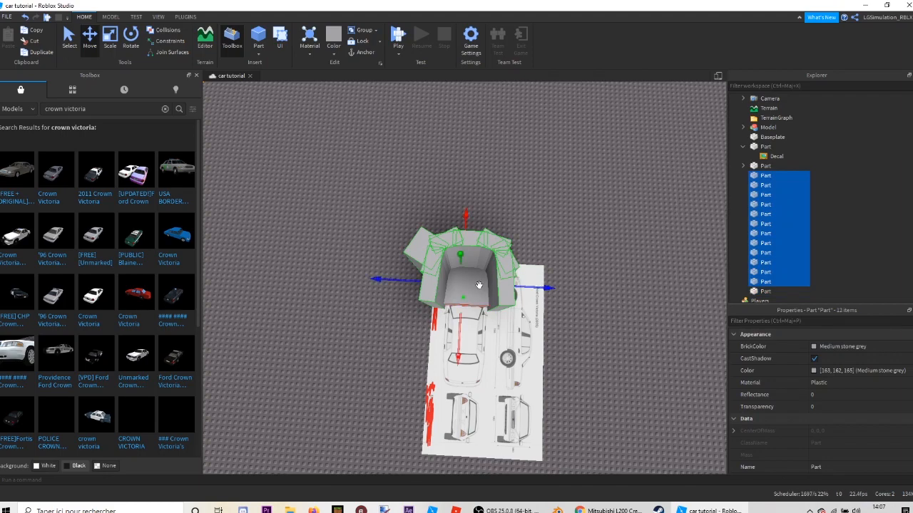
click(110, 16)
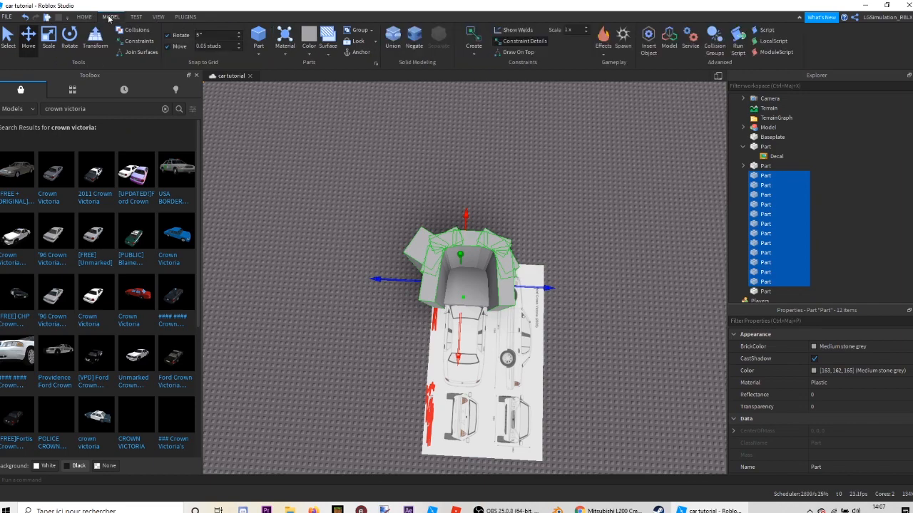
click(418, 43)
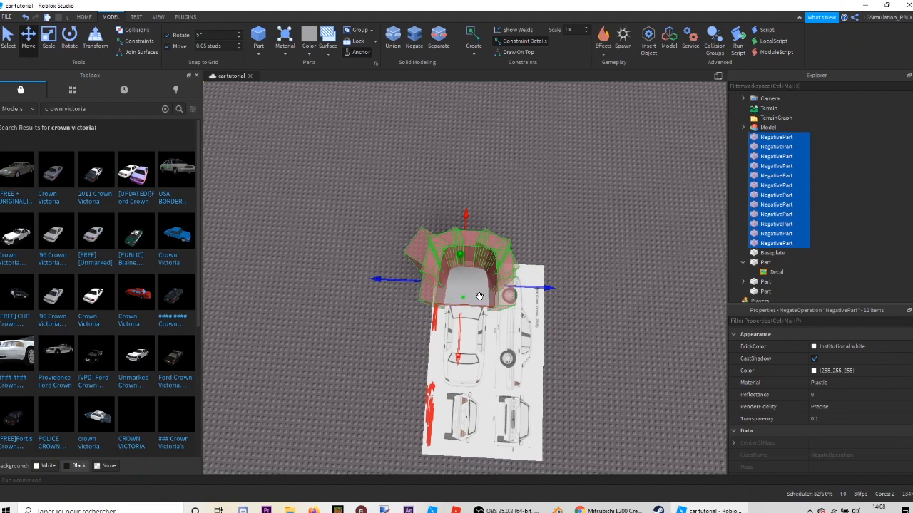
Add the hood block to the selected negative parts and union them to carve the rounded front shape.
ctrl+click(479, 296)
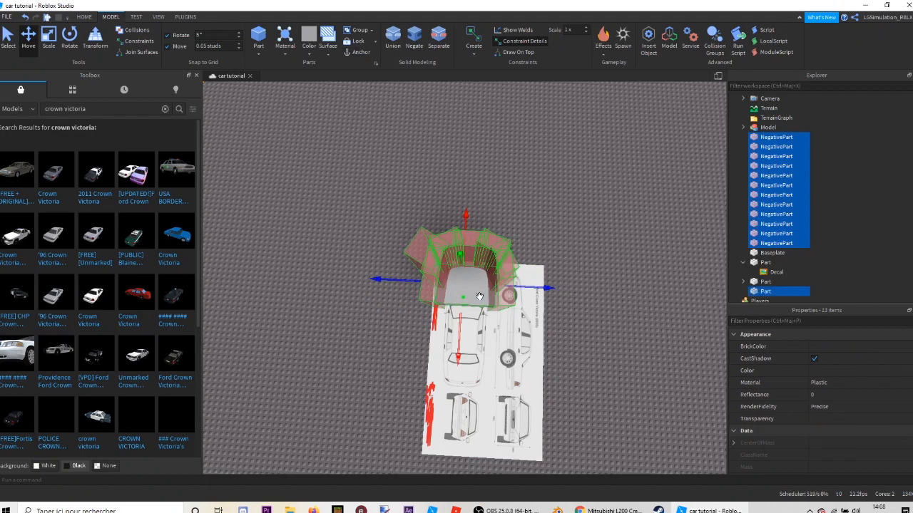
click(394, 41)
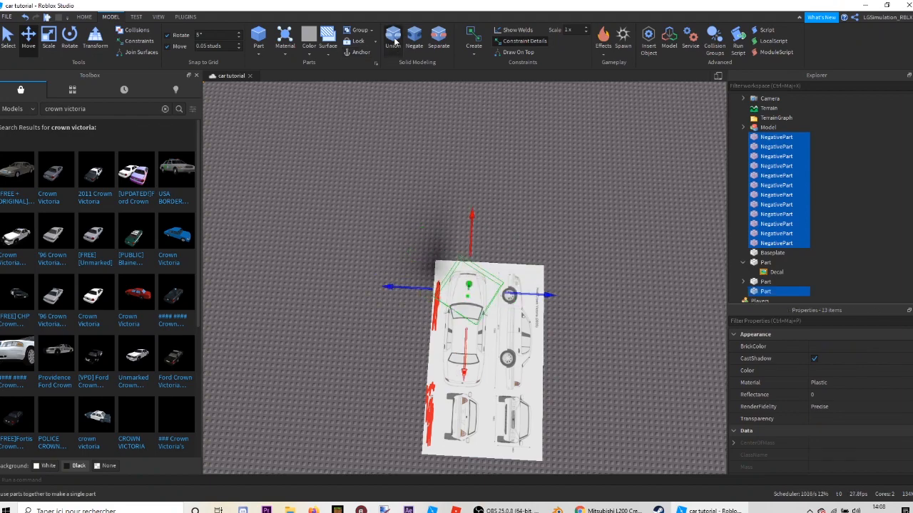
click(417, 187)
Examine the carved hood block from several sides against the flat and upright blueprint plates.
right_drag(418, 187, 418, 188)
key(w)
right_drag(419, 187, 420, 192)
key(s)
key(d)
key(w)
key(s)
key(w)
key(s)
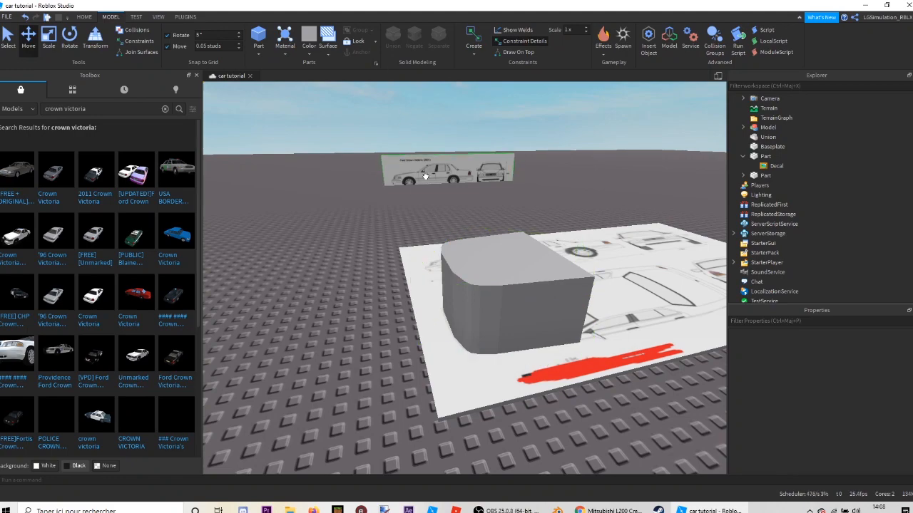
Move the upright Ford Crown Victoria blueprint plate to the edge of the flat blueprint plate and deselect it.
key(w)
right_drag(463, 203, 533, 259)
key(w)
key(s)
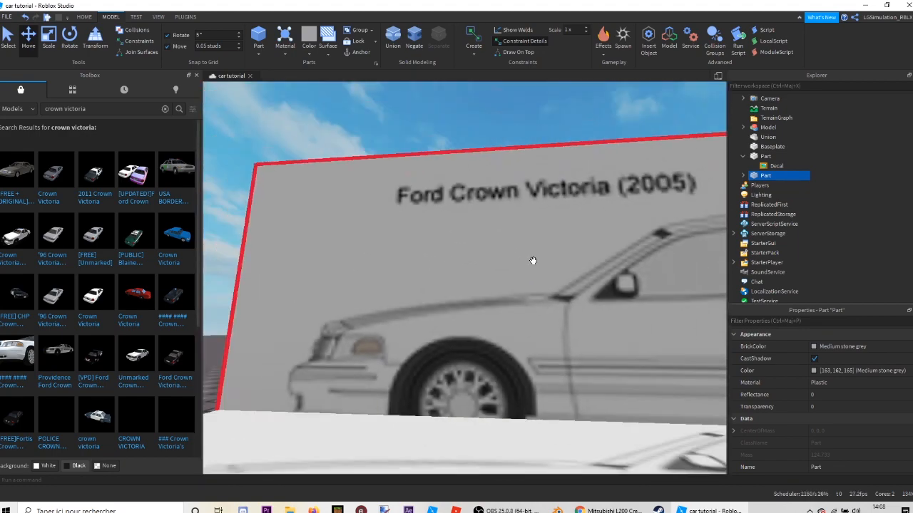
right_drag(398, 257, 397, 257)
key(s)
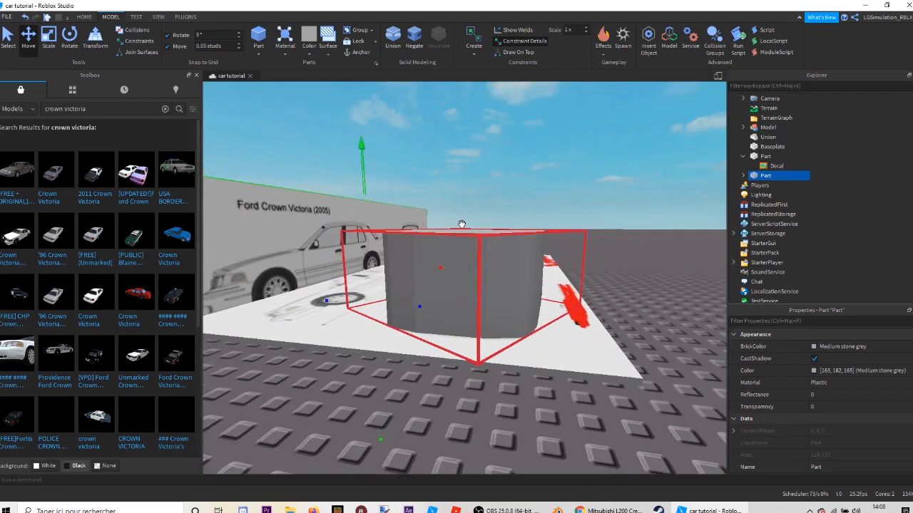
click(488, 183)
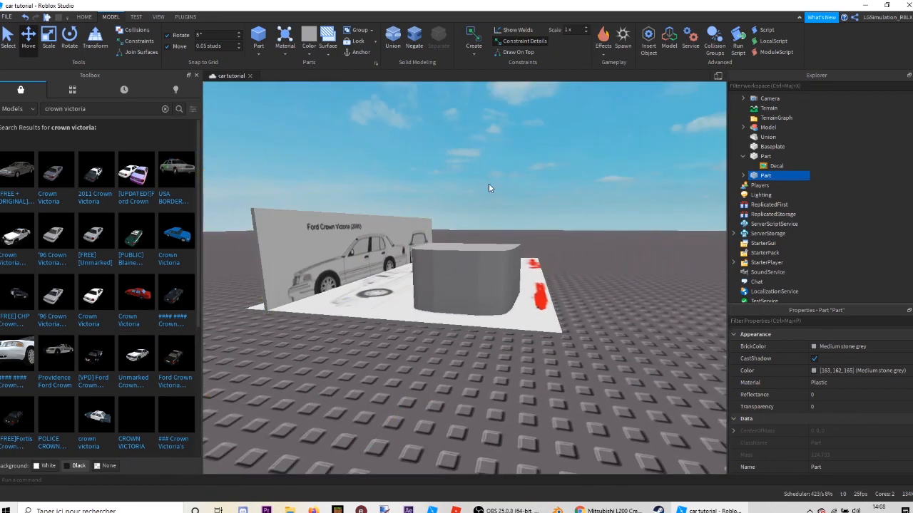
Raise the carved hood block high above the flat blueprint plate.
click(463, 278)
drag(463, 202, 461, 198)
right_drag(463, 202, 461, 198)
key(s)
drag(461, 197, 462, 103)
Insert a block part and place it in front of the upright blueprint with its underside on the hood line above the front wheel.
click(498, 255)
right_drag(498, 255, 498, 252)
key(w)
key(s)
key(w)
key(s)
key(w)
key(s)
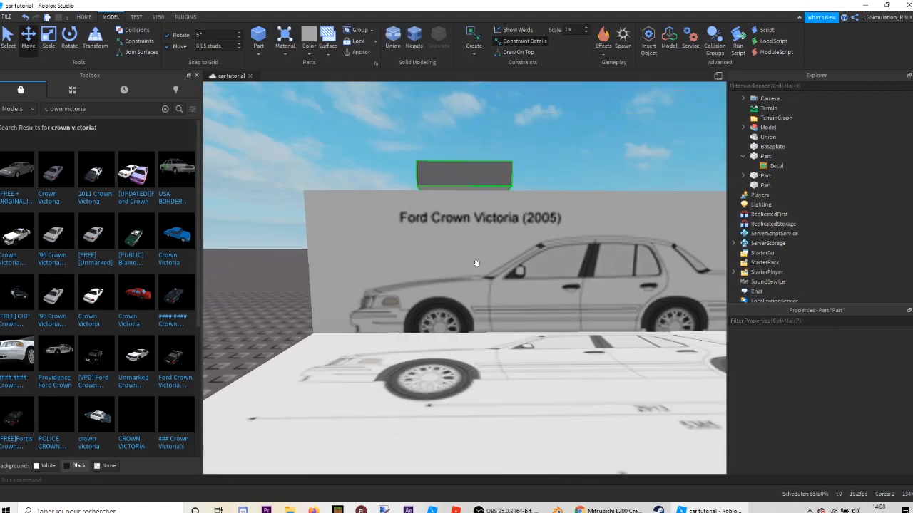
drag(477, 264, 478, 260)
key(w)
right_drag(479, 259, 480, 259)
key(s)
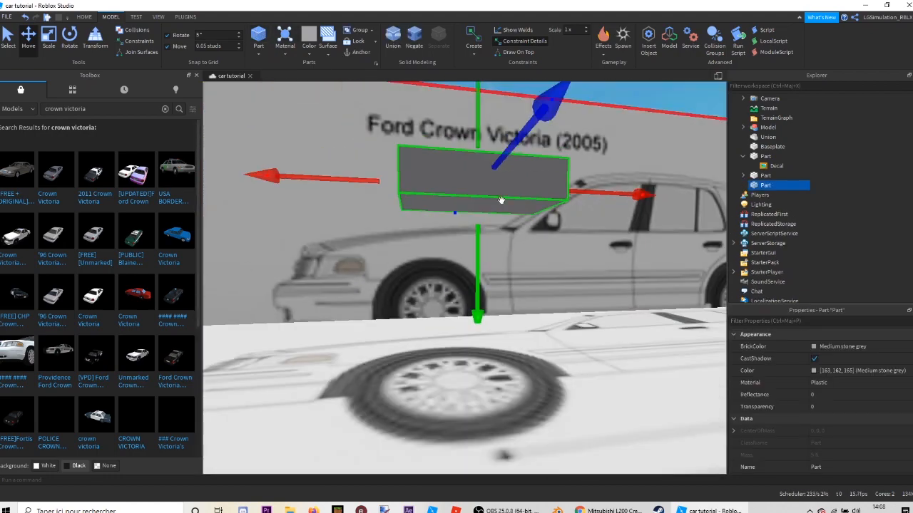
drag(513, 144, 495, 166)
drag(465, 268, 461, 285)
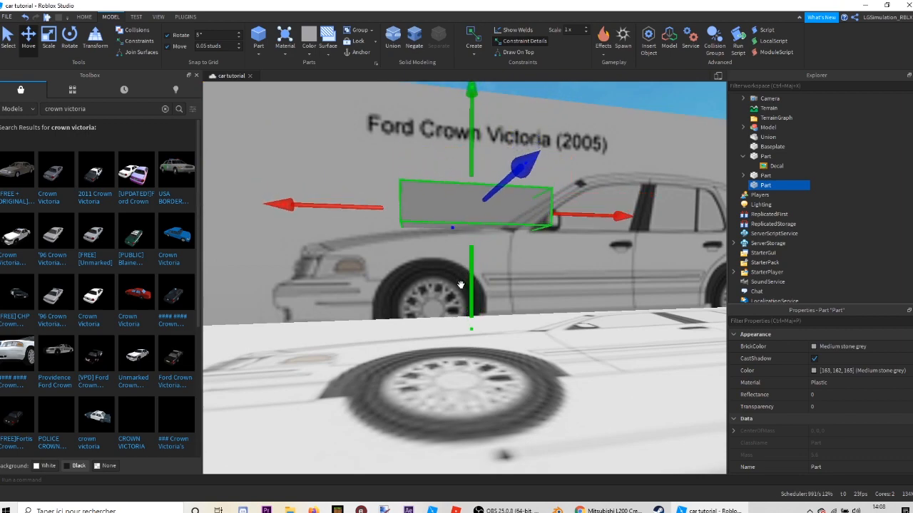
Duplicate the hood-line block and tilt the copy to follow the forward slope of the hood.
right_drag(461, 284, 459, 283)
key(ctrl+d)
key(ctrl+4)
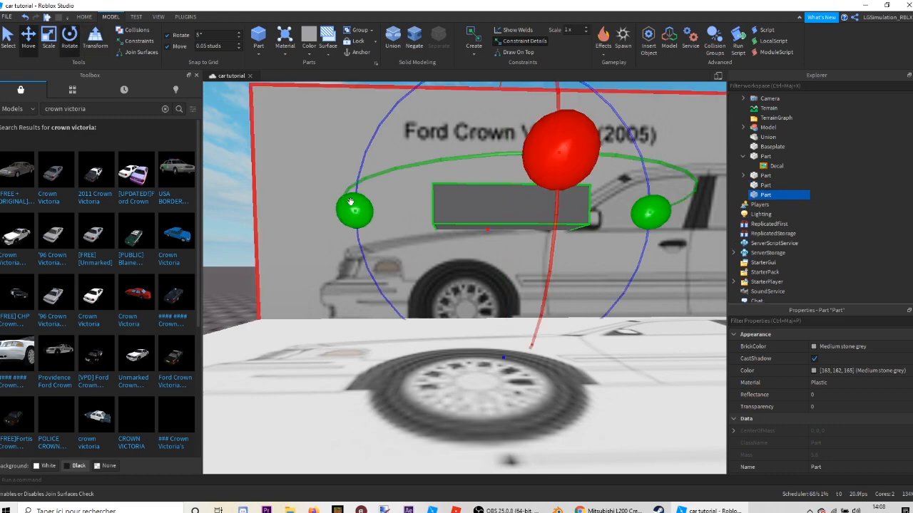
right_drag(454, 120, 454, 114)
drag(496, 109, 482, 112)
Lengthen the tilted copy forward so it extends past the front of the car on the blueprint.
click(50, 40)
drag(334, 235, 150, 264)
scroll(319, 267, down, 2)
drag(333, 262, 225, 283)
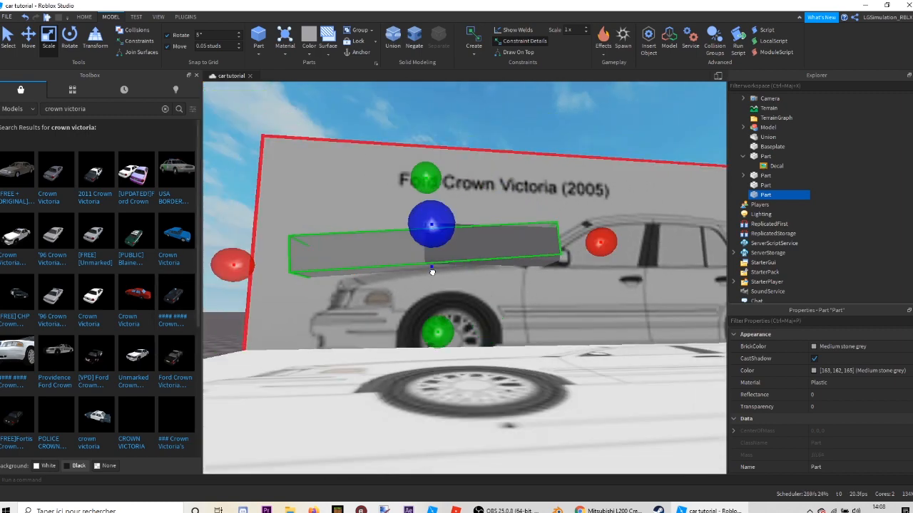
Duplicate the long tilted block, rotate the copy to a steeper slope and shift it onto the front of the hood line.
drag(432, 236, 102, 95)
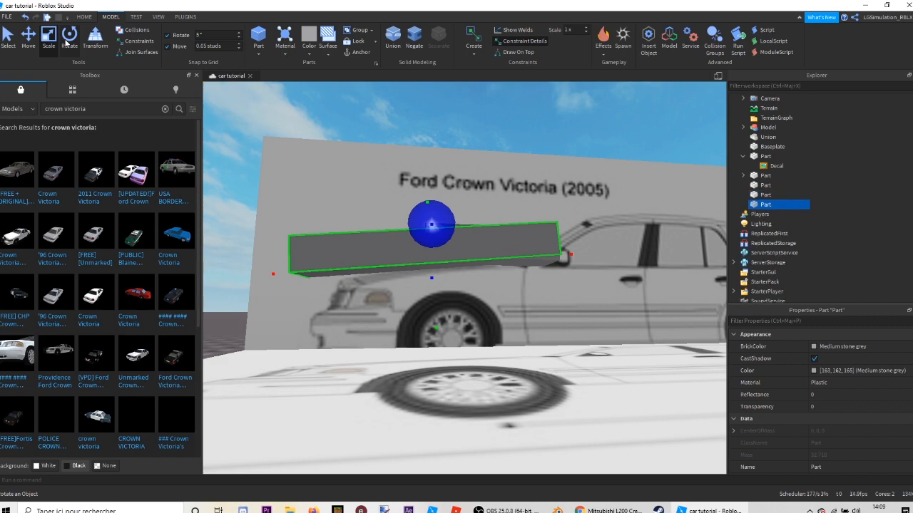
click(66, 43)
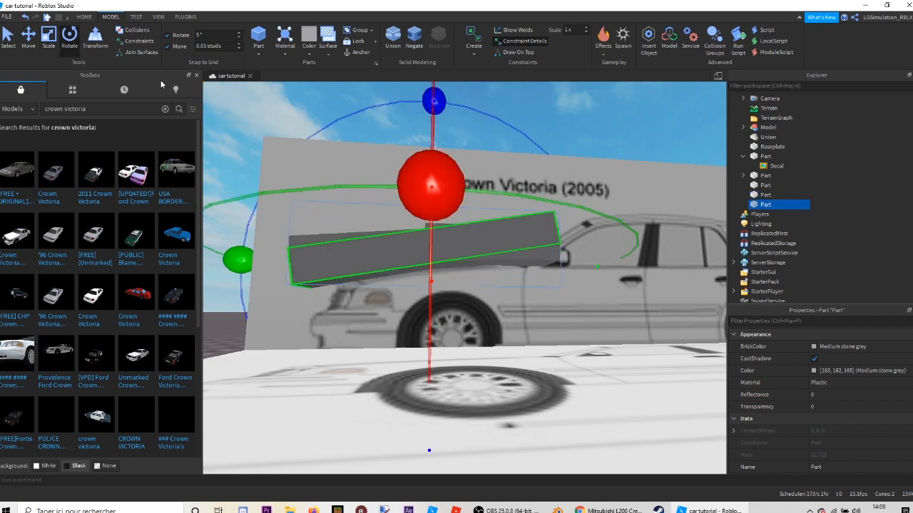
key(ctrl+2)
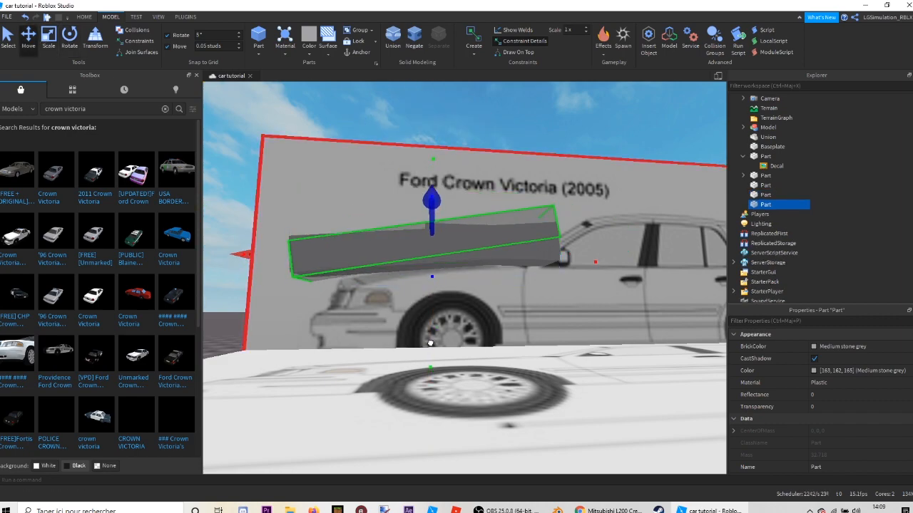
key(s)
right_drag(428, 348, 373, 280)
key(s)
key(w)
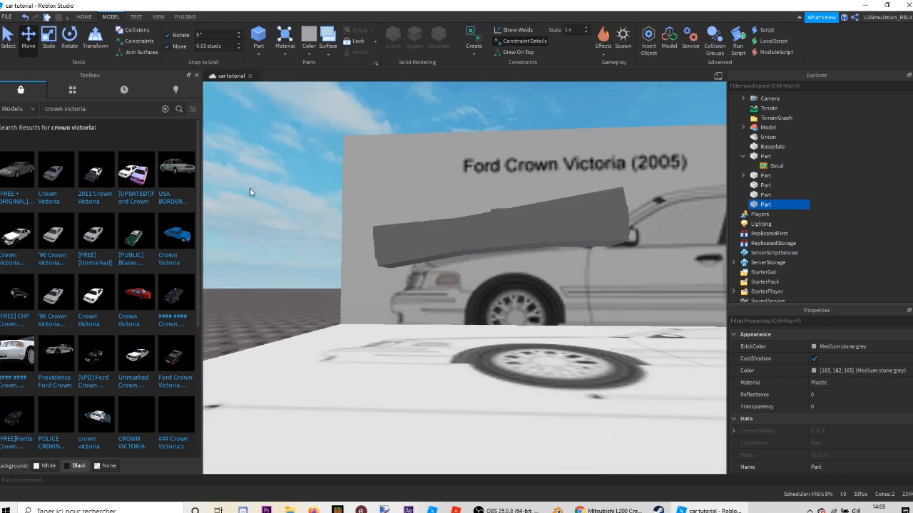
Duplicate the steepest hood-line block and rotate the copy upright.
click(250, 192)
right_drag(249, 192, 250, 191)
right_drag(355, 219, 353, 220)
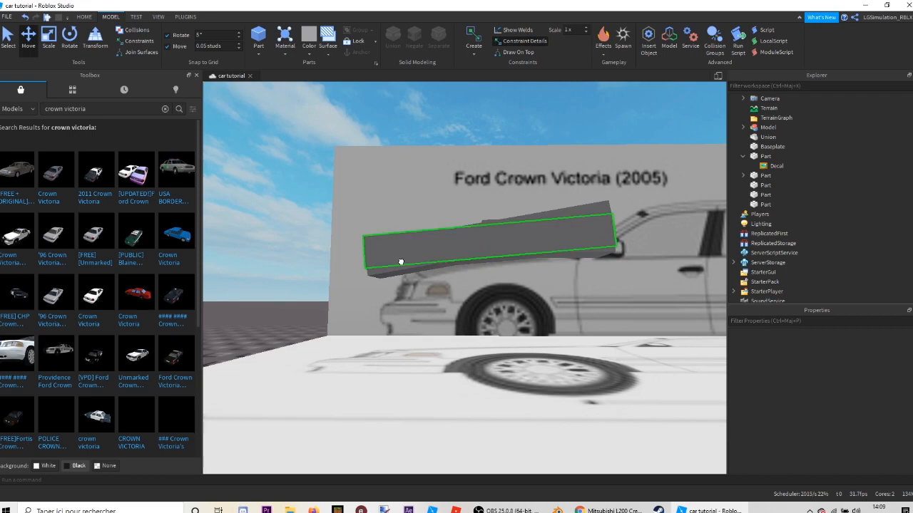
click(382, 274)
key(d)
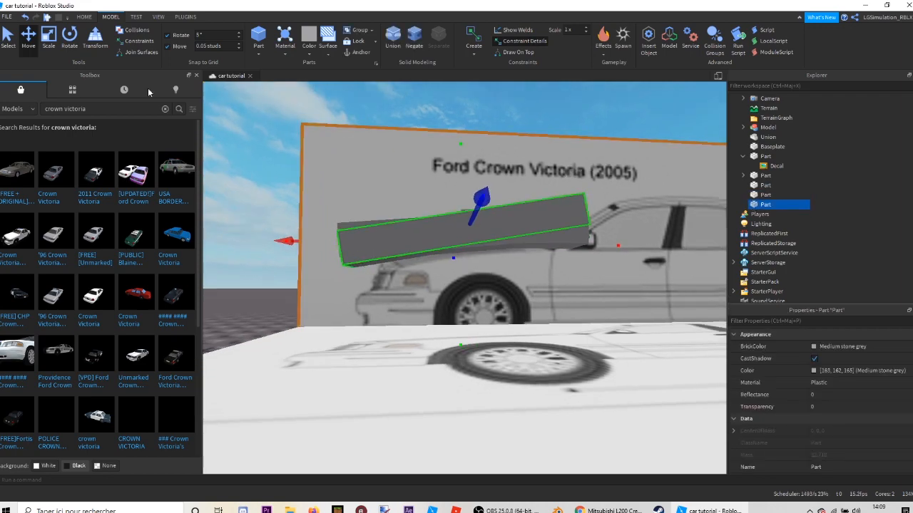
key(ctrl+d)
click(69, 36)
drag(472, 128, 284, 249)
click(28, 34)
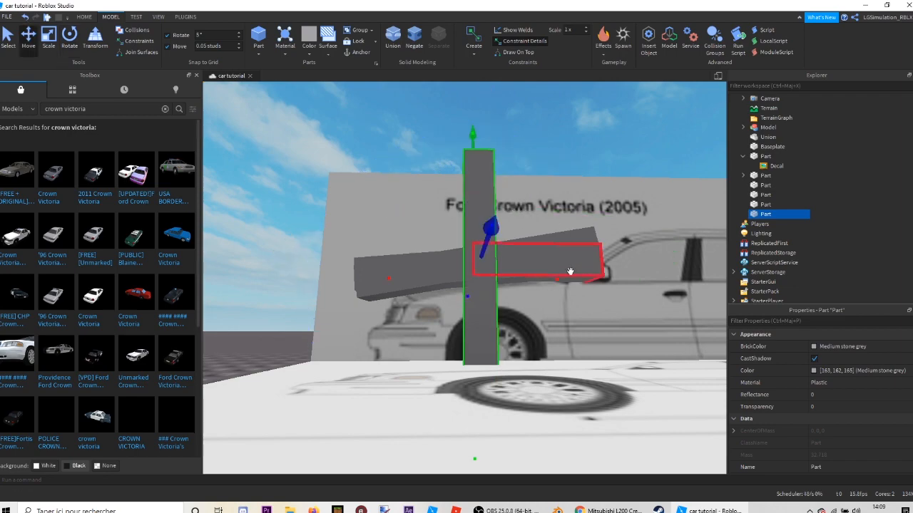
Move the upright block forward to the front end of the car on the blueprint.
drag(576, 275, 476, 295)
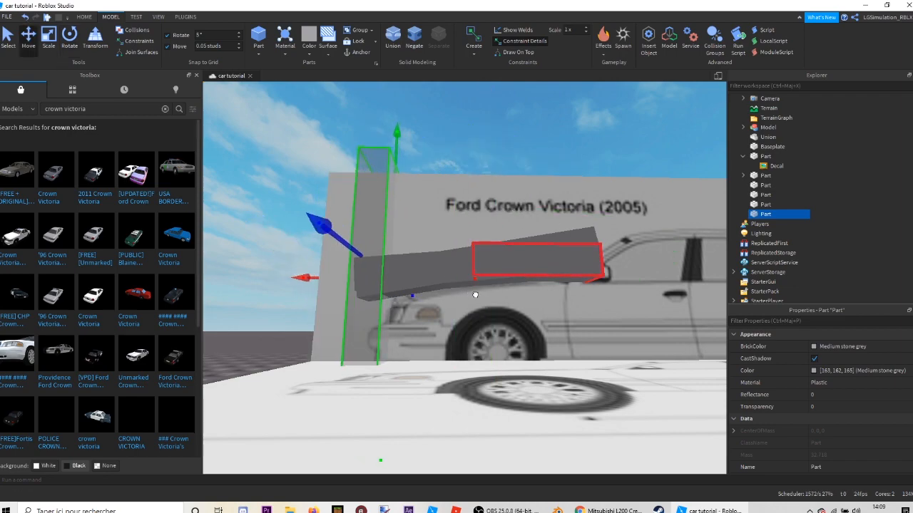
scroll(476, 294, up, 5)
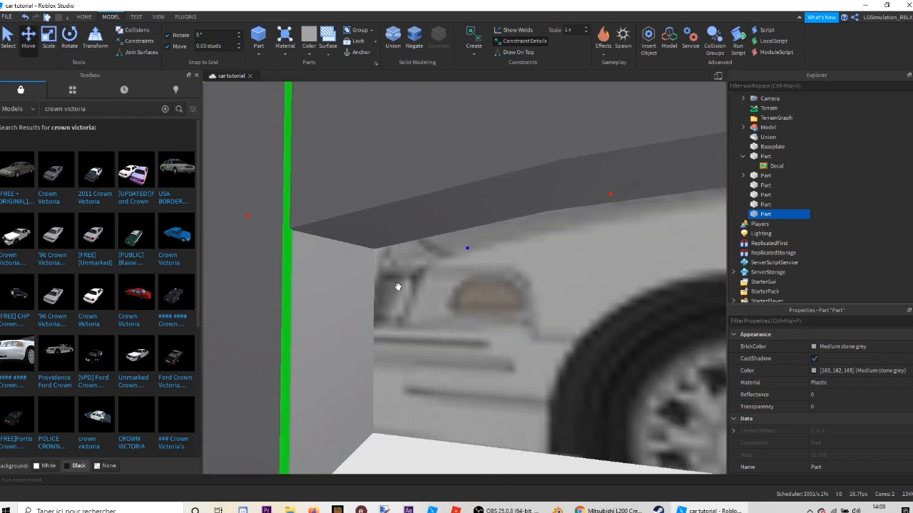
scroll(398, 287, down, 3)
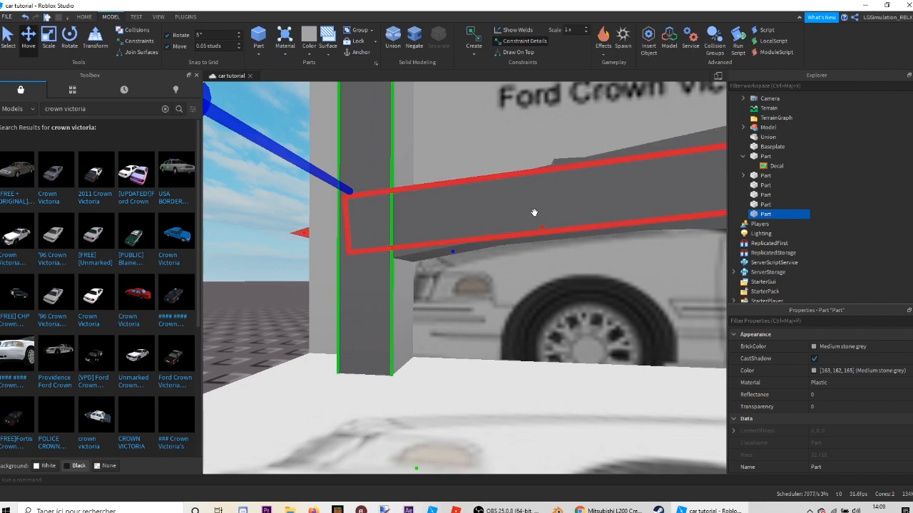
drag(534, 213, 422, 311)
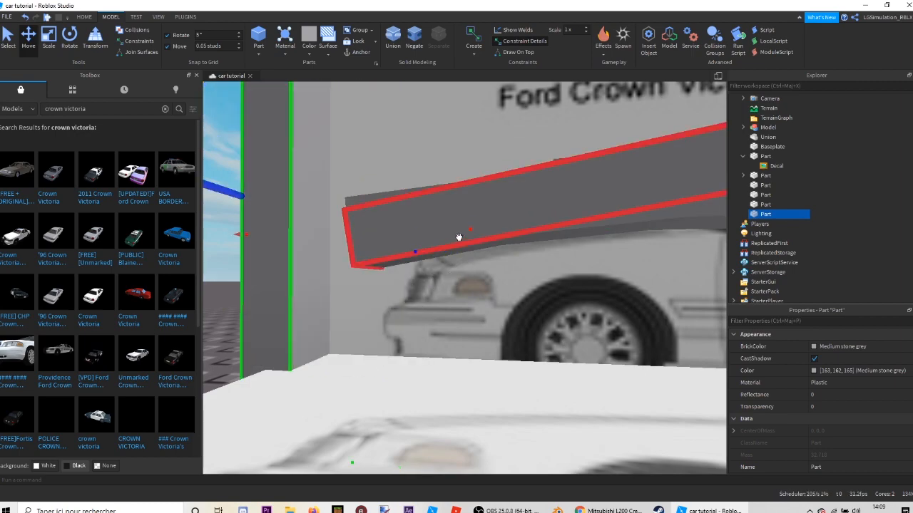
drag(459, 237, 515, 225)
Tilt and move the upright block to match the sloping grille line, and shorten its lower end toward the bumper top.
scroll(339, 193, down, 4)
right_drag(339, 193, 388, 168)
drag(447, 117, 477, 121)
key(d)
key(w)
click(29, 38)
drag(495, 263, 516, 265)
click(46, 44)
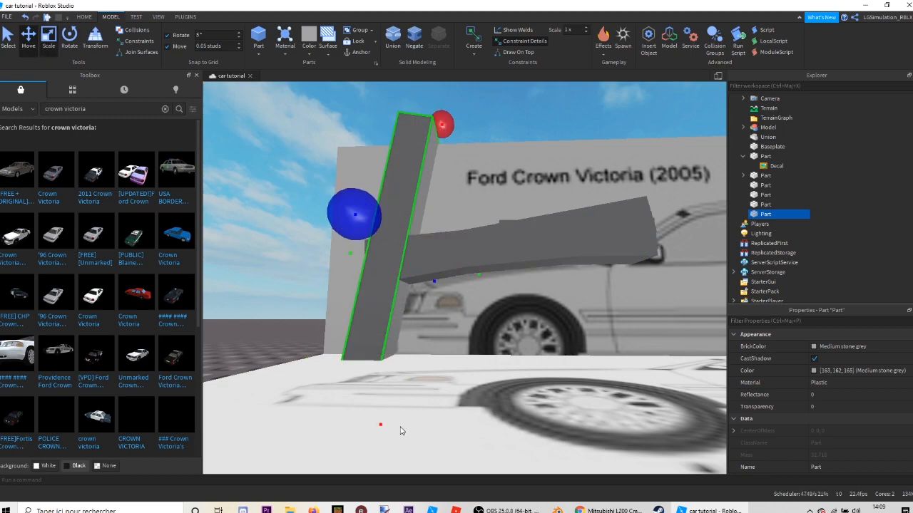
drag(381, 426, 376, 366)
Duplicate the tilted grille block, rotate the copy horizontal and lower it toward the top of the bumper.
key(ctrl+d)
click(68, 43)
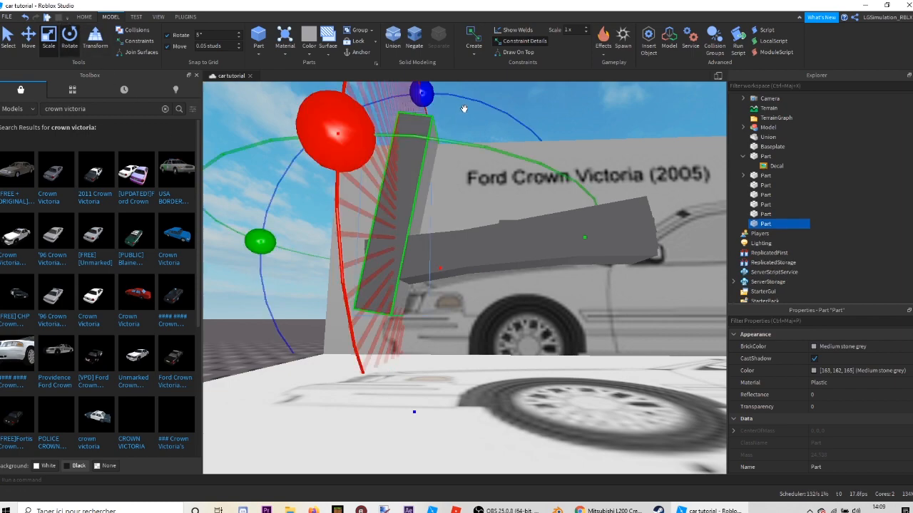
drag(426, 95, 540, 230)
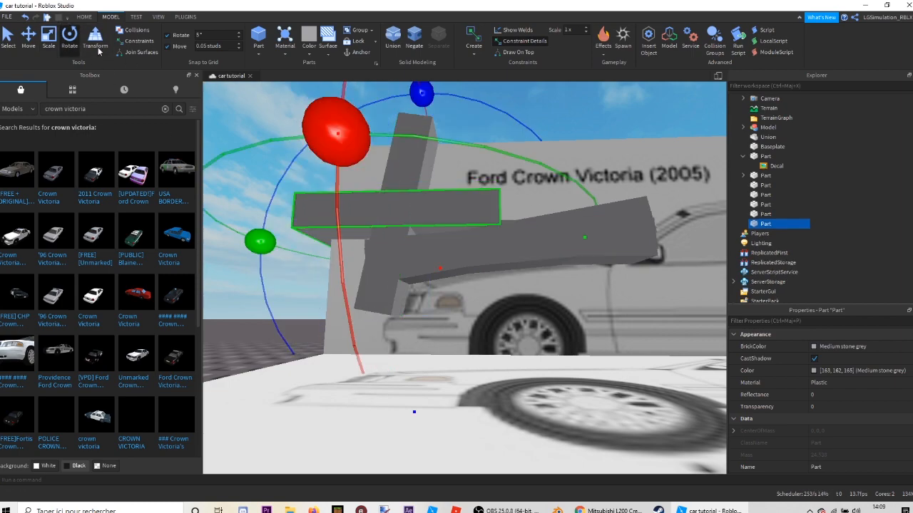
scroll(400, 221, up, 2)
click(30, 42)
drag(405, 325, 413, 464)
drag(409, 235, 398, 217)
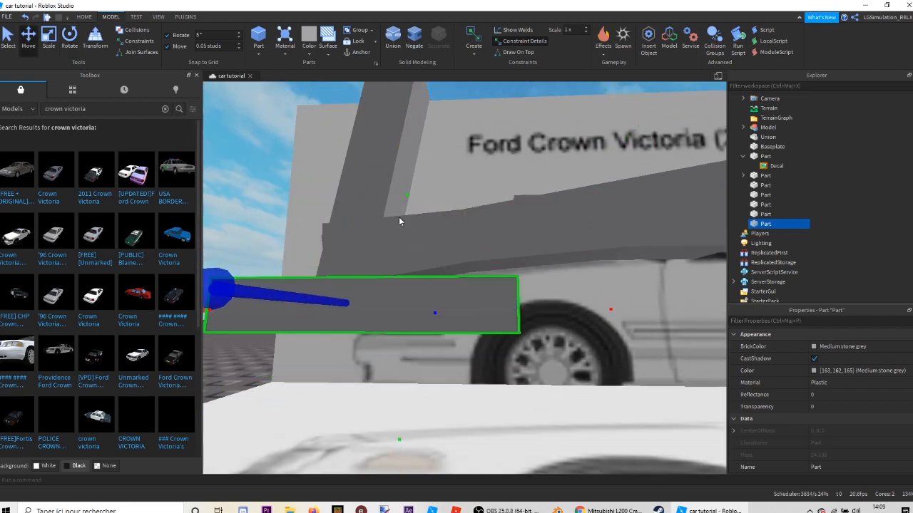
Slide the horizontal block forward so its end meets the lower end of the grille block at the bumper top.
scroll(399, 216, up, 3)
right_drag(399, 217, 398, 217)
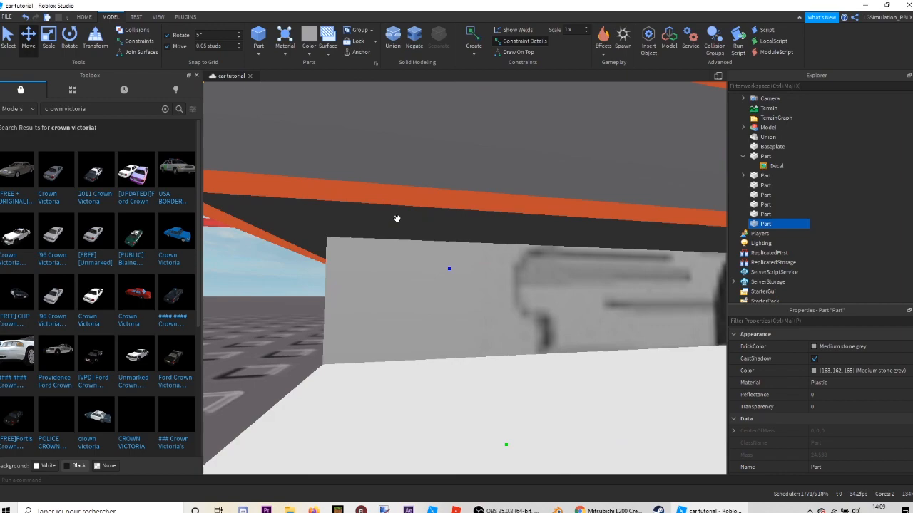
scroll(397, 219, down, 3)
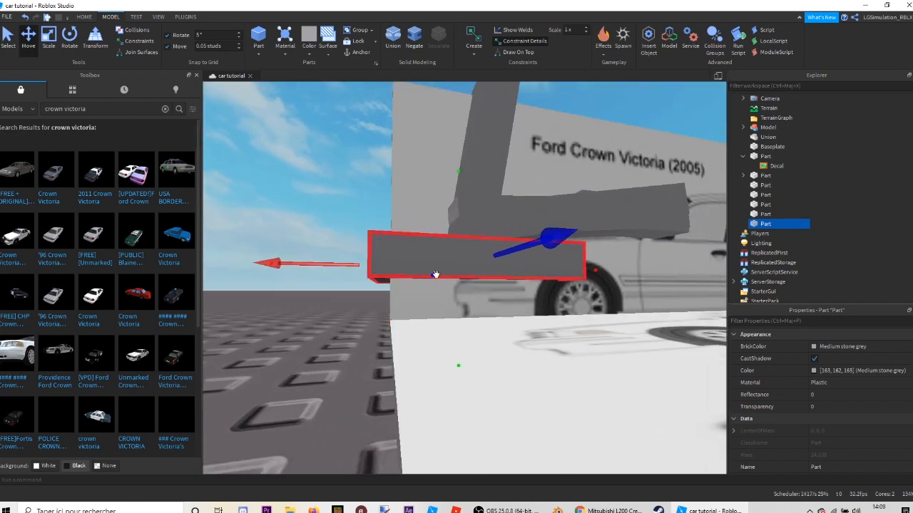
scroll(435, 275, up, 5)
right_drag(457, 373, 458, 376)
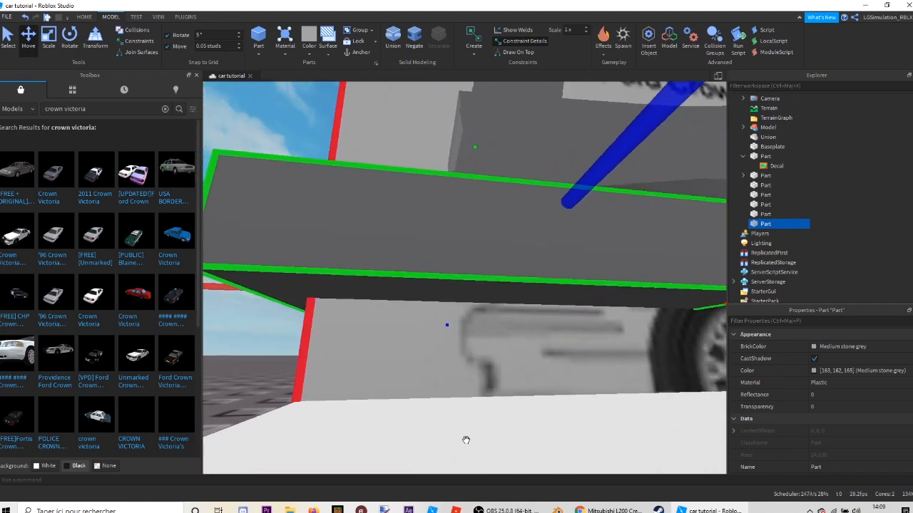
right_drag(466, 439, 533, 315)
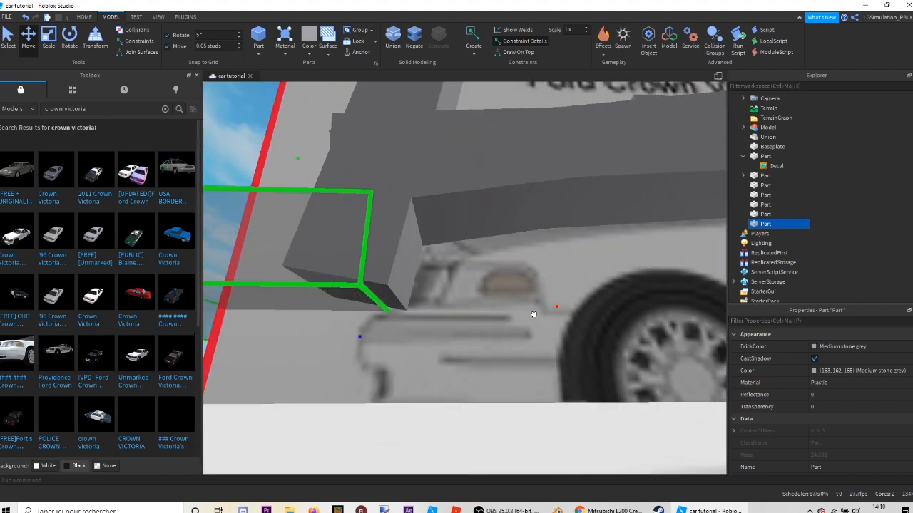
drag(534, 314, 542, 312)
click(538, 255)
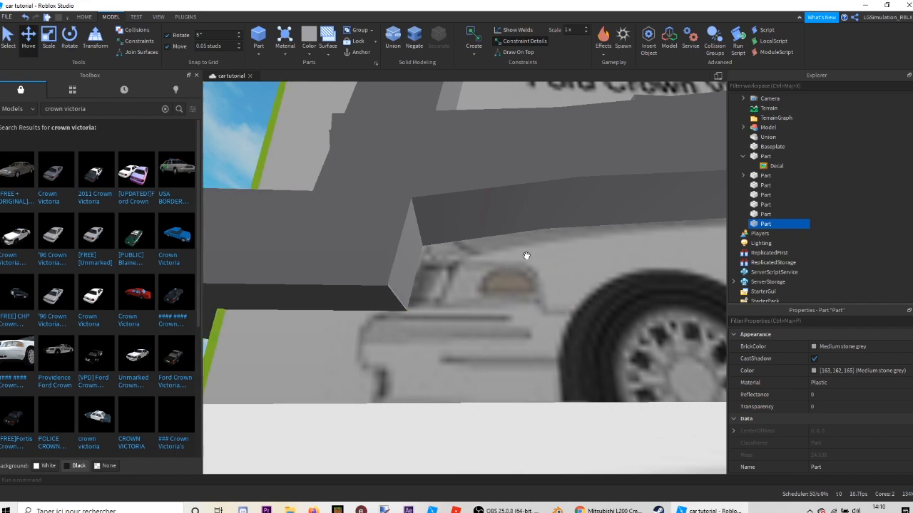
click(395, 291)
key(f)
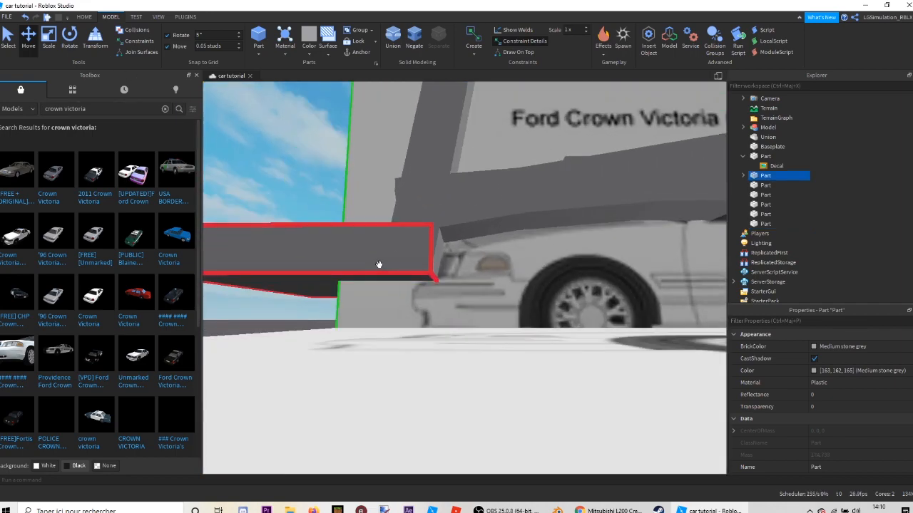
Duplicate the horizontal bumper-top block, tilt the copy downward at the front and move it onto the bumper's upper corner.
click(379, 266)
key(f)
key(ctrl+4)
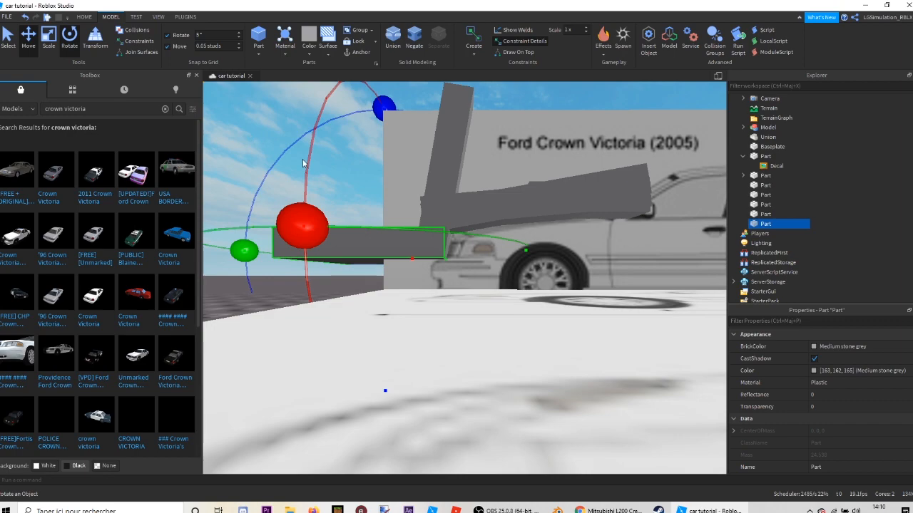
key(ctrl+d)
drag(360, 114, 347, 128)
key(w)
click(30, 38)
drag(391, 364, 389, 372)
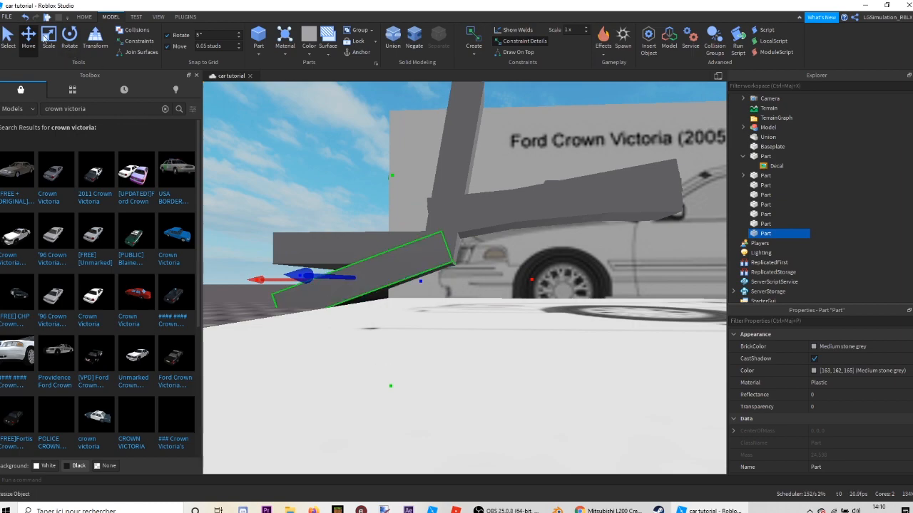
Trim the downward-tilted copy to a short piece at the bumper's upper corner.
drag(495, 241, 492, 245)
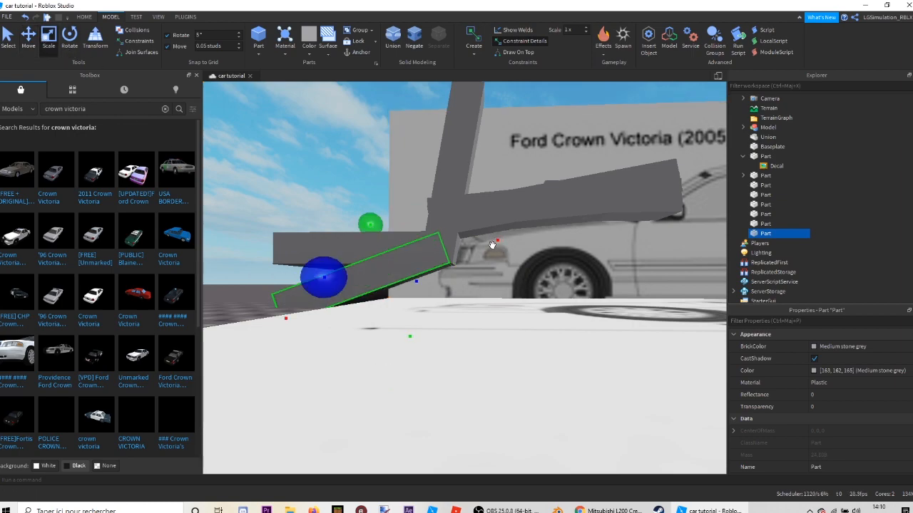
drag(408, 337, 404, 337)
drag(284, 315, 365, 292)
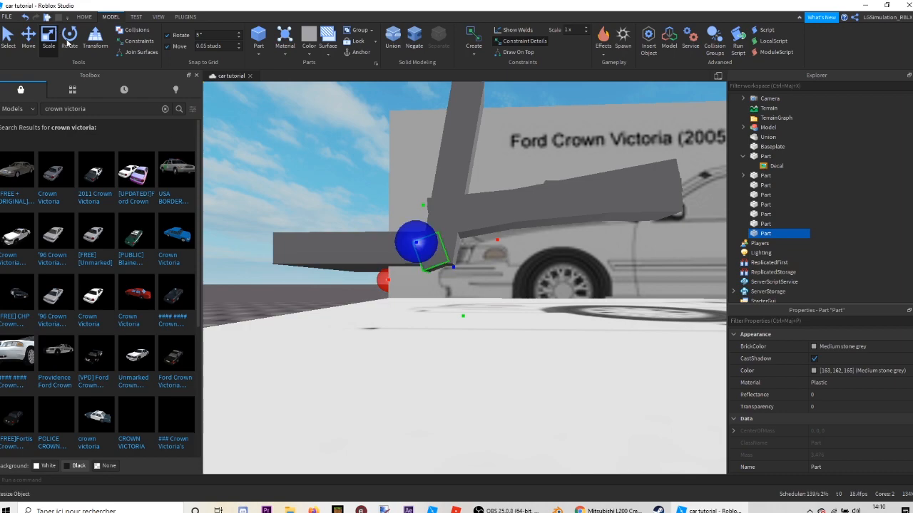
Duplicate the short corner piece, rotate the copy level and lower it against the front of the bumper in the side view.
click(69, 39)
mouse_move(443, 135)
mouse_down()
mouse_move(363, 216)
mouse_move(361, 236)
mouse_up()
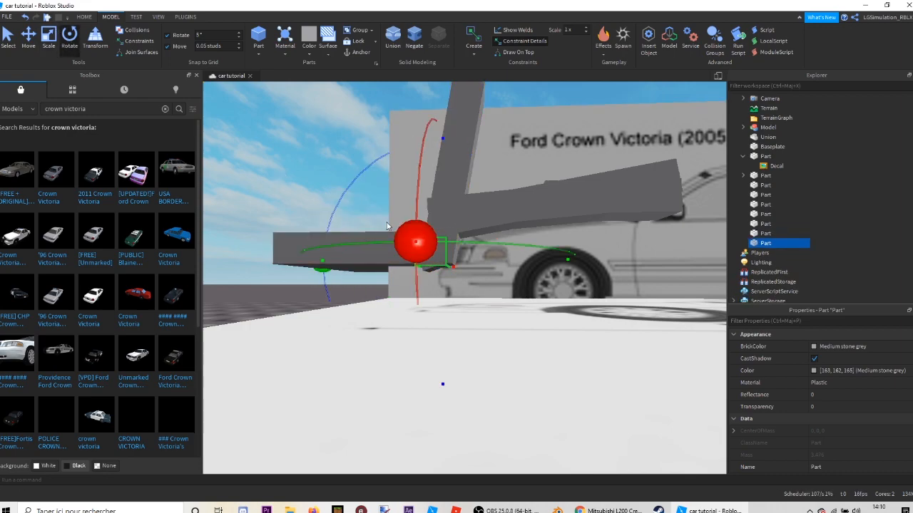
scroll(387, 226, up, 5)
key(ctrl+2)
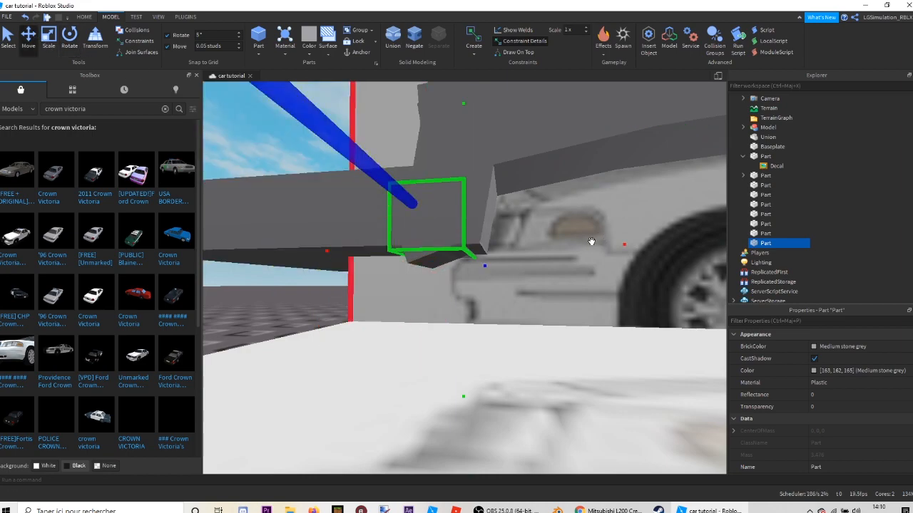
drag(591, 241, 591, 245)
drag(480, 388, 474, 407)
drag(605, 279, 605, 284)
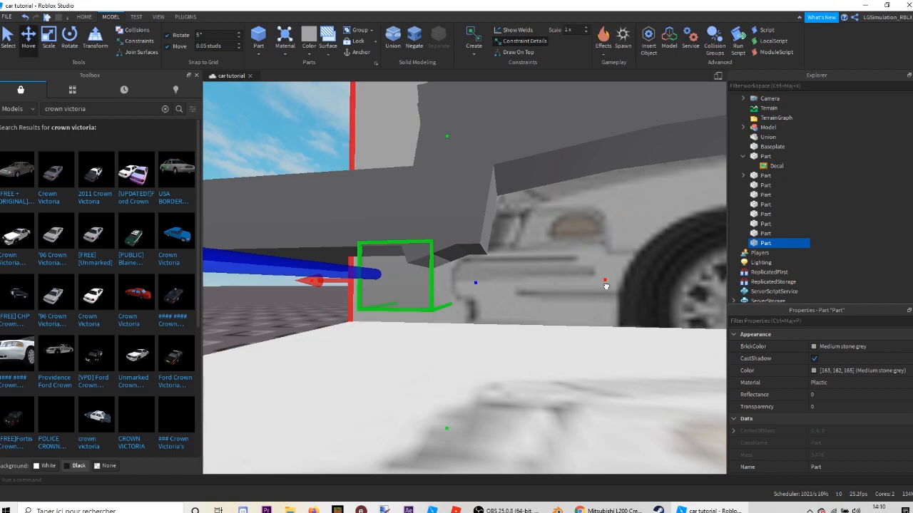
key(s)
scroll(430, 253, up, 1)
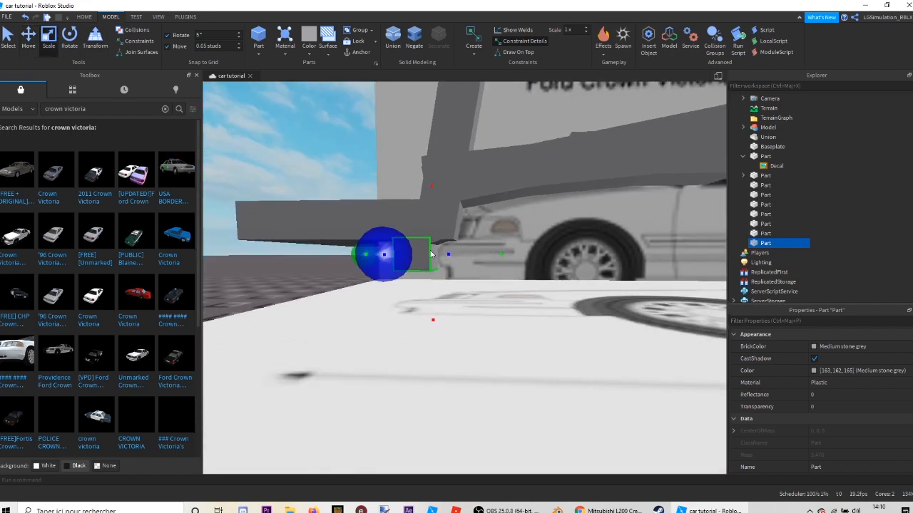
scroll(430, 250, down, 3)
scroll(430, 249, up, 4)
scroll(430, 250, down, 5)
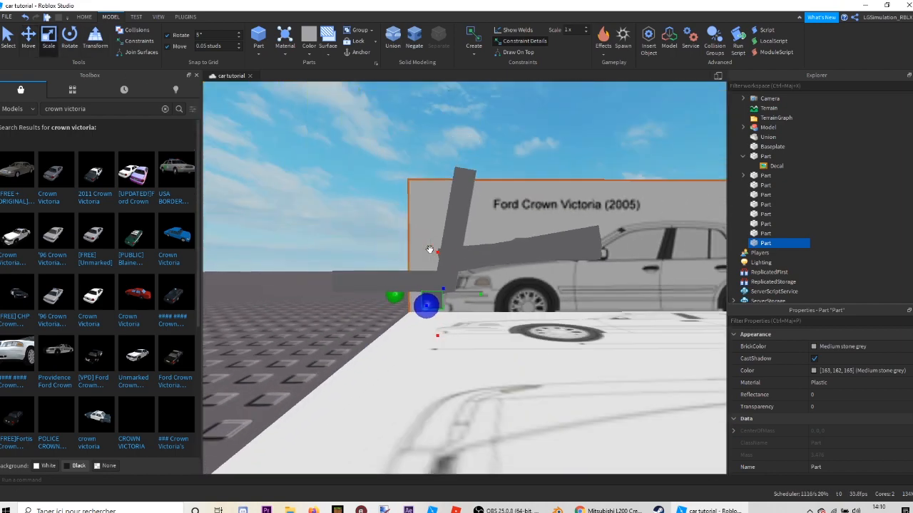
scroll(430, 249, down, 3)
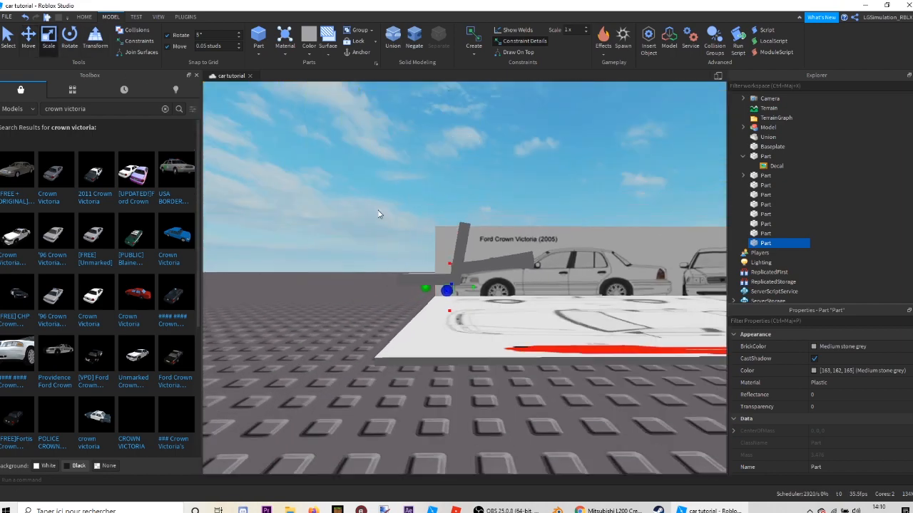
Examine how the front blocks follow the grille and bumper outline of the side-view blueprint.
click(368, 206)
right_drag(443, 223, 446, 224)
key(w)
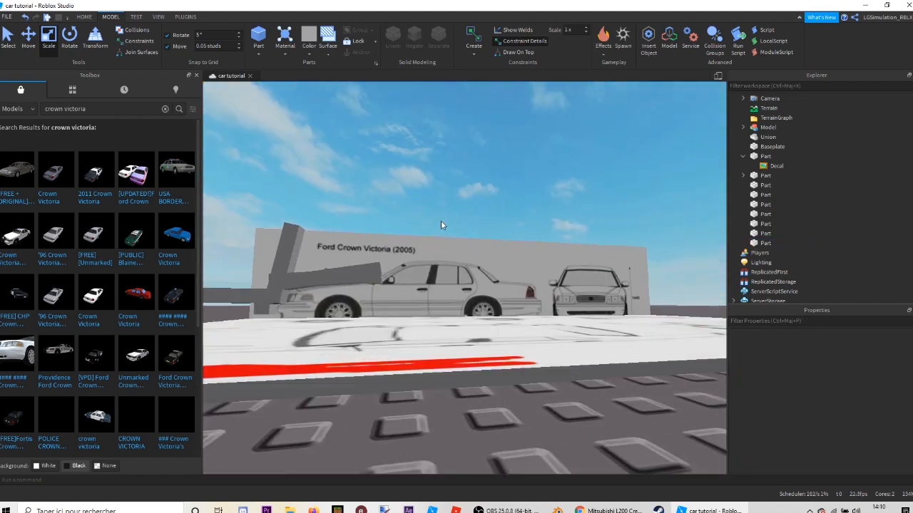
key(w)
key(s)
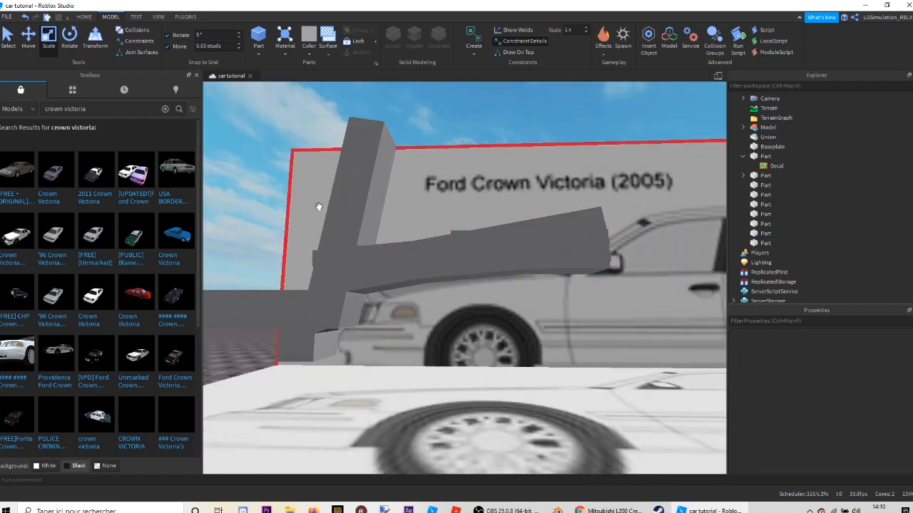
drag(228, 383, 228, 380)
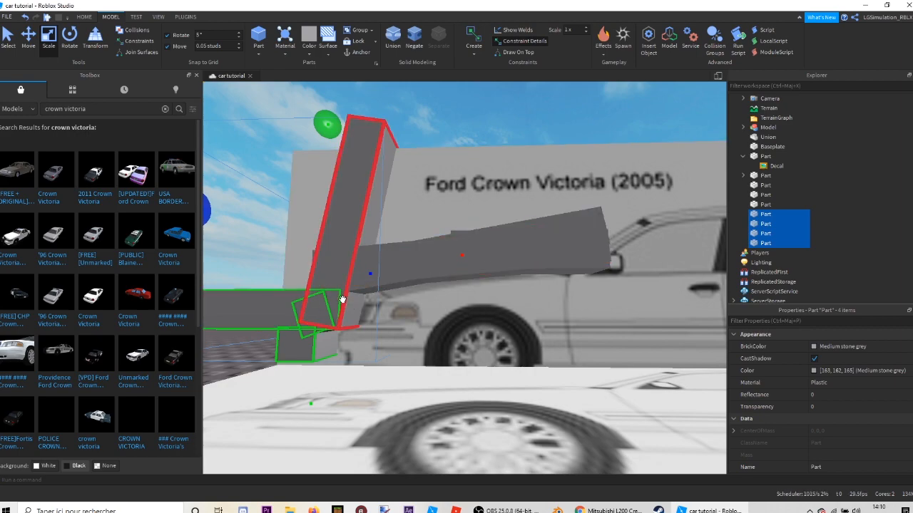
scroll(343, 303, down, 3)
scroll(343, 303, up, 3)
scroll(398, 244, down, 3)
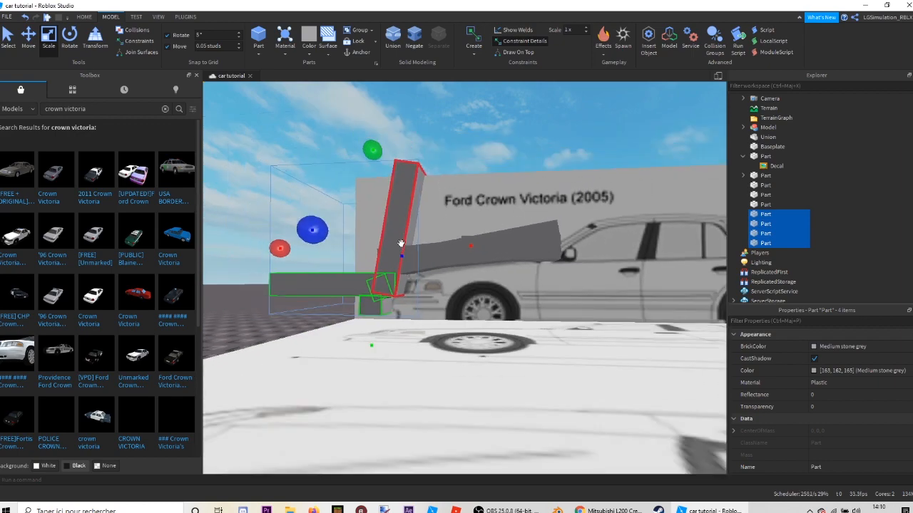
click(358, 228)
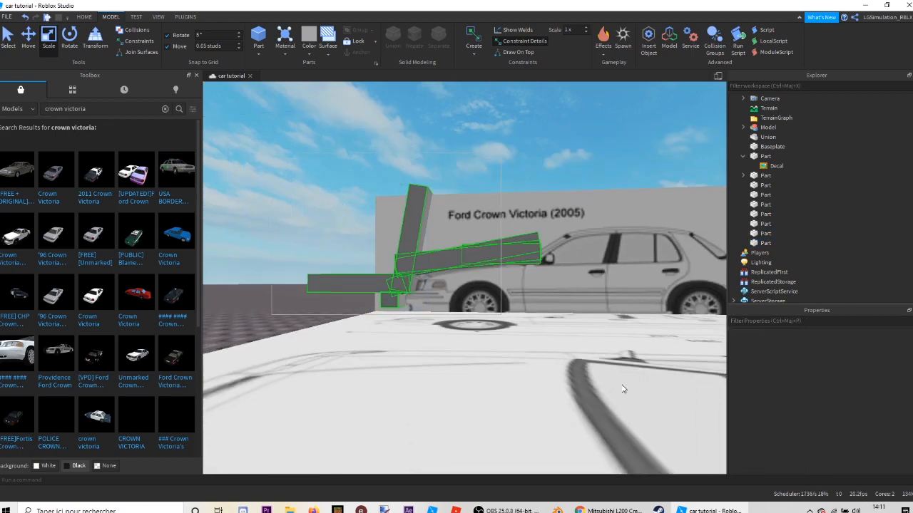
Select all seven profile blocks, stretch them with Building Tools by F3X and shift them sideways about 31 studs.
drag(622, 388, 623, 388)
scroll(381, 265, down, 5)
right_drag(381, 264, 306, 63)
click(184, 16)
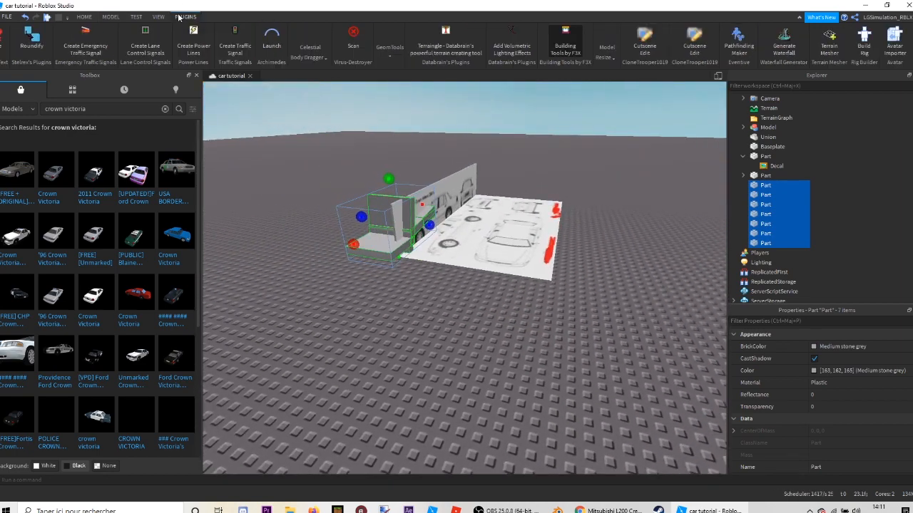
click(579, 40)
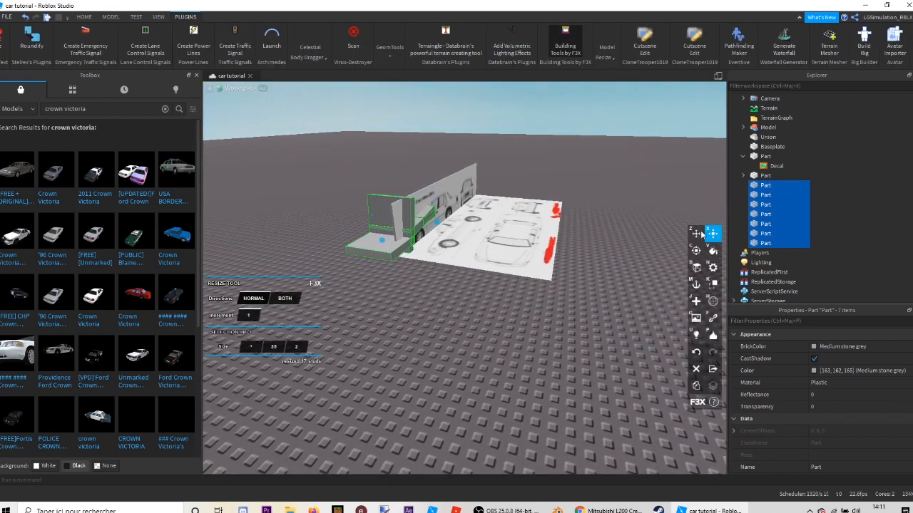
drag(520, 246, 598, 267)
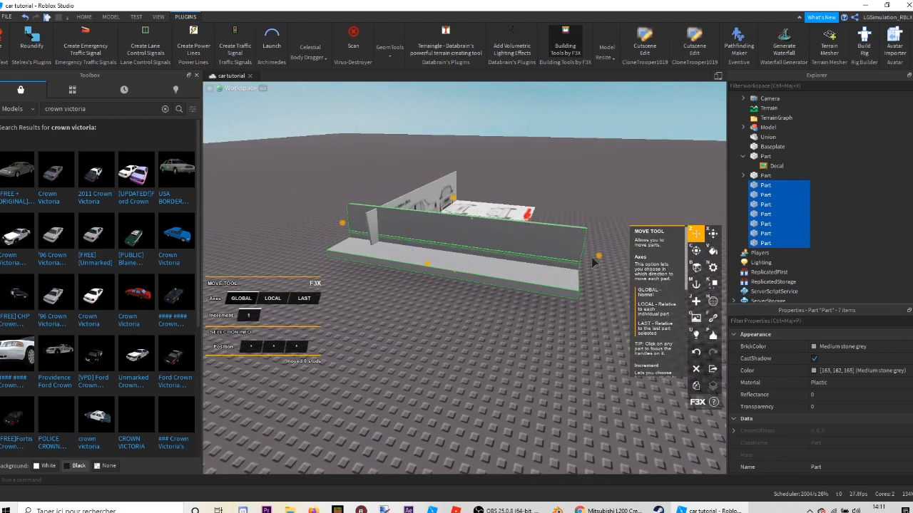
drag(599, 260, 365, 228)
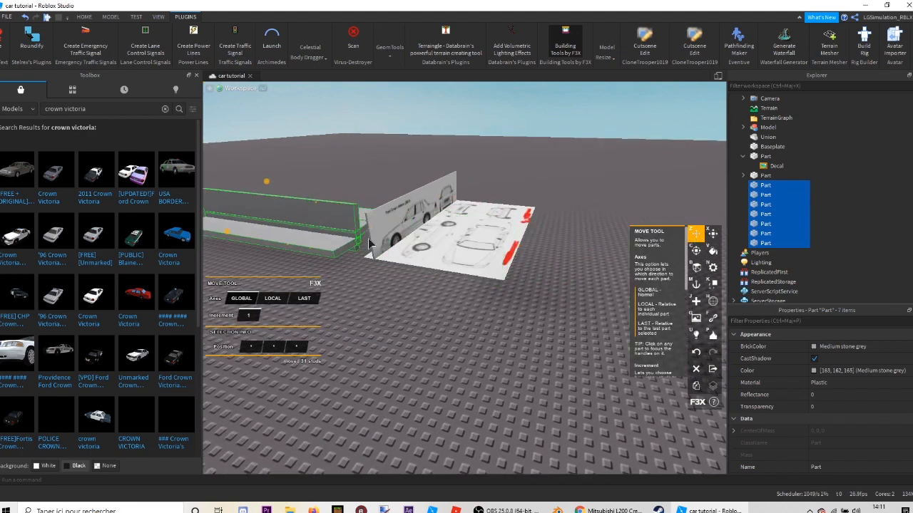
Lower the floating rounded hood union onto the front of the car in the top-view blueprint.
click(84, 17)
click(362, 135)
right_drag(363, 136, 362, 126)
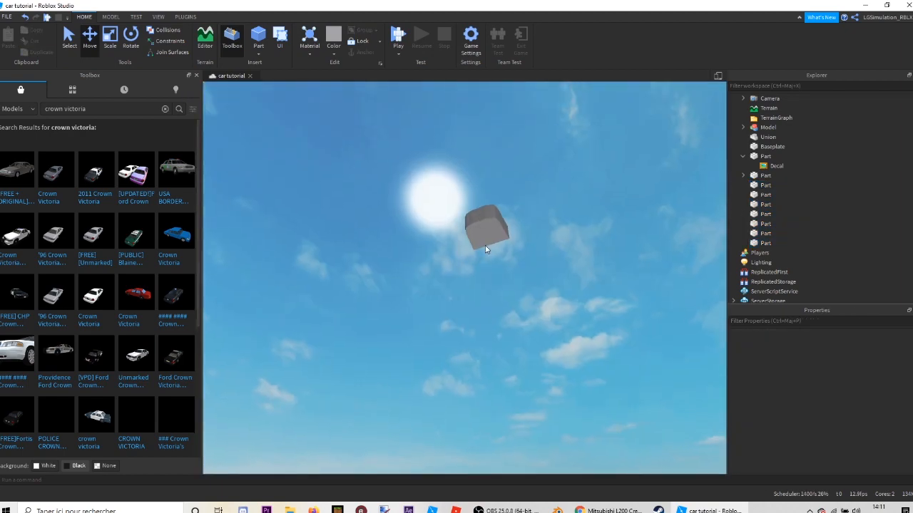
click(490, 241)
right_drag(487, 244, 485, 259)
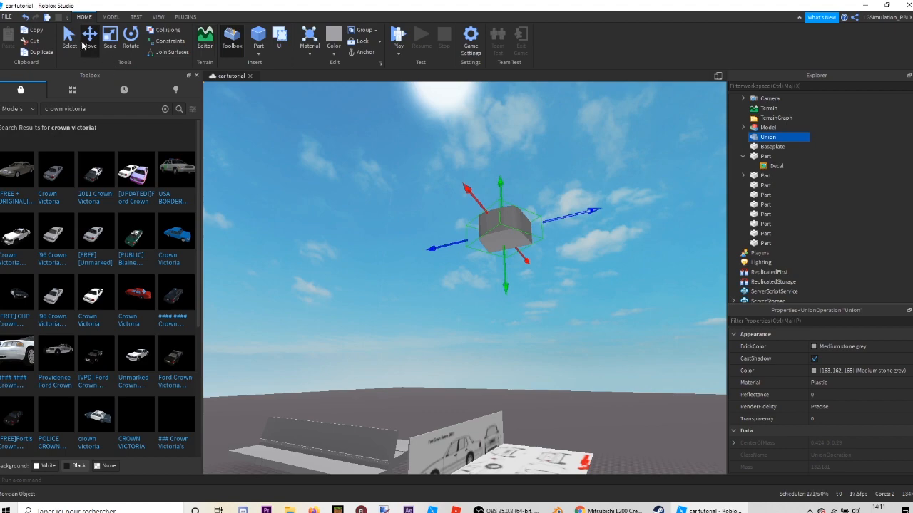
drag(507, 275, 507, 311)
right_drag(507, 275, 507, 311)
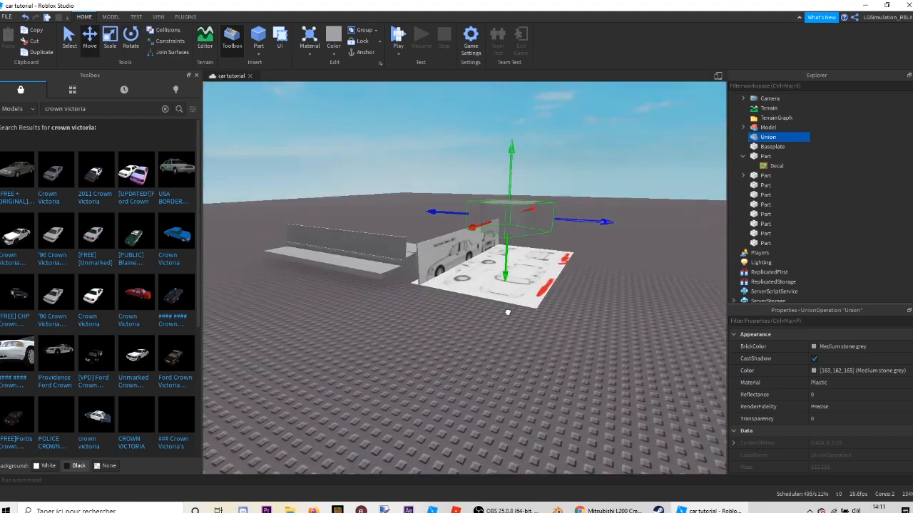
drag(507, 311, 503, 282)
right_drag(507, 311, 502, 282)
drag(503, 283, 495, 278)
scroll(495, 282, up, 10)
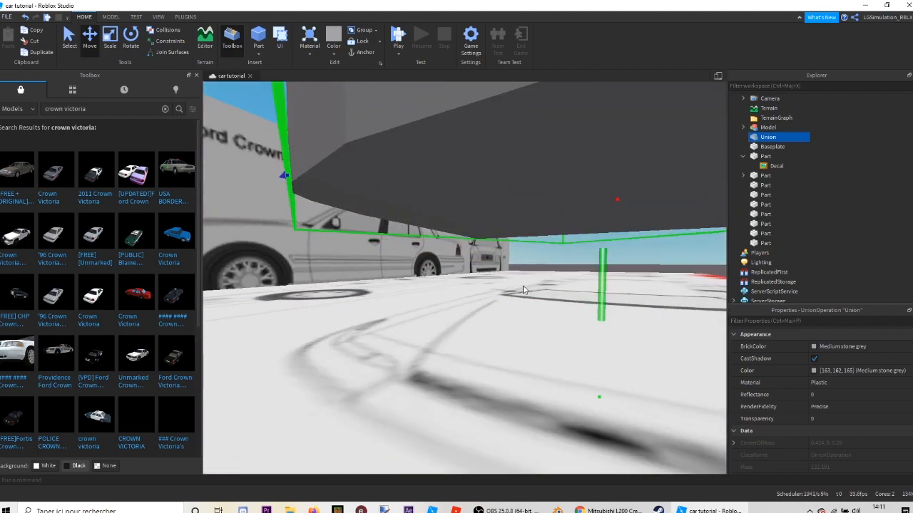
scroll(526, 291, down, 3)
drag(540, 298, 533, 333)
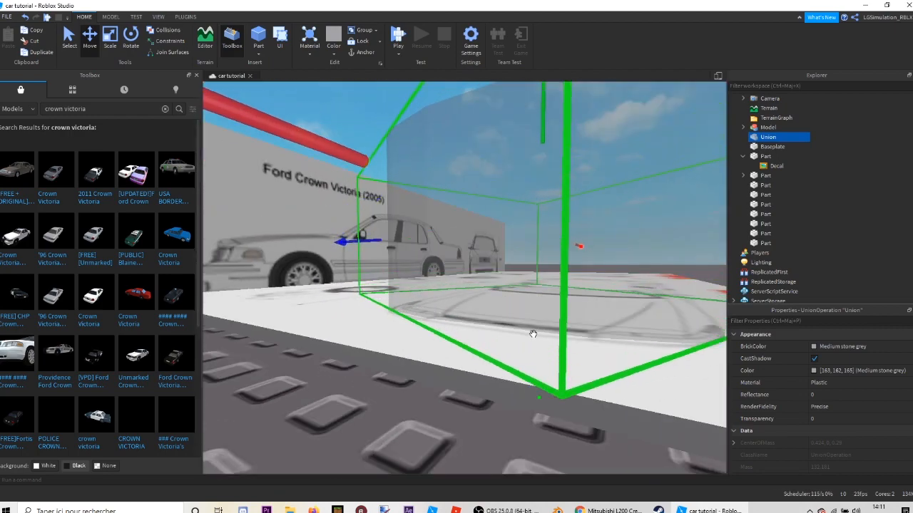
scroll(521, 289, down, 10)
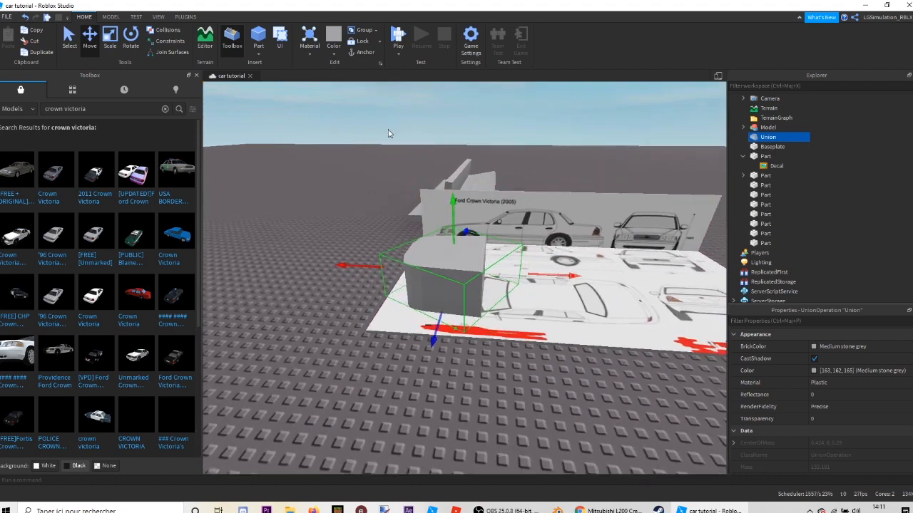
Select the seven stretched profile blocks and slide them across so they span the full width of the hood union.
drag(388, 136, 525, 223)
right_drag(450, 233, 352, 316)
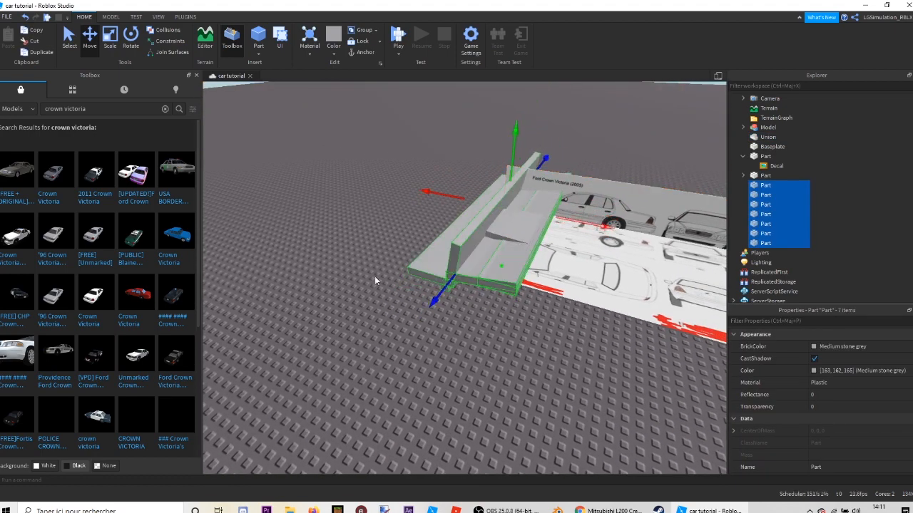
click(332, 112)
Thicken the hood-slope block upward so it covers the volume above the hood line.
scroll(418, 192, up, 3)
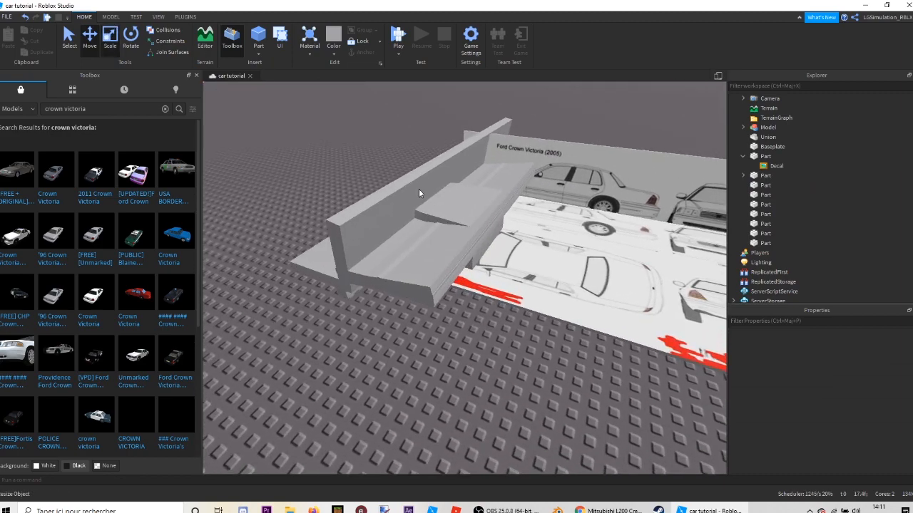
click(413, 229)
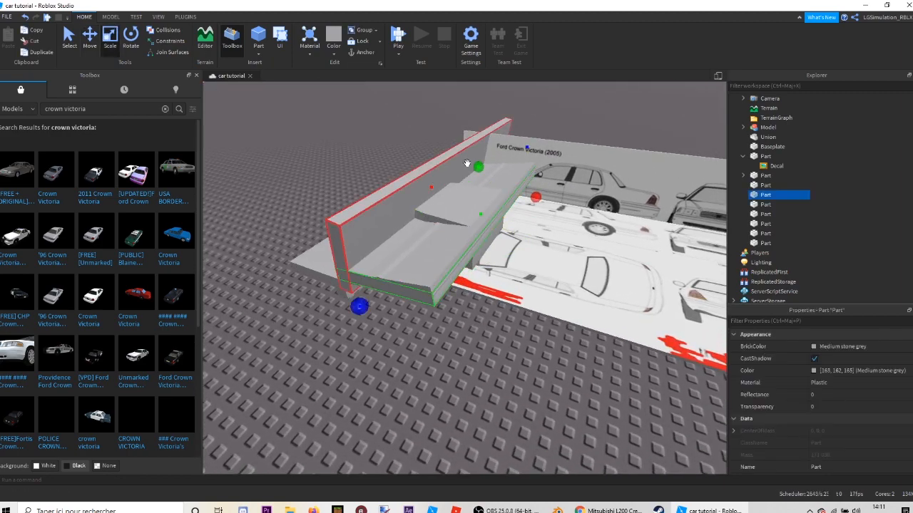
drag(479, 167, 476, 115)
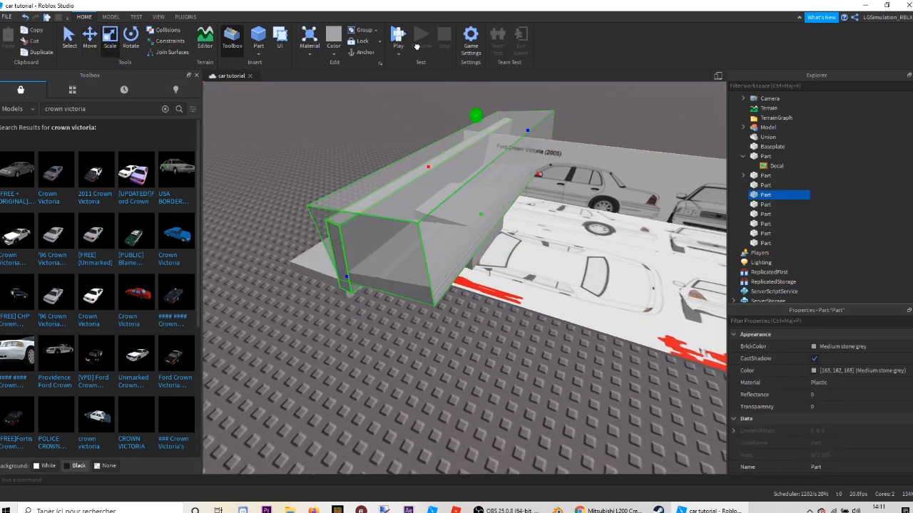
click(260, 145)
Select the seven profile blocks without the hood union and negate them.
right_drag(261, 145, 265, 147)
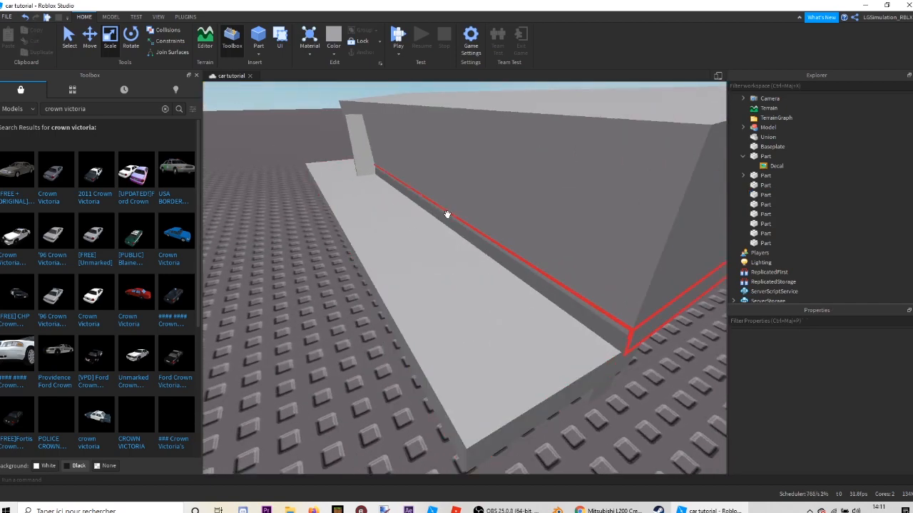
right_drag(447, 215, 447, 219)
drag(275, 183, 631, 363)
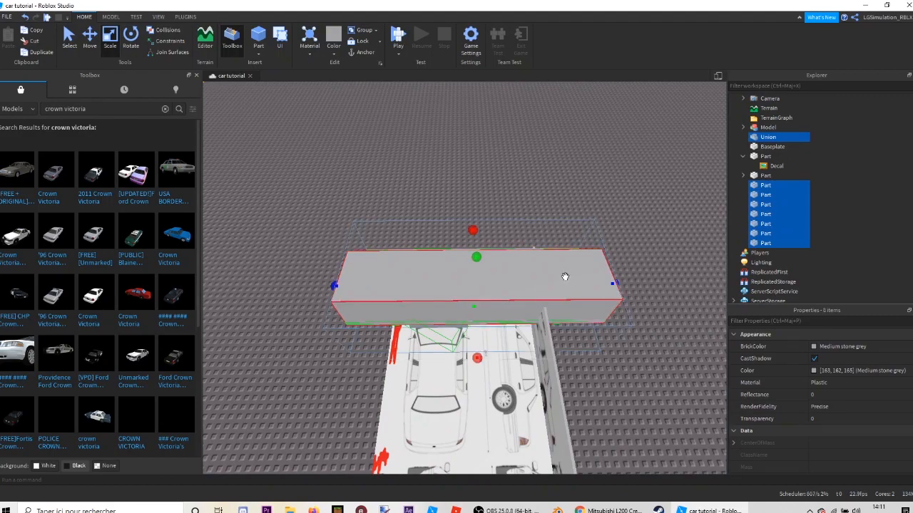
right_drag(564, 277, 563, 279)
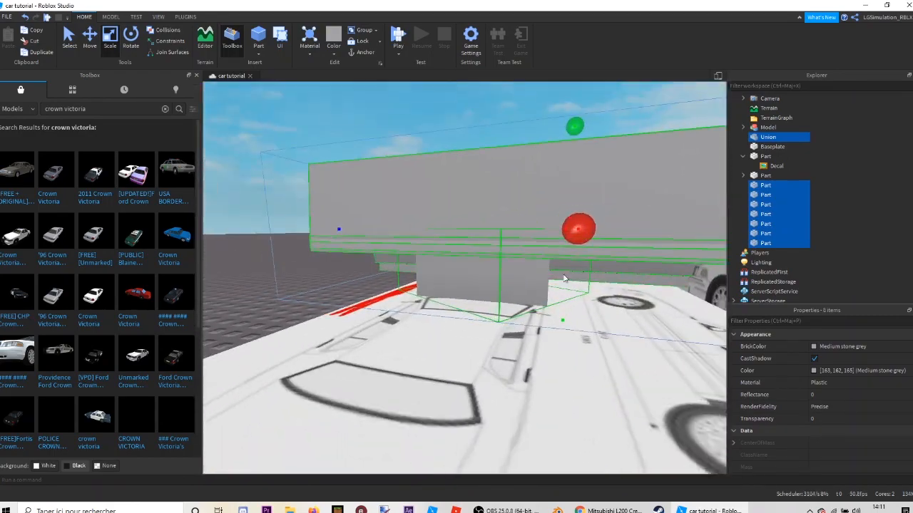
ctrl+click(518, 273)
right_drag(529, 331, 529, 331)
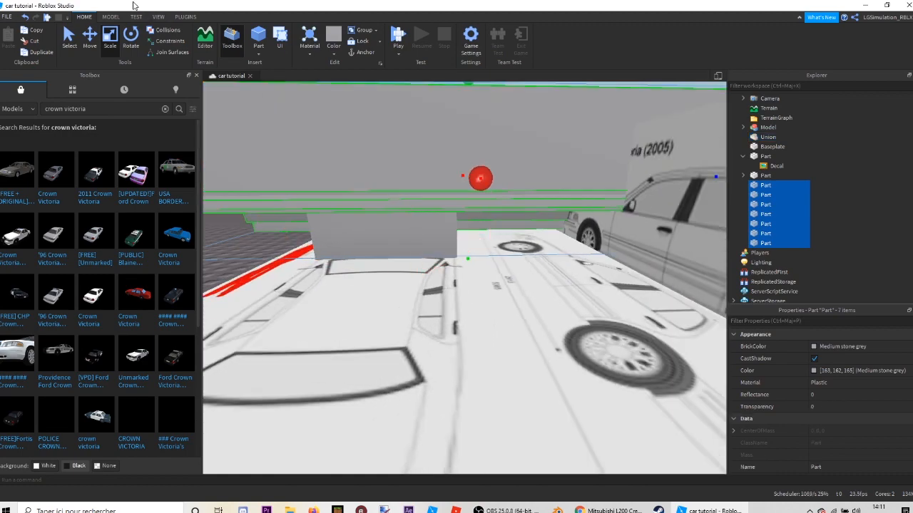
click(111, 16)
click(417, 50)
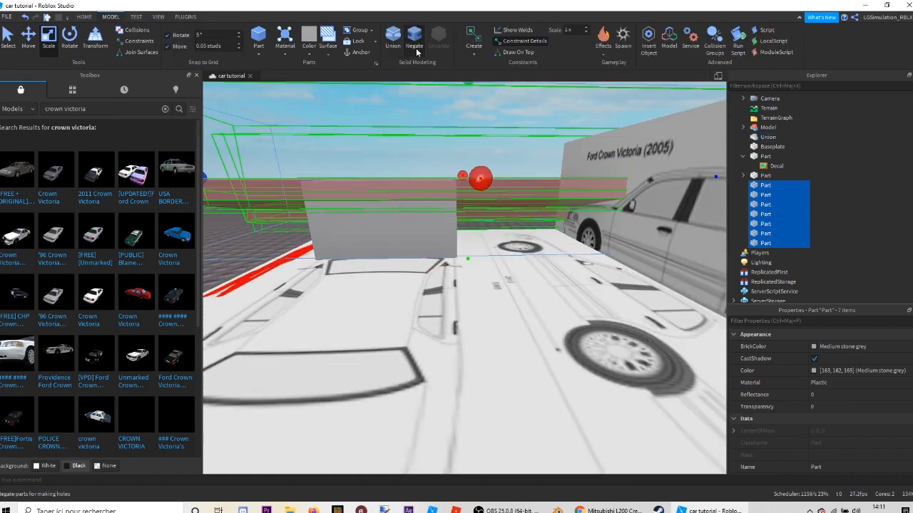
Add the hood union to the selected negative blocks and union them to carve the hood and bumper profile.
ctrl+click(404, 233)
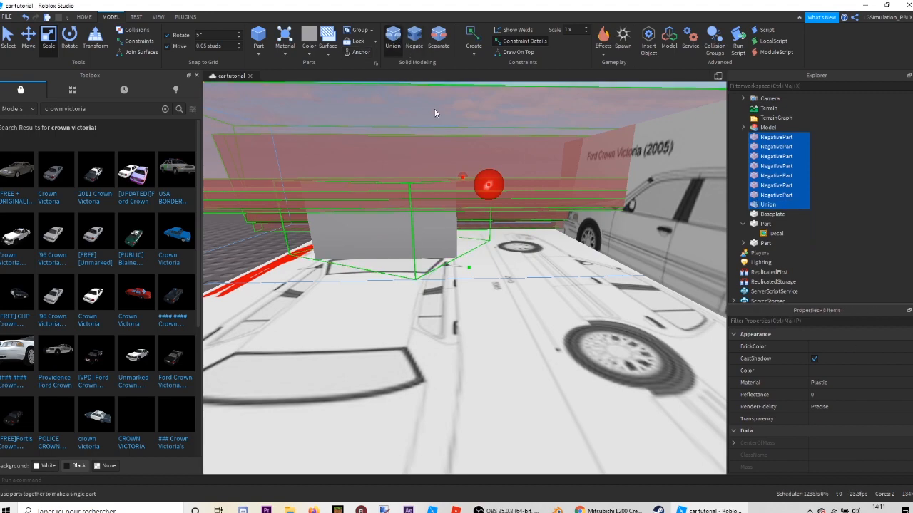
click(429, 148)
Examine the carved hood and bumper shape from the front, the corner and the side.
right_drag(435, 149, 430, 147)
key(a)
key(w)
key(s)
key(a)
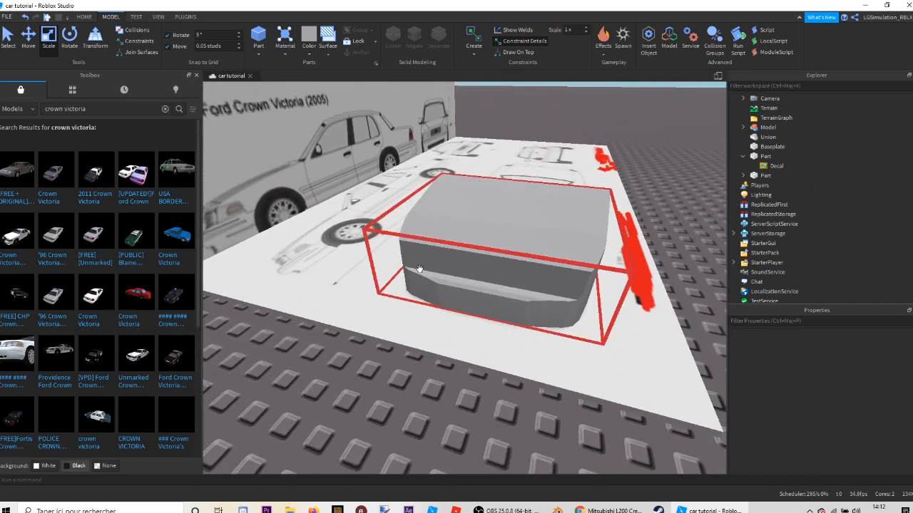
scroll(421, 274, up, 5)
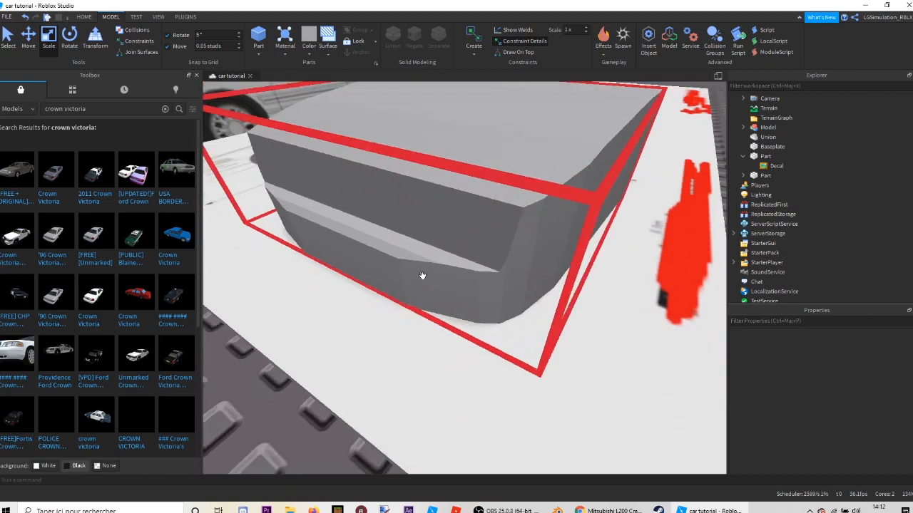
right_drag(422, 275, 426, 278)
key(s)
right_drag(542, 304, 530, 299)
key(d)
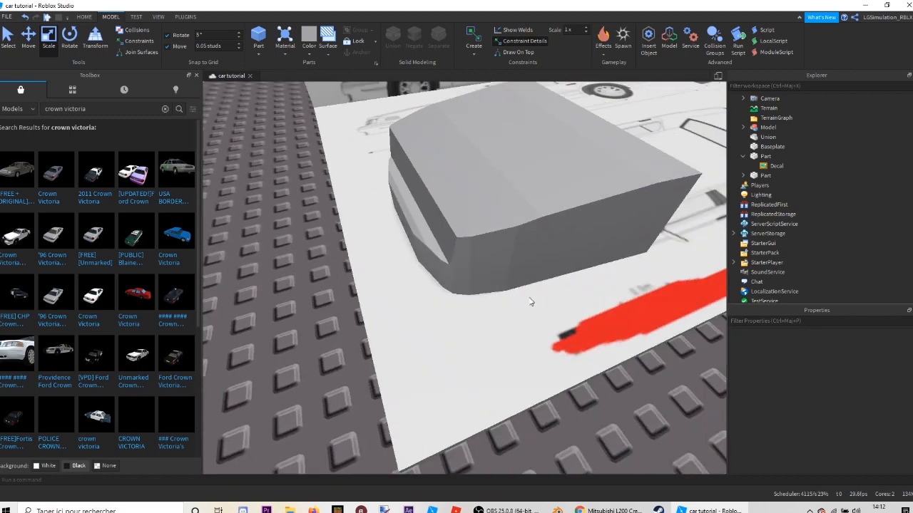
Nudge the hood union slightly rearward along the car's length to line it up with the top-view blueprint.
click(516, 252)
key(ctrl+2)
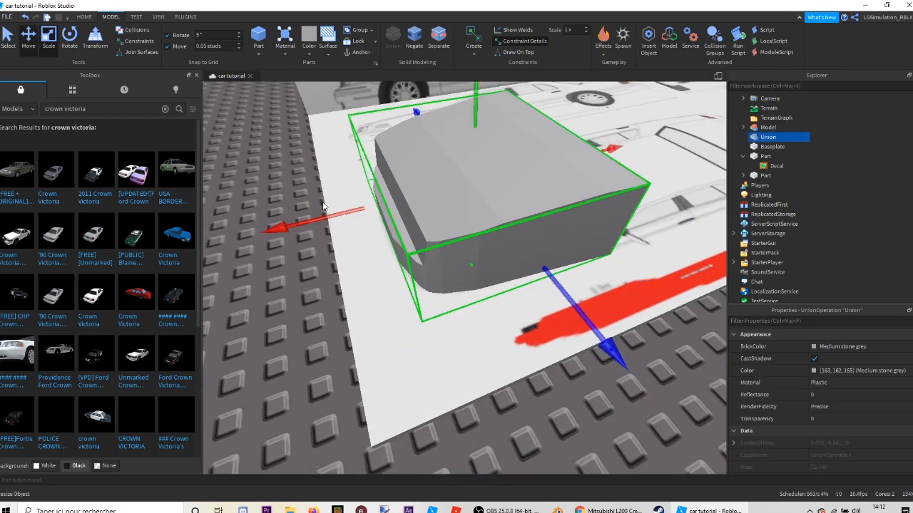
mouse_move(332, 219)
mouse_down()
mouse_move(373, 209)
mouse_move(332, 220)
mouse_up()
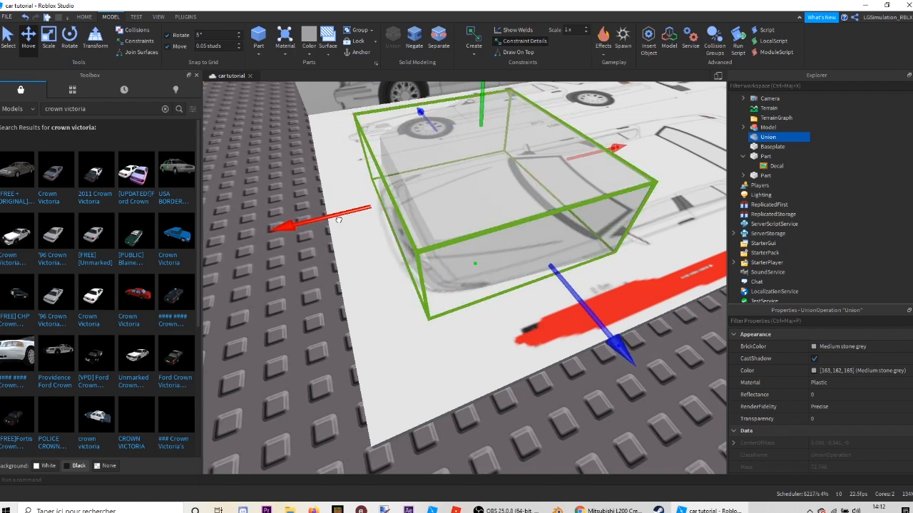
click(289, 156)
Examine the reference car's headlight, hood edge and front fender, comparing them with the carved hood block.
key(a)
right_drag(372, 191, 458, 279)
scroll(460, 277, up, 5)
scroll(460, 279, up, 2)
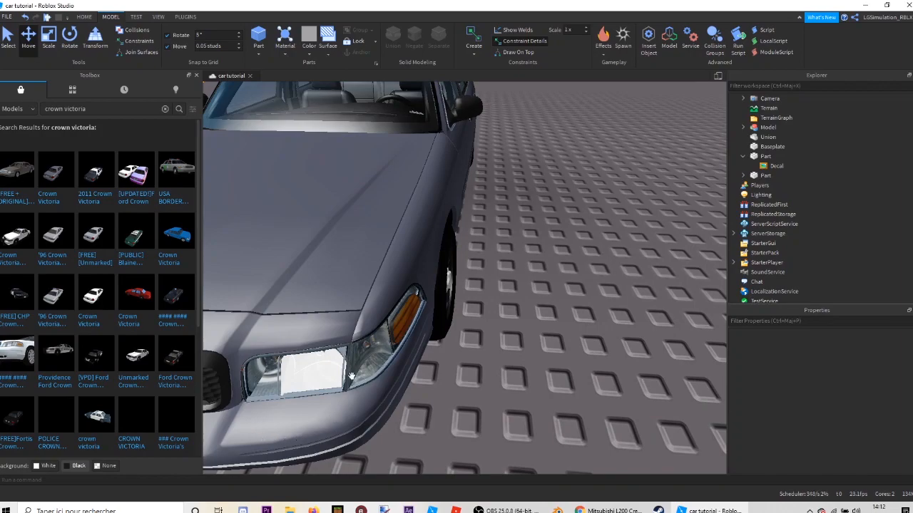
mouse_move(343, 266)
right_down()
mouse_move(345, 274)
mouse_move(344, 267)
right_up()
scroll(346, 270, up, 6)
scroll(344, 271, up, 3)
scroll(345, 267, down, 8)
scroll(344, 267, up, 6)
scroll(343, 267, down, 6)
scroll(344, 267, up, 8)
scroll(344, 267, down, 6)
scroll(345, 267, up, 5)
scroll(344, 267, down, 4)
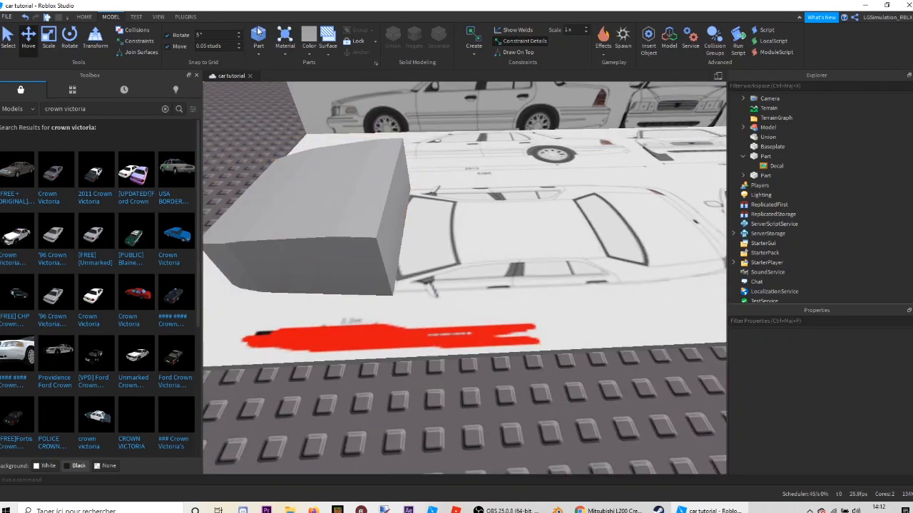
Insert a new block part and place it on the top-view blueprint just behind the hood union.
click(258, 33)
click(437, 269)
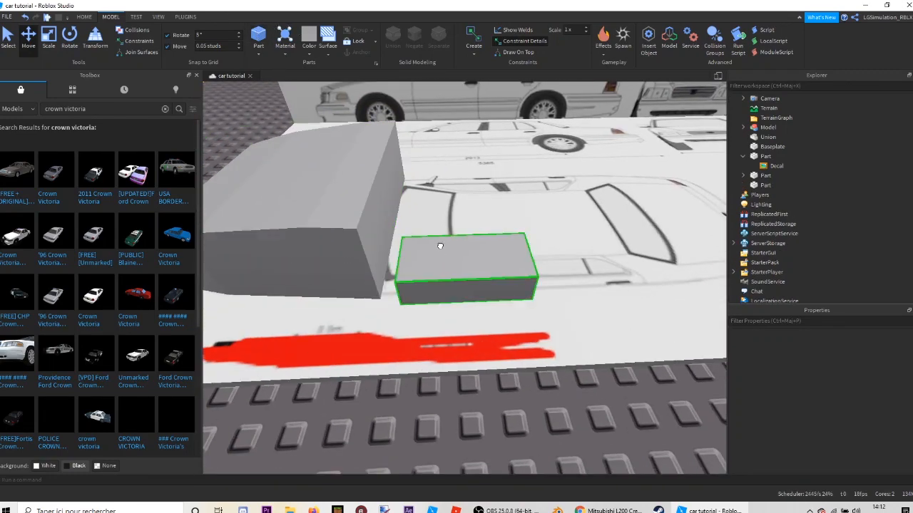
right_drag(440, 246, 440, 234)
drag(440, 234, 449, 387)
Resize the new block into a thin, upright side panel along the car's front door area.
key(ctrl+3)
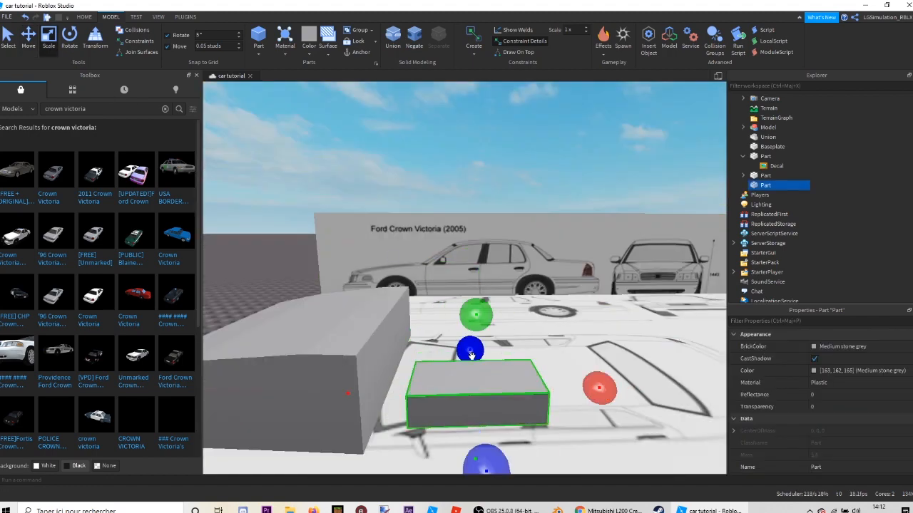
drag(471, 355, 478, 386)
drag(349, 411, 291, 418)
drag(466, 321, 438, 257)
drag(296, 391, 284, 392)
right_drag(442, 452, 443, 453)
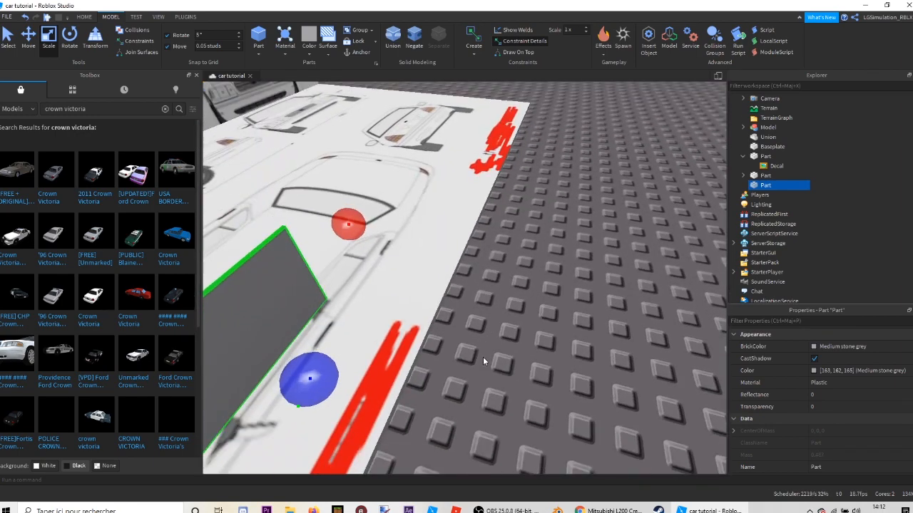
right_drag(488, 351, 490, 350)
drag(494, 284, 552, 279)
Move the side panel so it sits flush against the rear corner of the hood union.
click(29, 37)
right_drag(550, 283, 550, 284)
drag(401, 319, 420, 320)
click(471, 373)
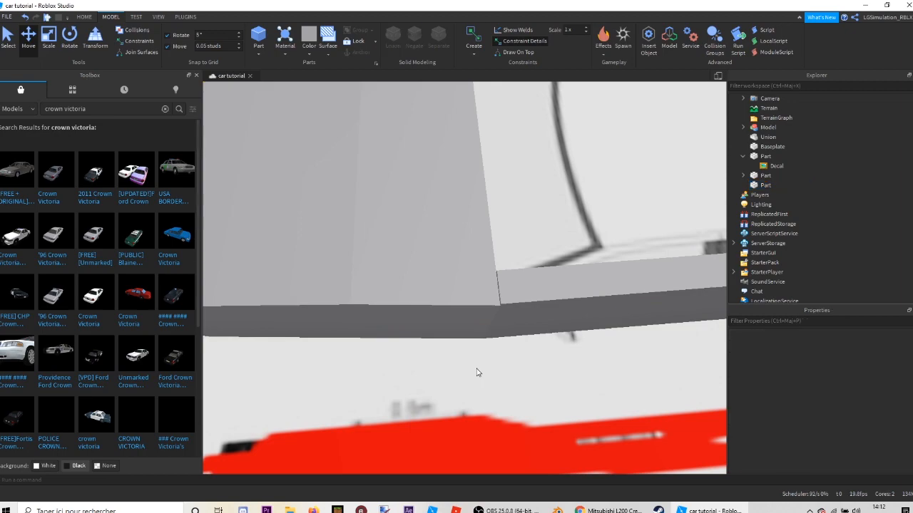
Match the side panel's height to the upper edge of the hood union.
right_drag(478, 373, 351, 330)
click(459, 274)
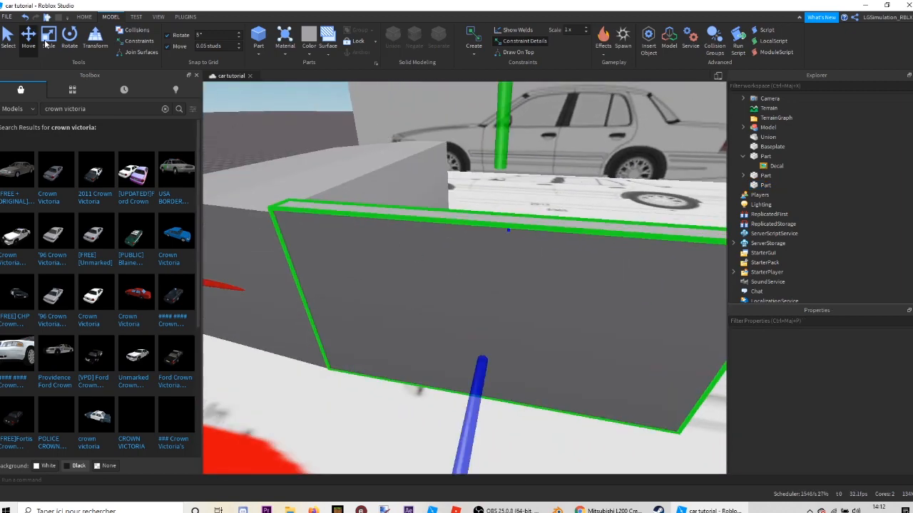
click(48, 37)
key(f)
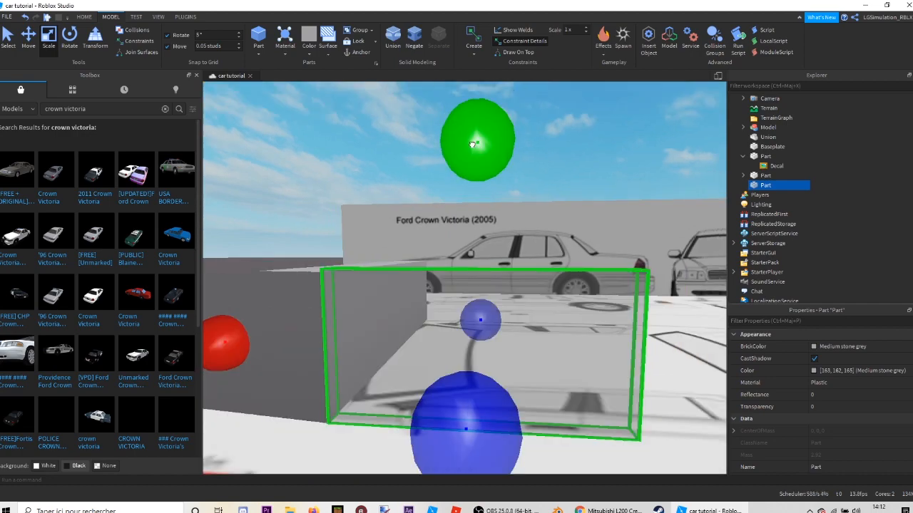
click(353, 129)
right_drag(353, 129, 353, 130)
scroll(440, 359, down, 2)
Duplicate the side panel and move the copy in front of the side-view blueprint.
click(439, 359)
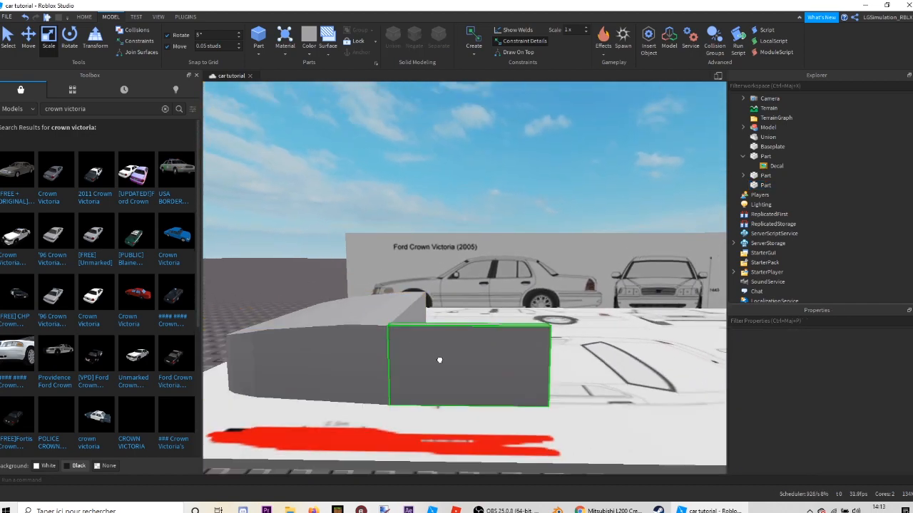
key(ctrl+d)
drag(435, 350, 381, 281)
right_drag(457, 291, 380, 281)
drag(381, 281, 383, 282)
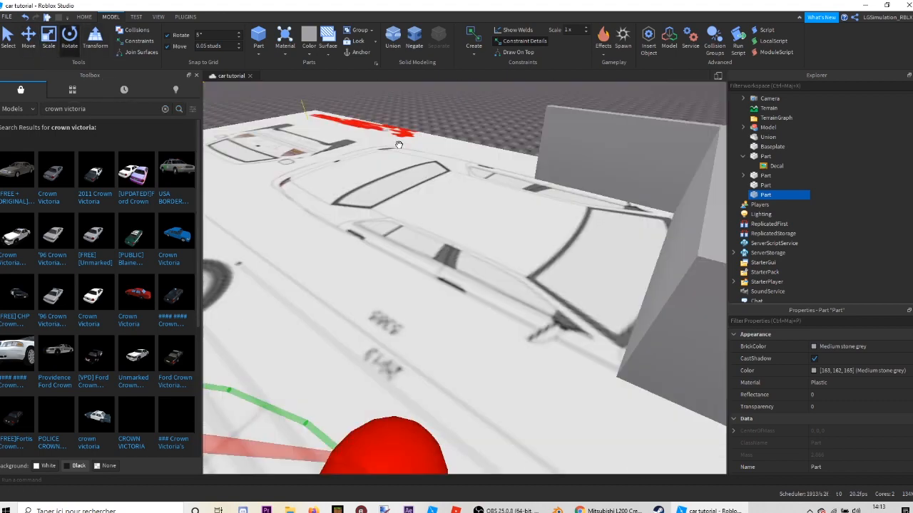
Shrink the copied panel's height and length symmetrically into a small block.
key(ctrl+4)
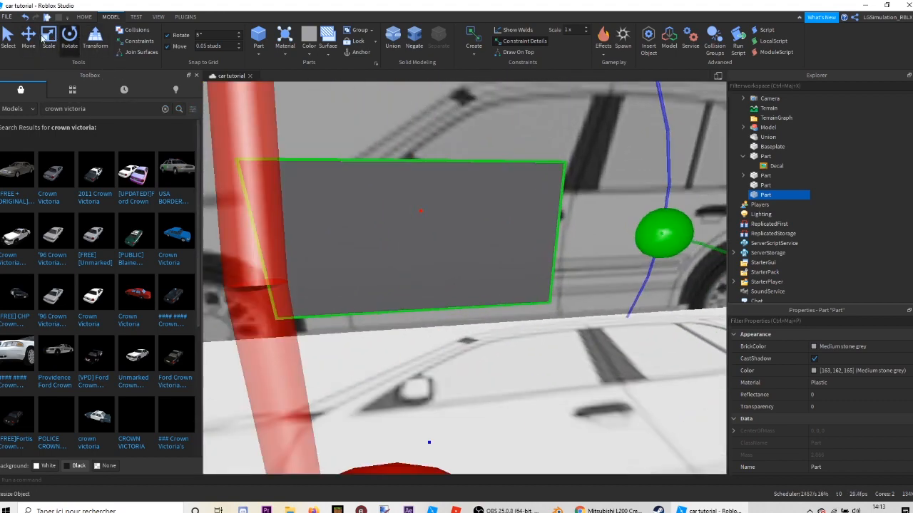
key(ctrl+3)
ctrl+drag(425, 390, 413, 341)
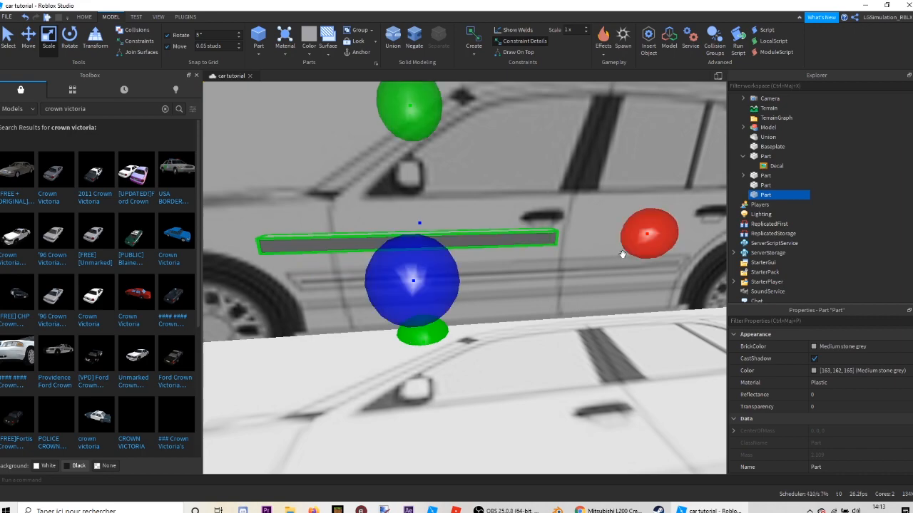
ctrl+drag(622, 254, 508, 248)
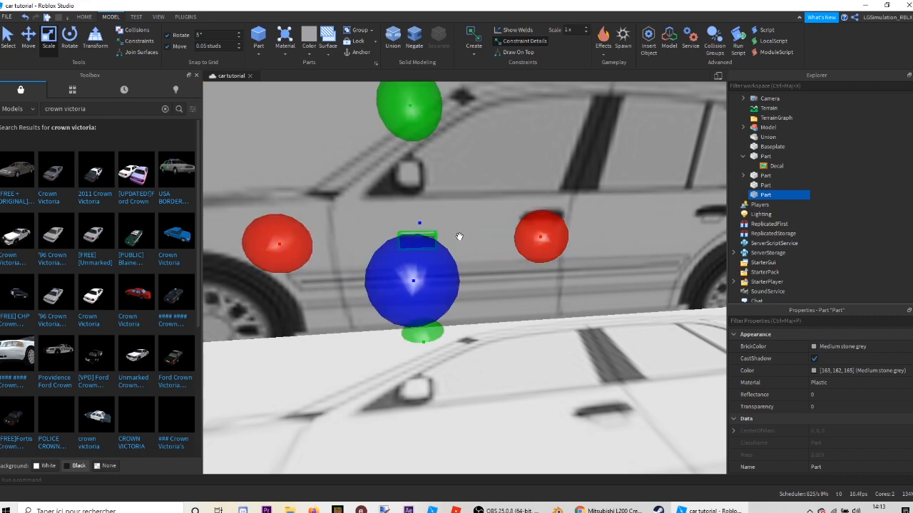
Tilt the small block to the windshield slope and move it near the windshield base on the side-view blueprint.
click(70, 37)
drag(408, 115, 263, 131)
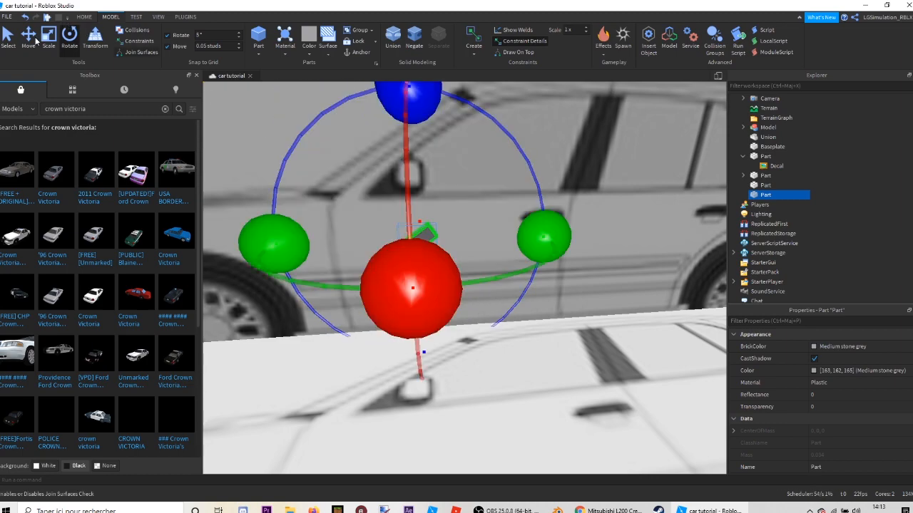
click(28, 41)
drag(499, 237, 447, 238)
drag(352, 151, 345, 93)
drag(507, 181, 499, 181)
click(69, 39)
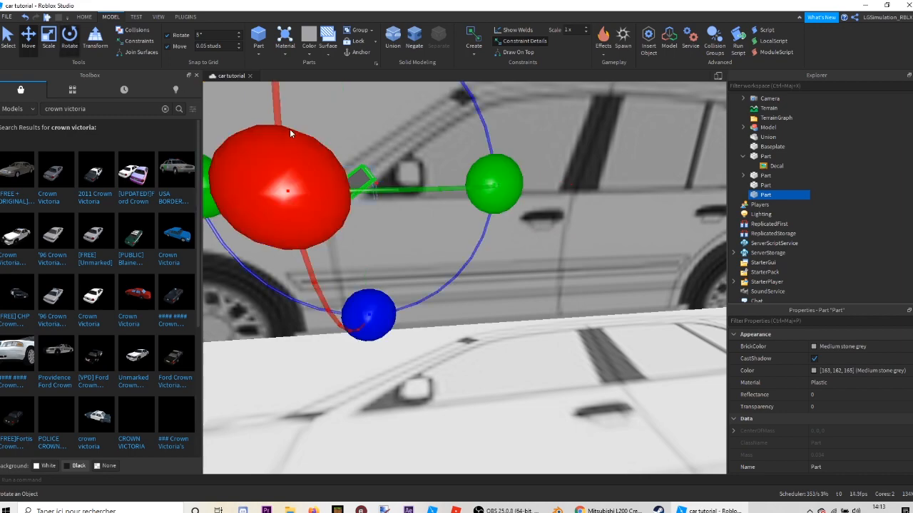
drag(379, 328, 287, 253)
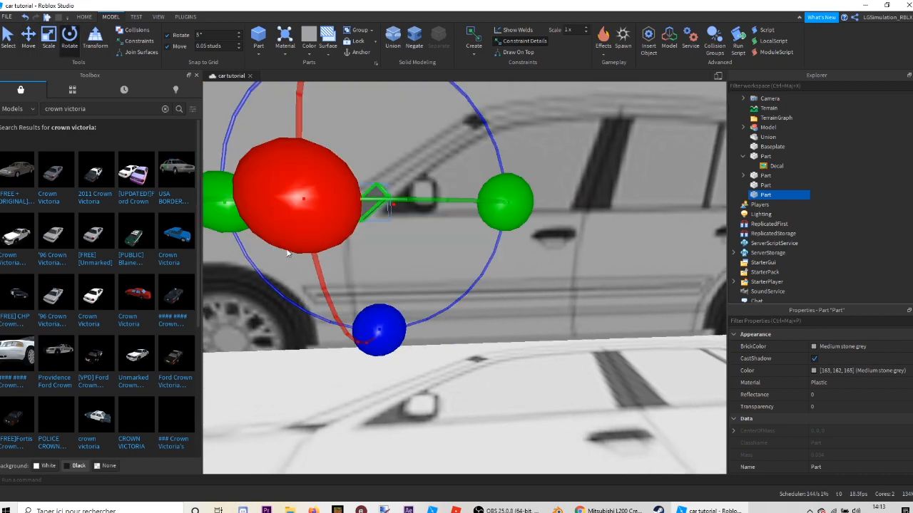
Stretch the tilted block along the windshield pillar up to the roof and fine-tune its angle to the blueprint.
click(47, 42)
scroll(537, 118, down, 2)
drag(504, 121, 539, 117)
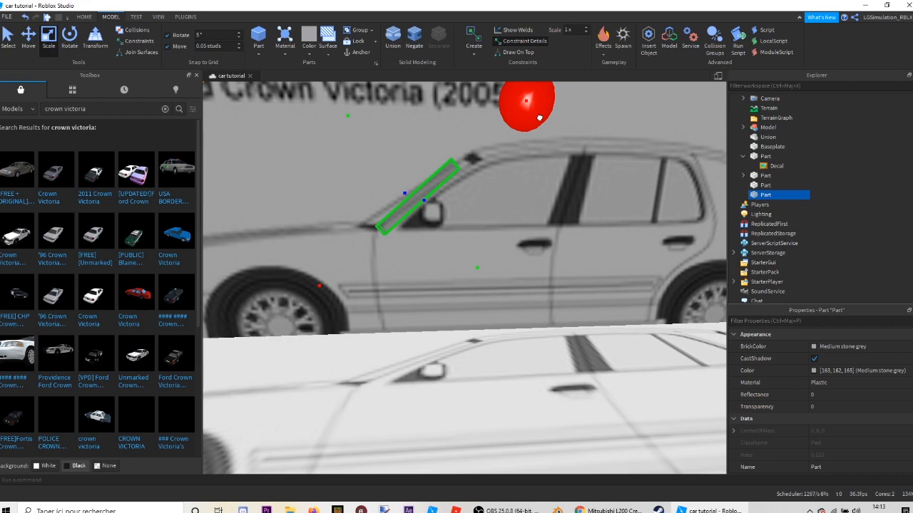
drag(539, 117, 535, 122)
click(69, 36)
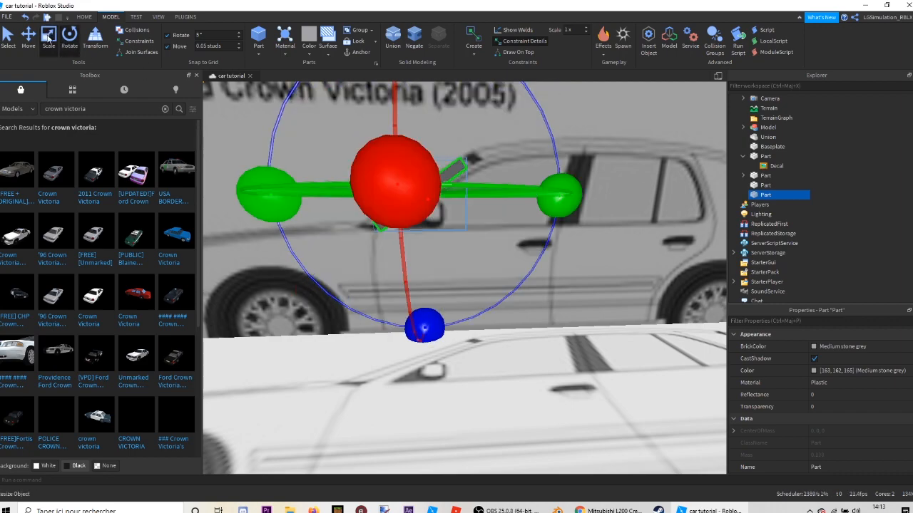
key(ctrl+2)
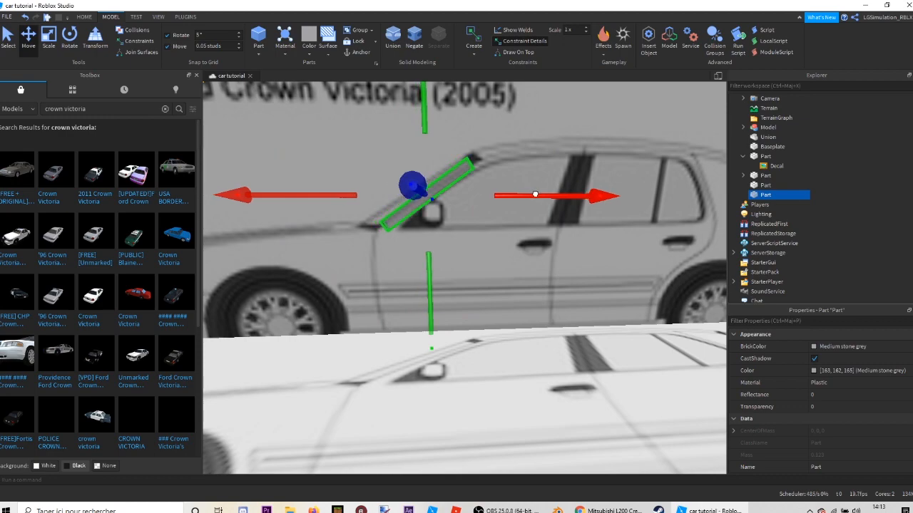
click(47, 36)
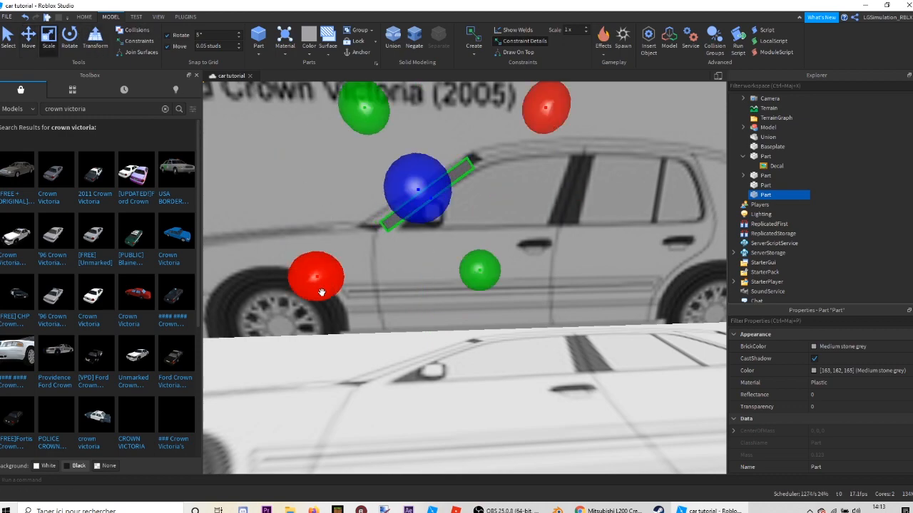
Duplicate the windshield pillar block and shorten the copy to a small segment at the pillar's upper end.
key(ctrl+d)
drag(321, 293, 407, 236)
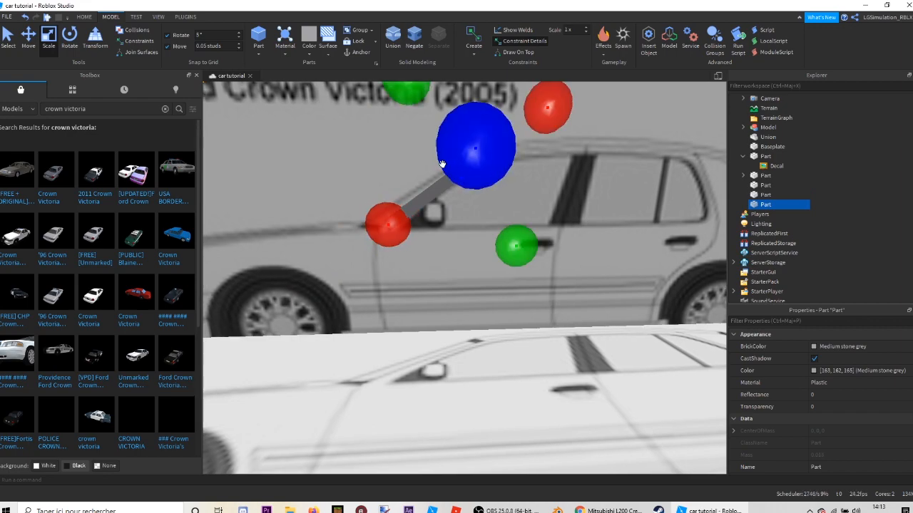
right_drag(442, 163, 449, 168)
scroll(448, 168, up, 4)
scroll(448, 168, down, 5)
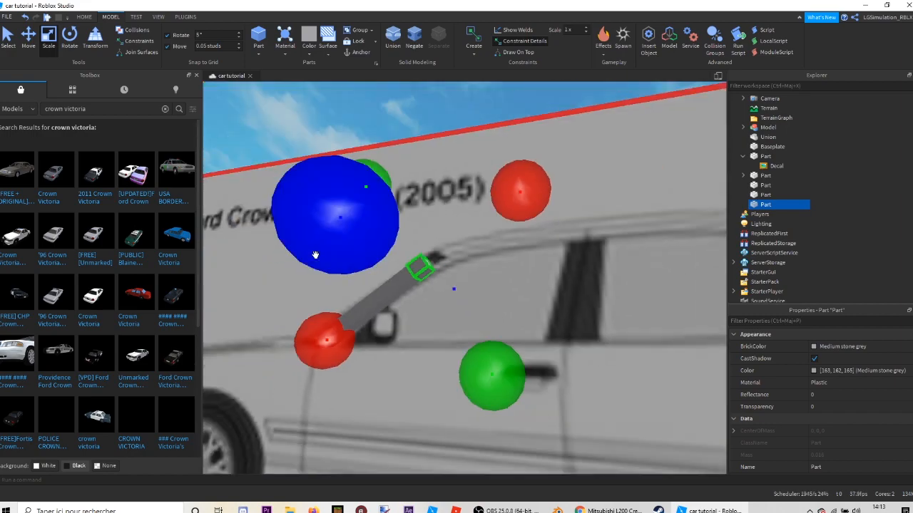
Search the plugin library for "archimedes" and view the details of Archimedes Two (v2.4).
click(186, 18)
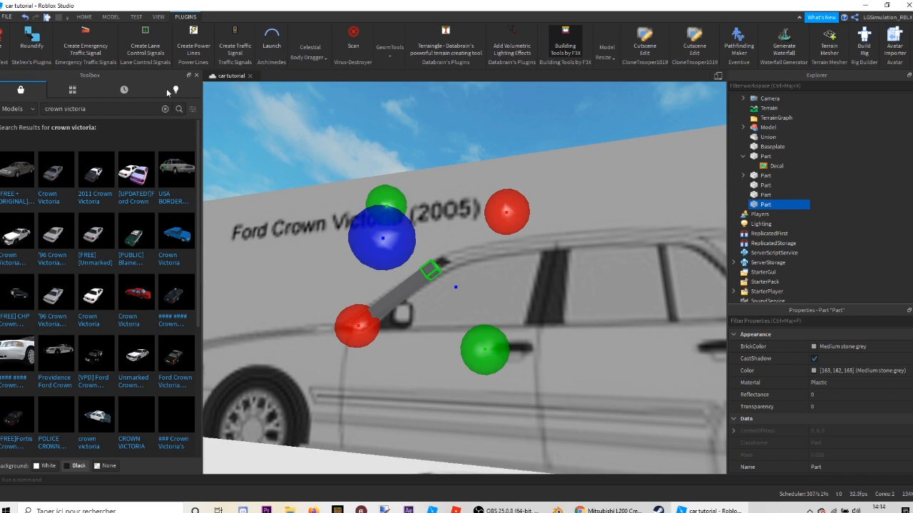
click(25, 108)
click(13, 169)
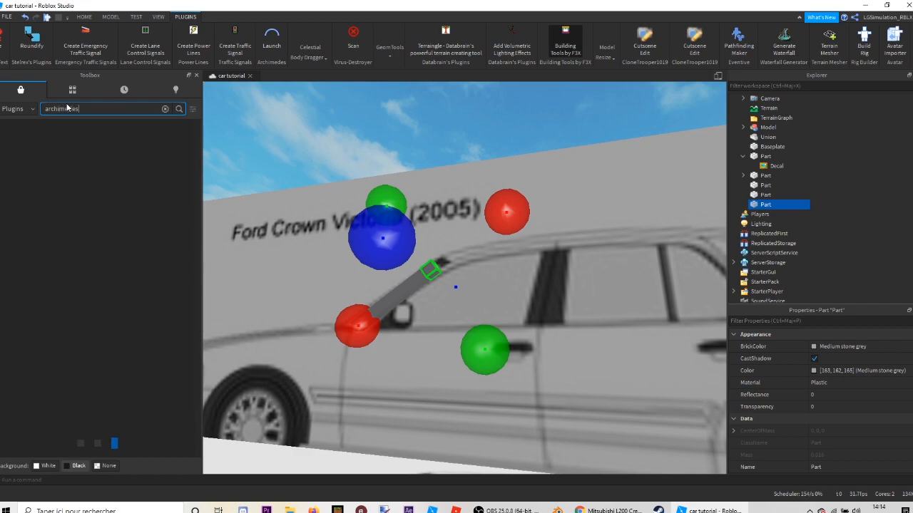
key(Return)
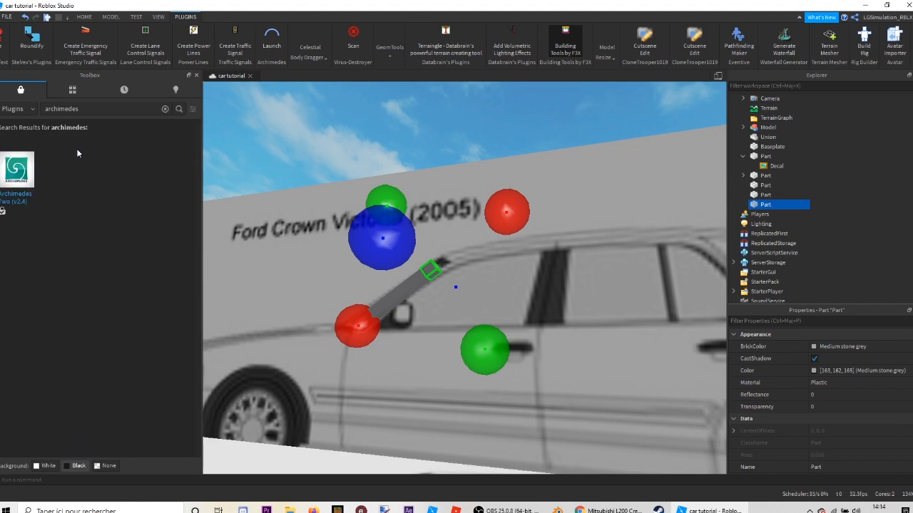
click(11, 206)
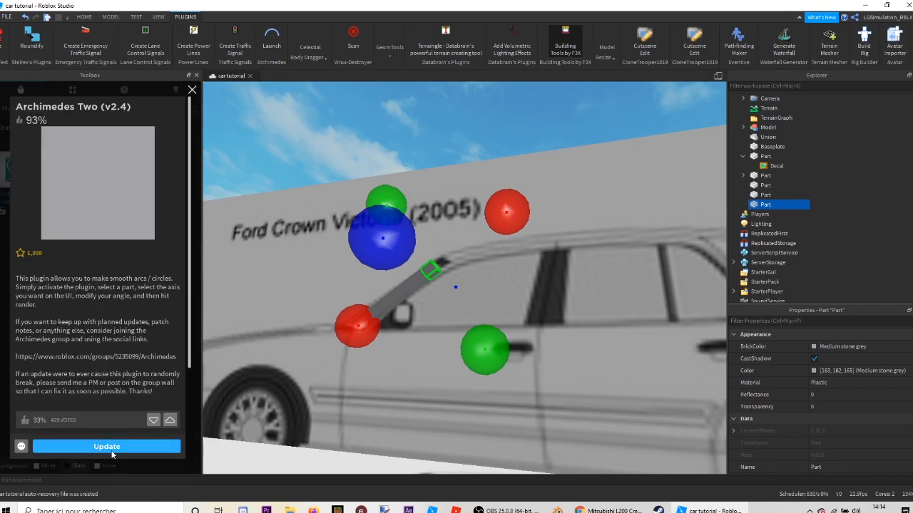
click(192, 90)
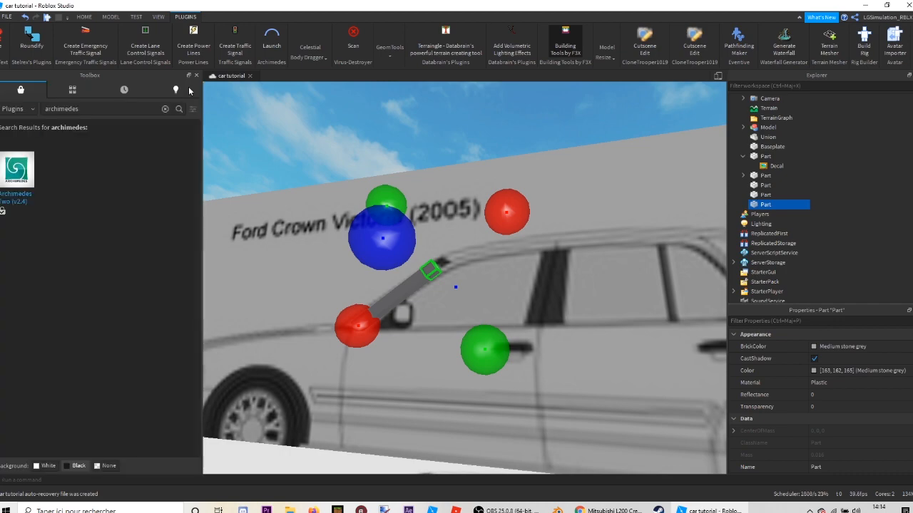
Launch Archimedes on the small segment at the pillar's upper end and configure a flipped, inverted z-axis arc with angle 10.
scroll(341, 169, up, 2)
scroll(340, 169, up, 3)
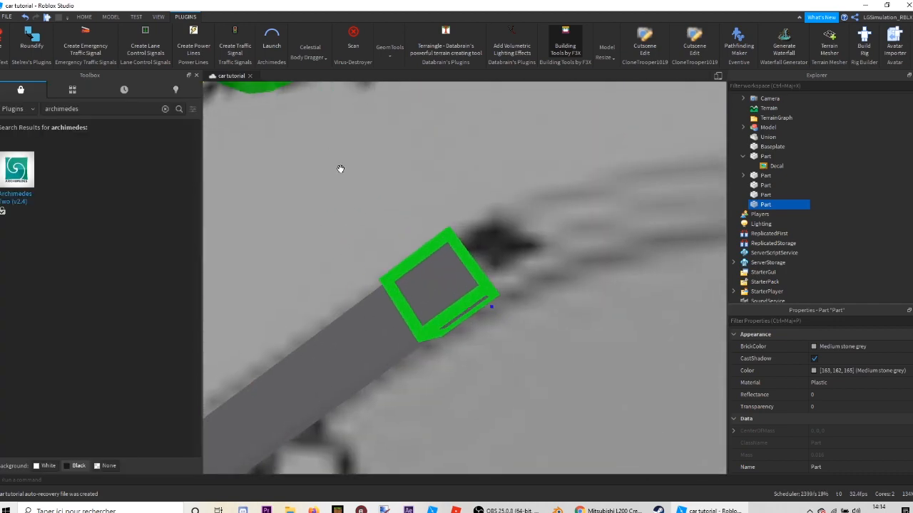
scroll(340, 169, down, 2)
mouse_move(340, 169)
right_down()
mouse_move(346, 175)
mouse_move(331, 155)
right_up()
scroll(332, 155, down, 2)
scroll(331, 155, up, 3)
scroll(331, 155, down, 4)
scroll(331, 154, up, 1)
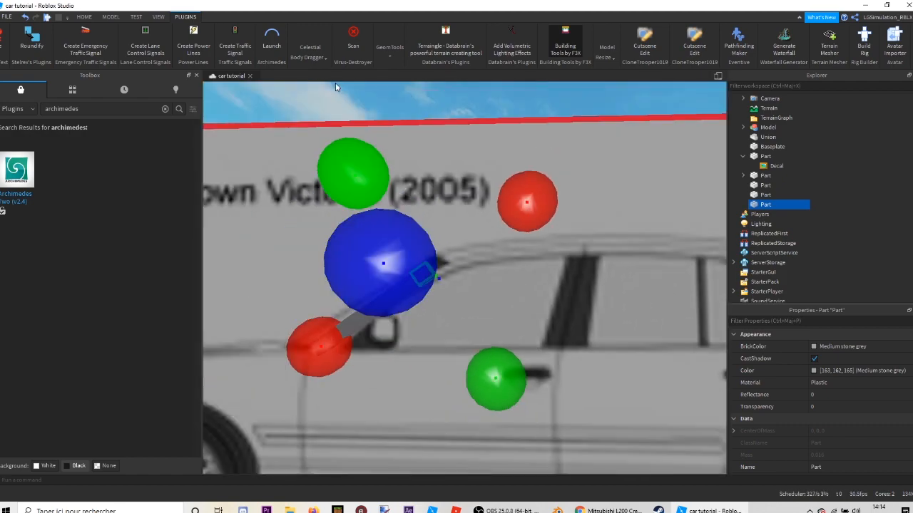
click(271, 39)
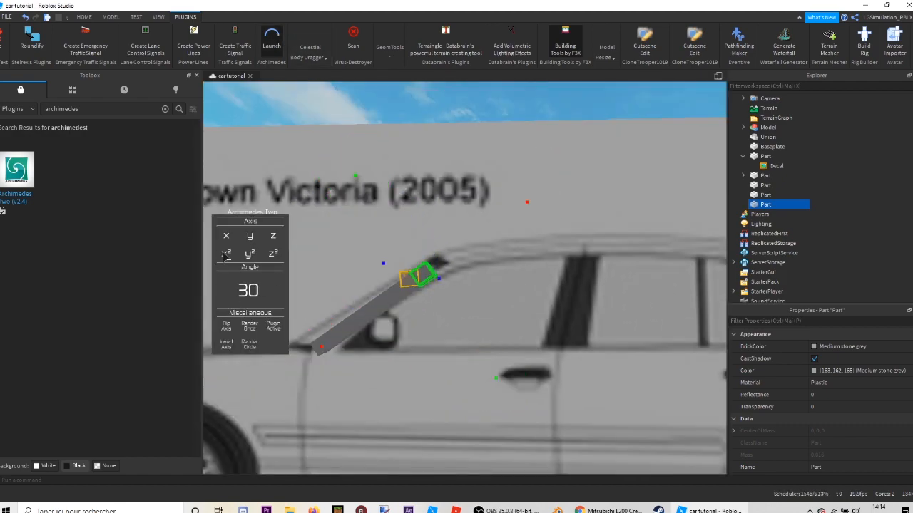
click(274, 237)
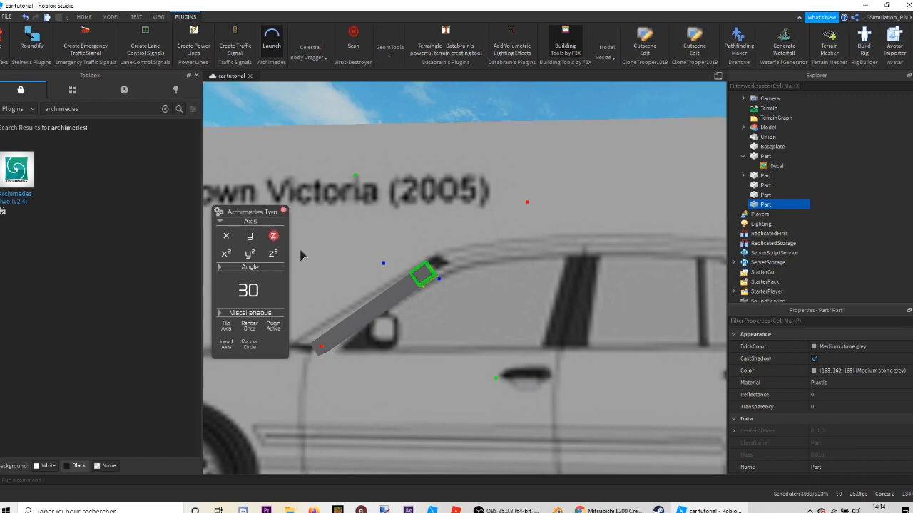
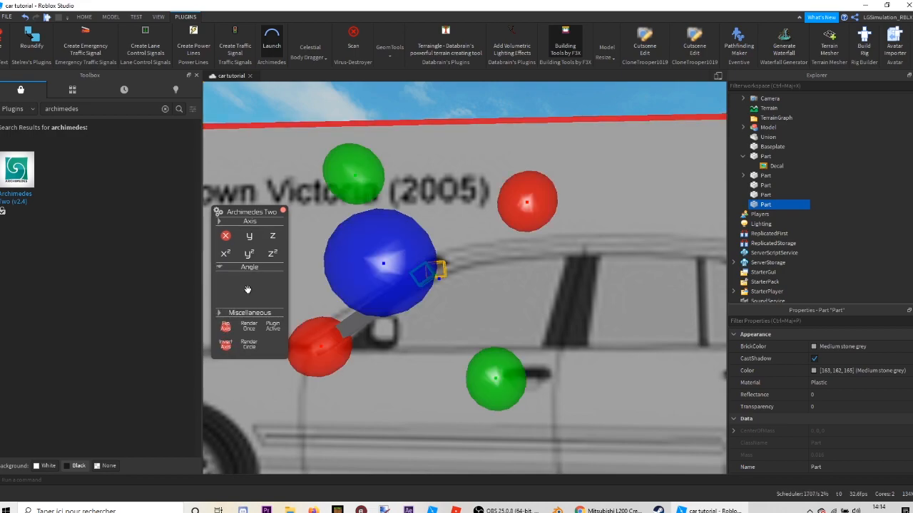
click(249, 291)
key(Return)
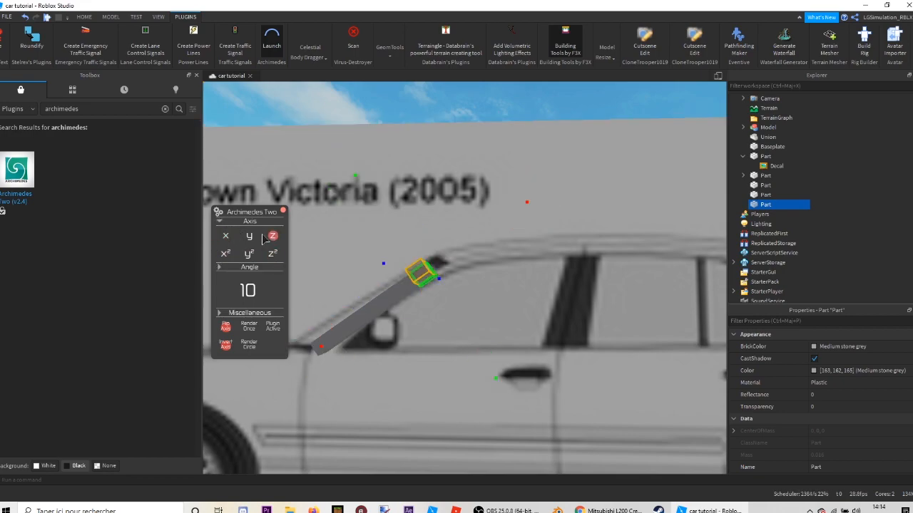
Try the x², y² and x axes for the Archimedes arc, turn off axis flipping and settle on the x axis.
click(225, 254)
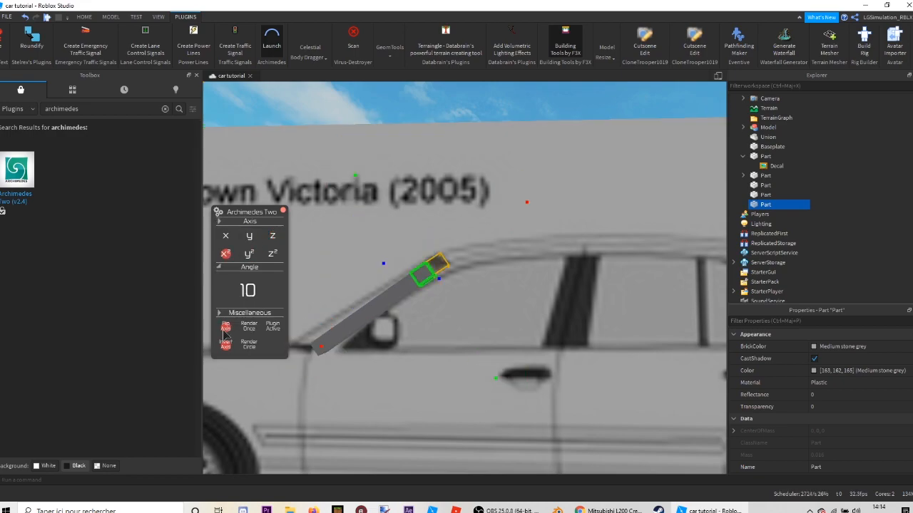
click(241, 292)
click(249, 255)
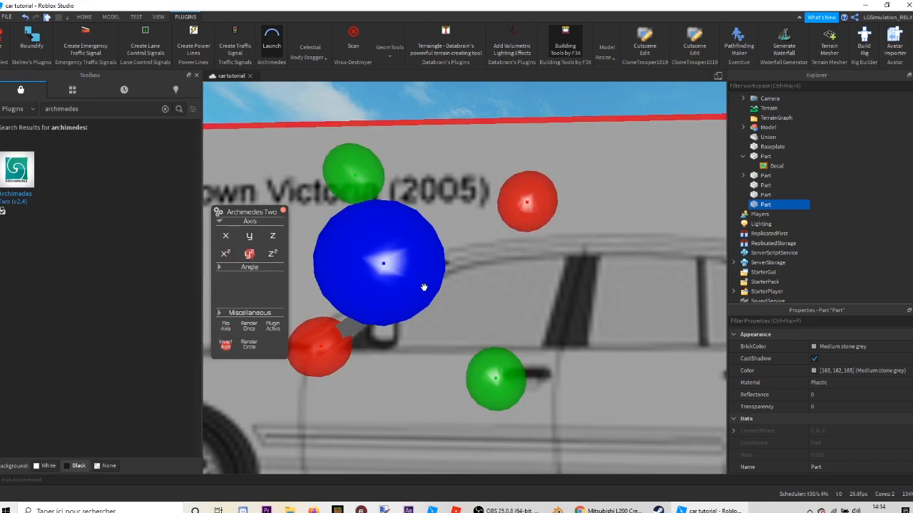
right_drag(424, 286, 424, 288)
scroll(423, 288, up, 3)
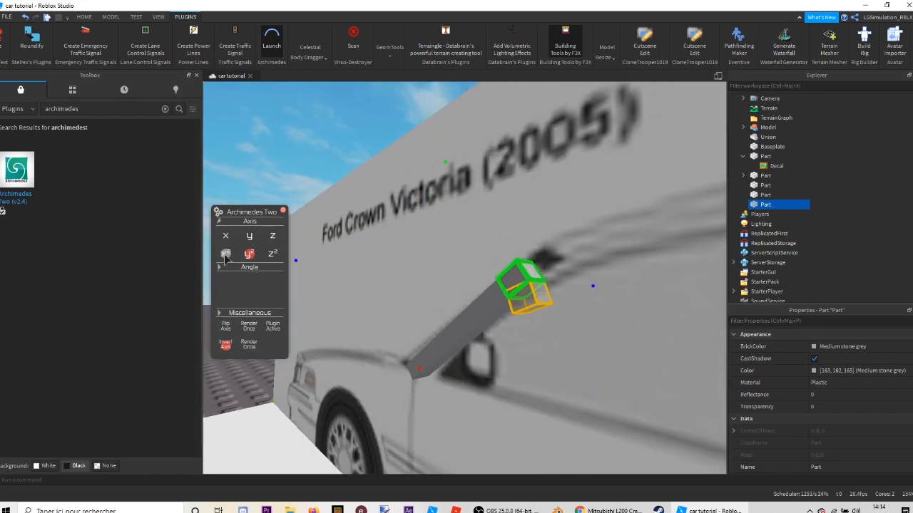
click(226, 254)
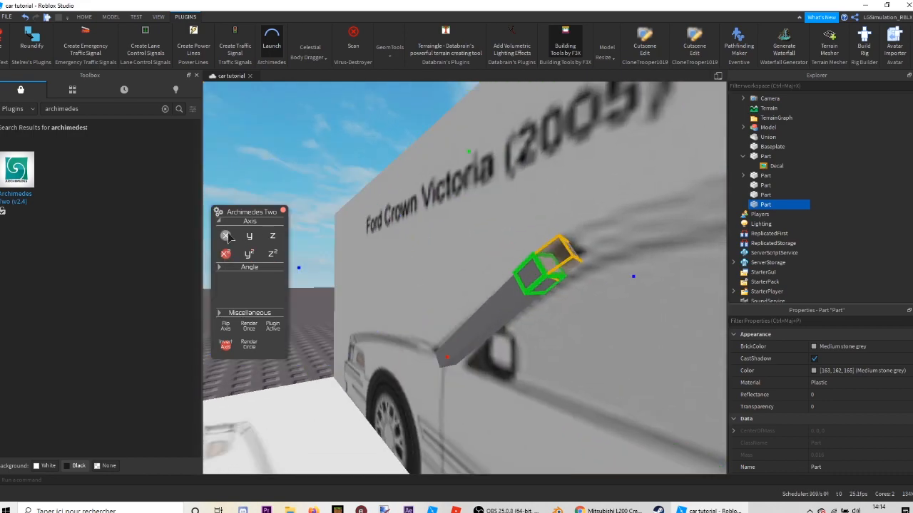
click(225, 236)
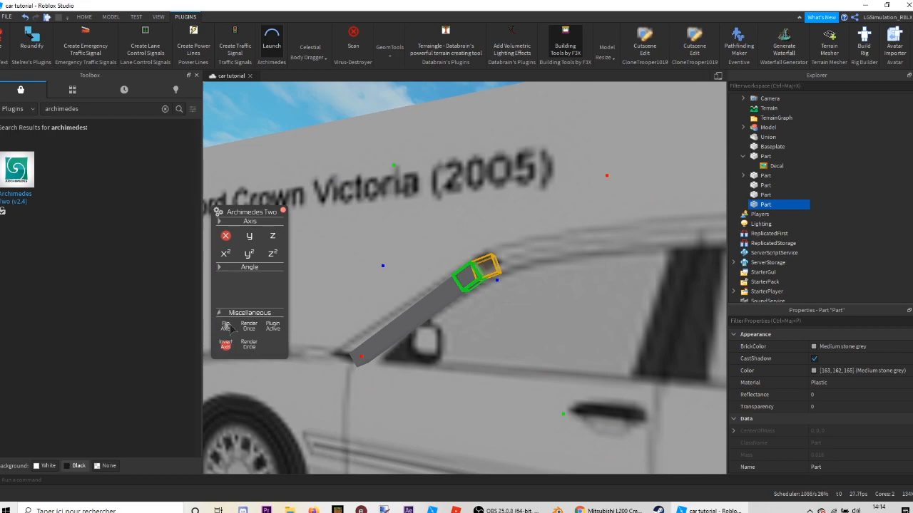
Turn off axis inversion for the x-axis arc, adjust its direction toward the roof and set the angle to 10.
click(224, 346)
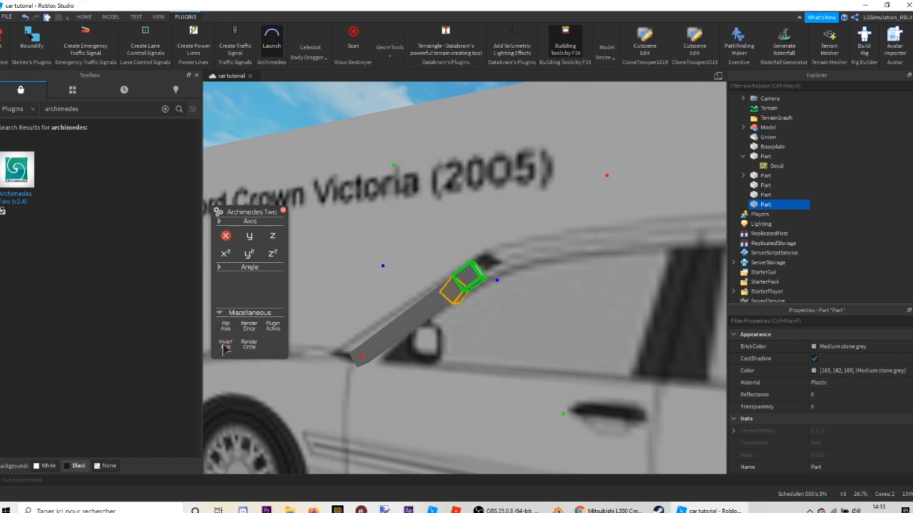
click(224, 346)
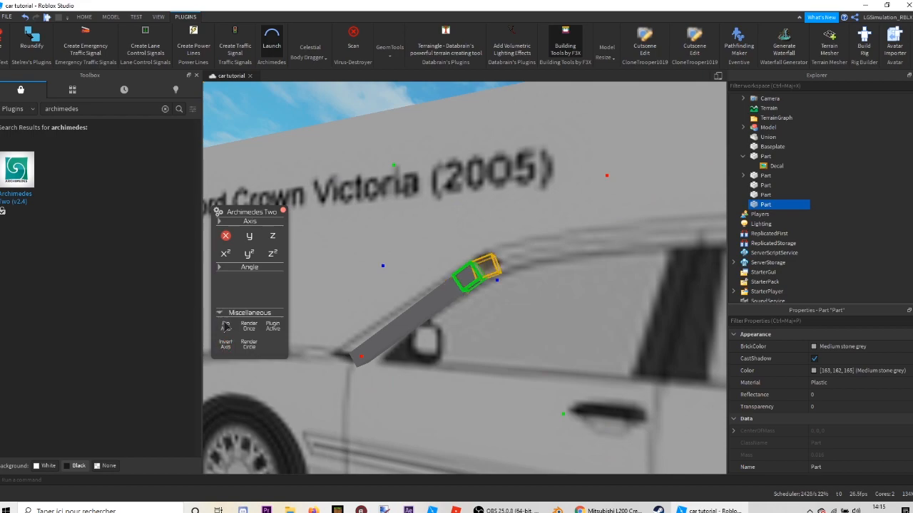
click(227, 322)
key(Return)
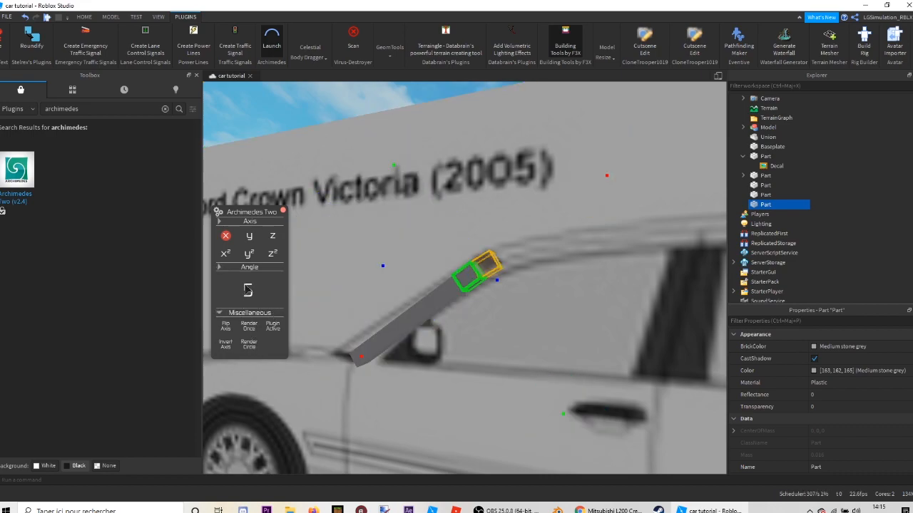
click(246, 293)
text(10)
key(Return)
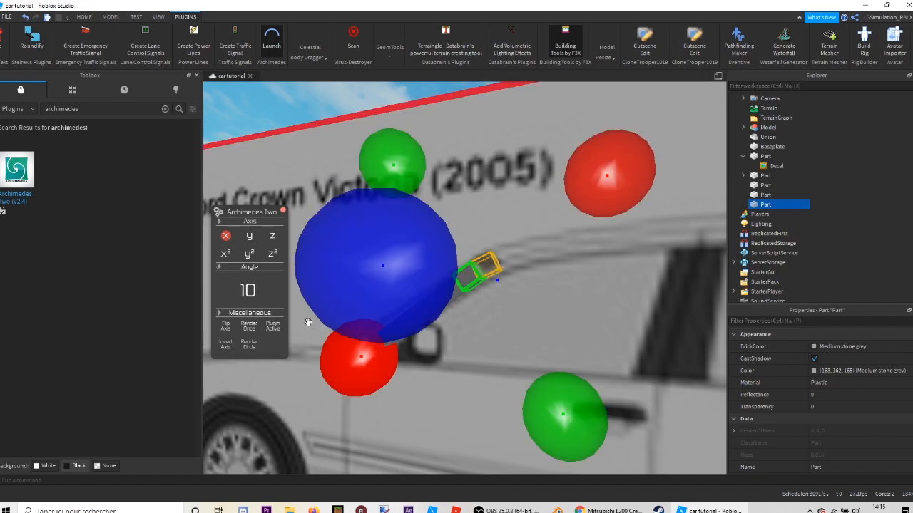
Shorten the small segment slightly from its lower end at the top of the windshield pillar.
key(a)
right_drag(495, 326, 495, 322)
scroll(495, 322, down, 2)
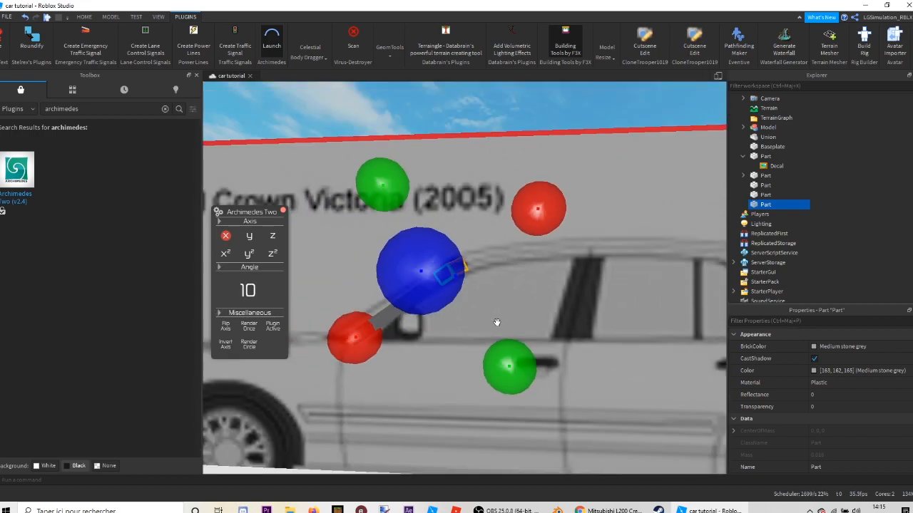
scroll(401, 274, up, 2)
right_drag(308, 366, 307, 366)
key(d)
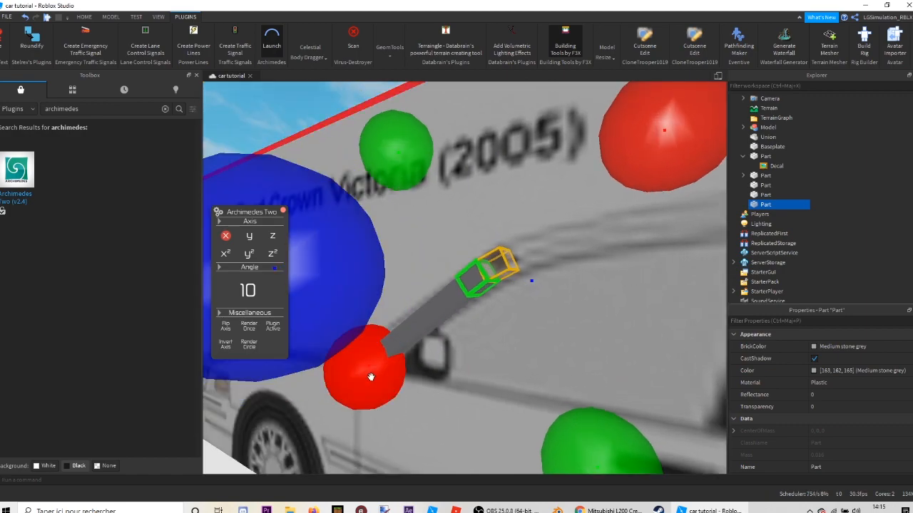
drag(370, 377, 377, 378)
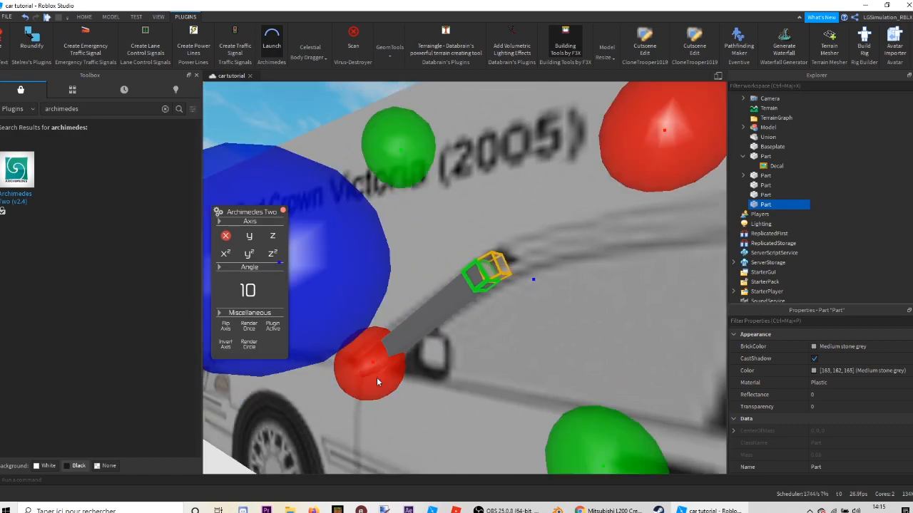
right_drag(377, 378, 377, 378)
key(a)
scroll(377, 377, down, 3)
scroll(383, 318, up, 4)
right_drag(359, 261, 361, 261)
scroll(361, 261, down, 3)
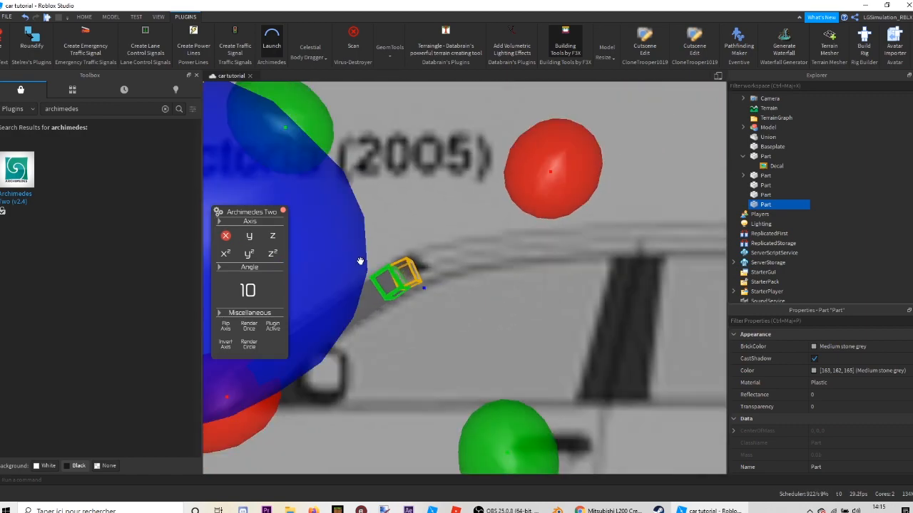
Render five successive arc segments from the pillar's upper end toward the roof with Render Once, and close Archimedes.
click(272, 327)
click(273, 326)
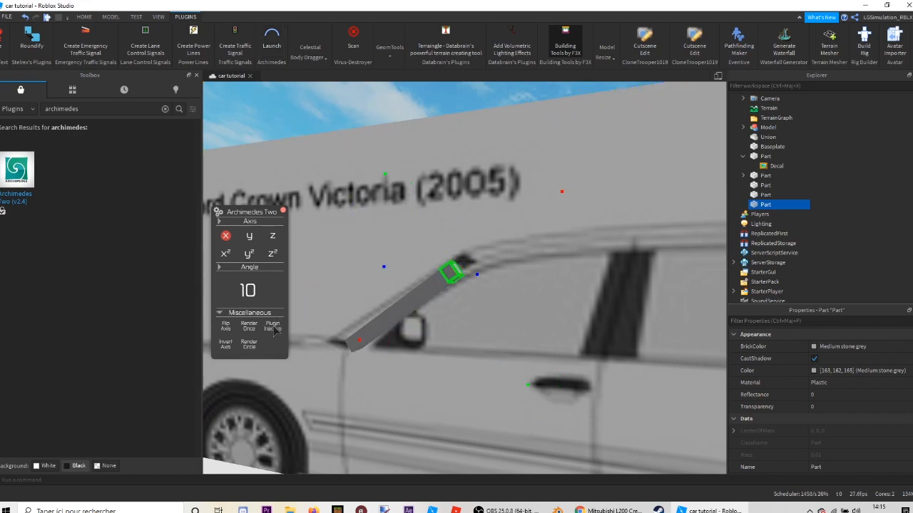
click(273, 328)
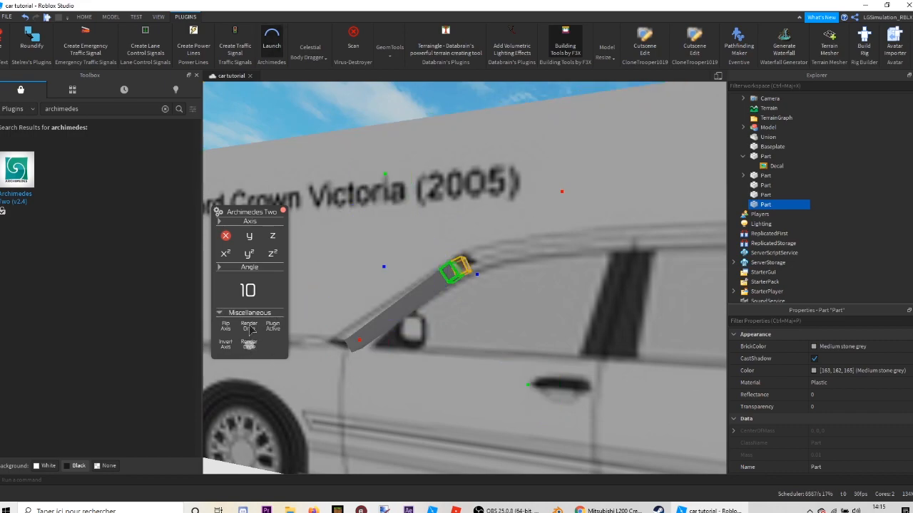
click(249, 327)
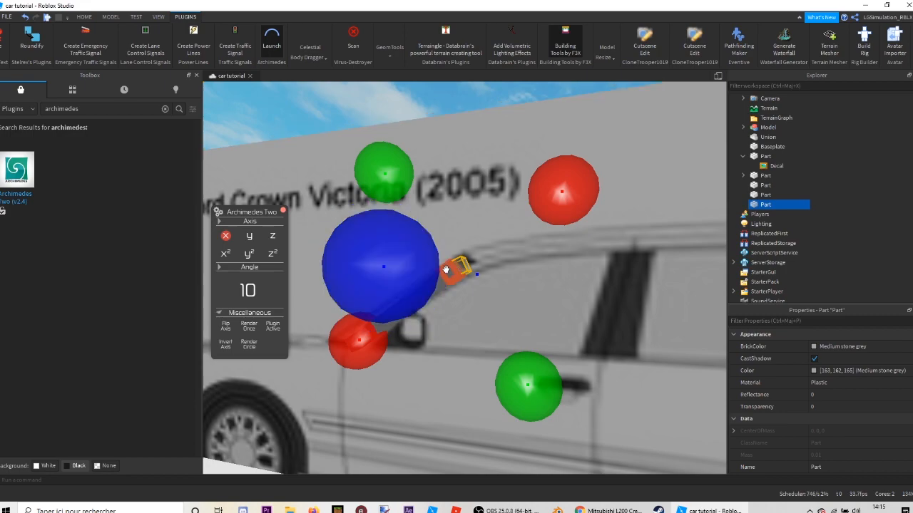
click(248, 327)
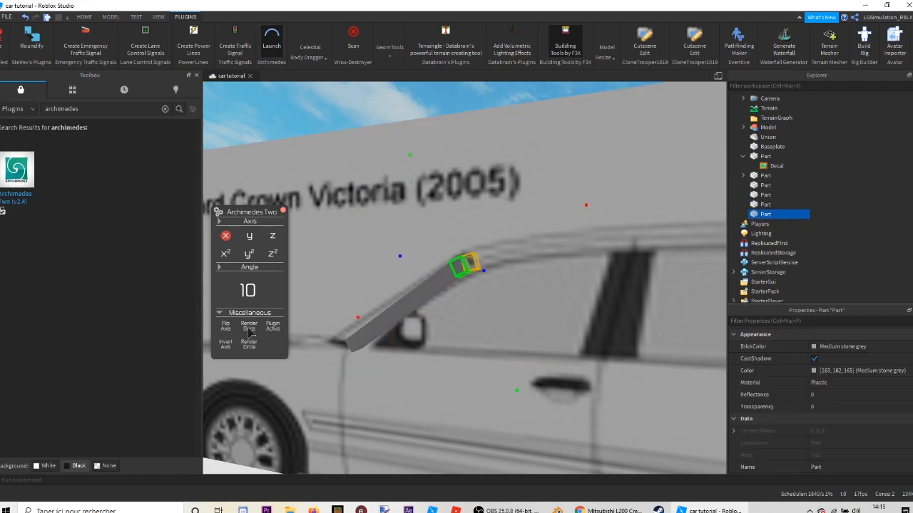
click(249, 327)
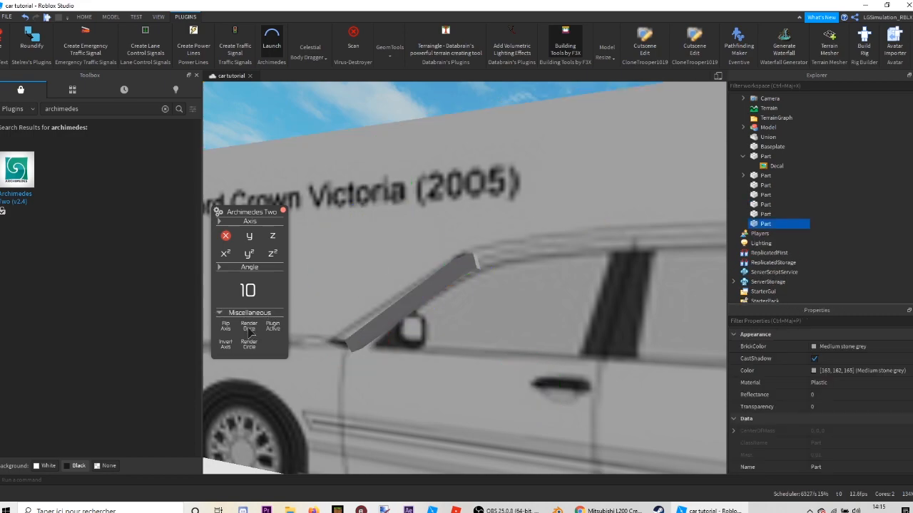
click(249, 328)
click(249, 328)
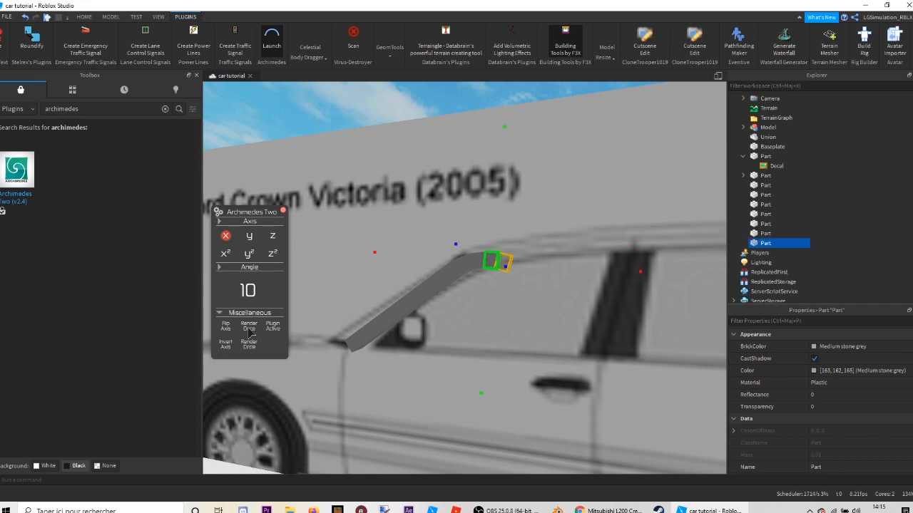
click(284, 212)
key(ctrl+2)
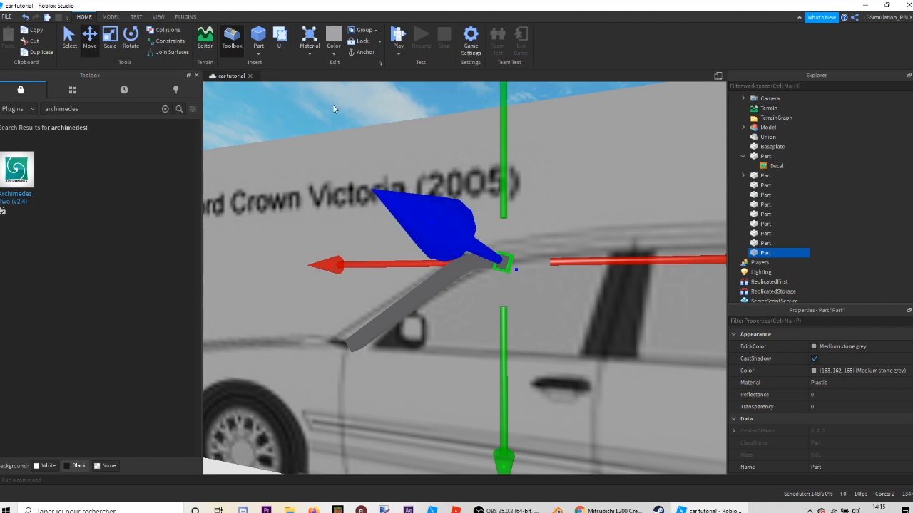
Delete the last two arc segments at the roof end of the curve.
click(578, 355)
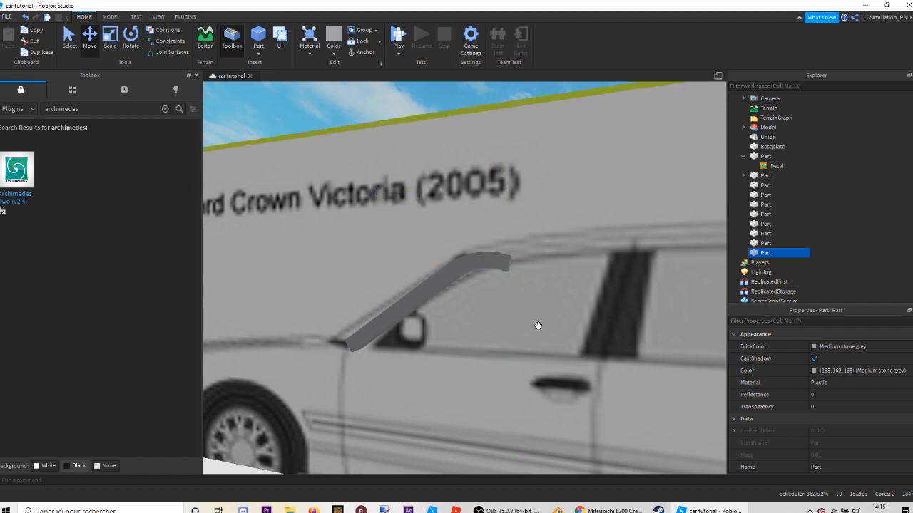
click(511, 269)
click(505, 262)
key(Delete)
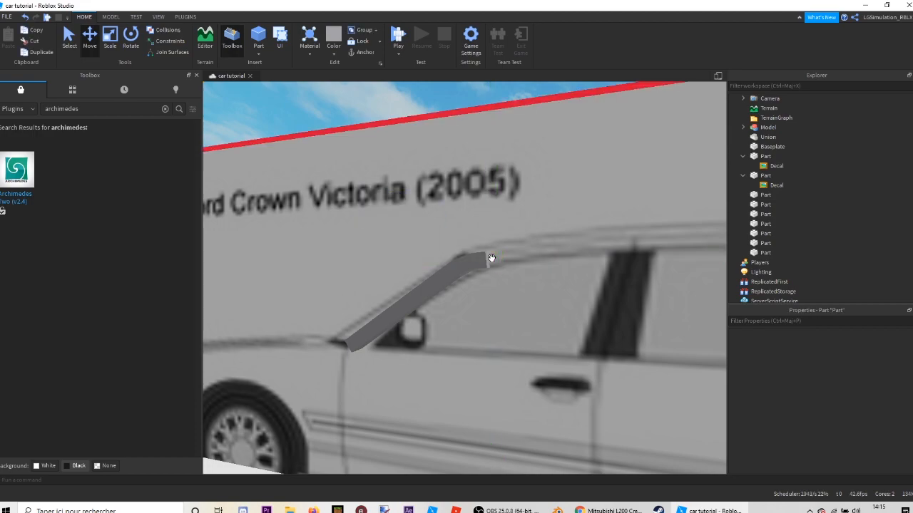
click(492, 260)
key(Delete)
Duplicate the long windshield pillar block and rotate the copy until it lies horizontal.
click(432, 291)
right_drag(432, 291, 432, 291)
key(s)
key(w)
key(d)
scroll(493, 266, up, 5)
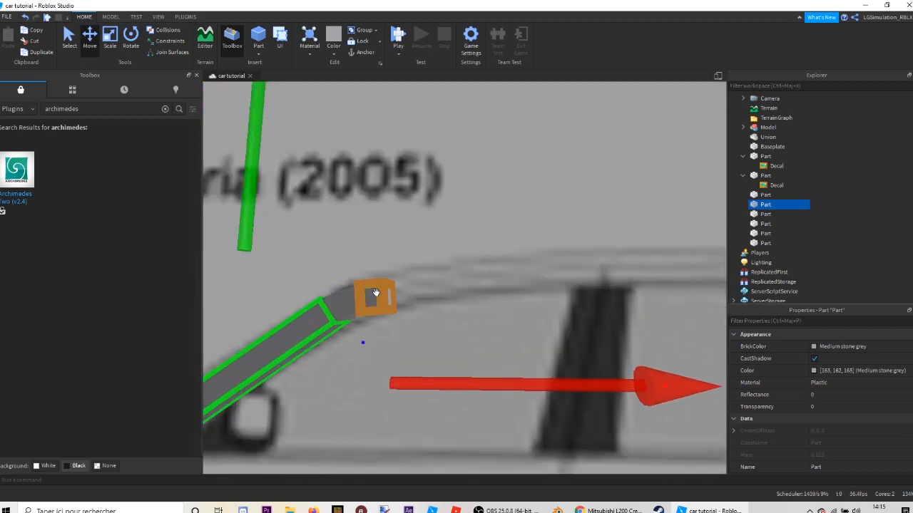
scroll(376, 292, down, 5)
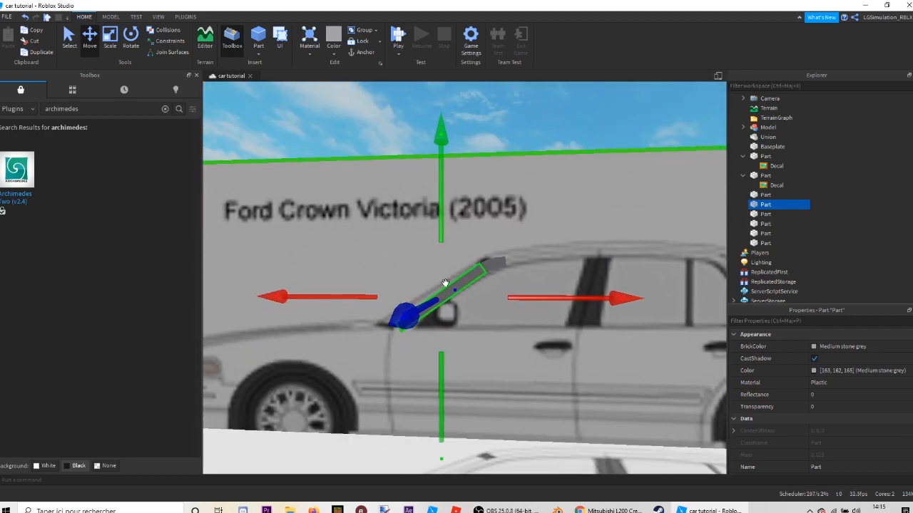
key(ctrl+d)
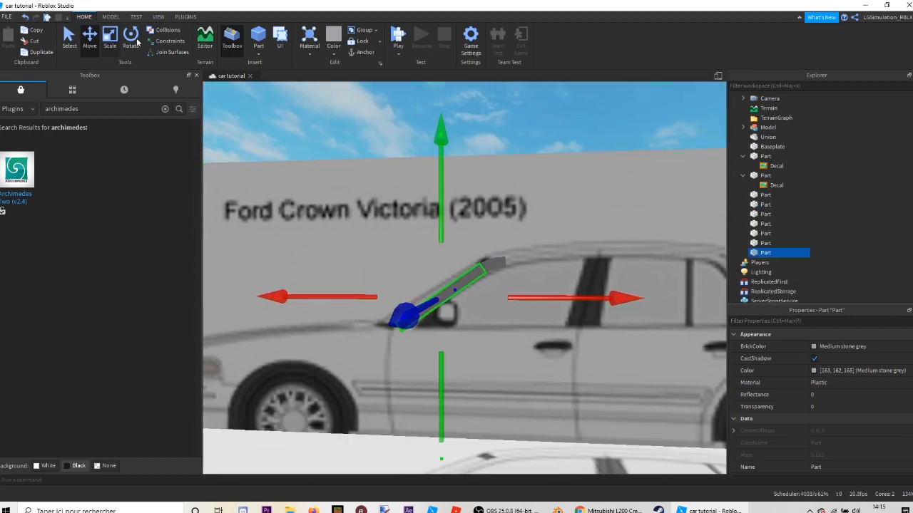
click(131, 38)
drag(451, 157, 530, 184)
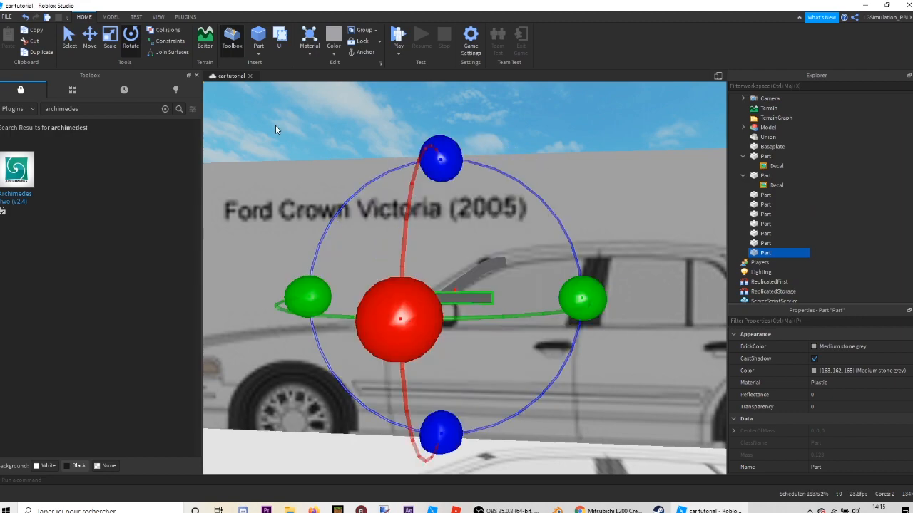
Move the horizontal block up to the roofline so it continues from the end of the curved segments above the front door.
click(89, 44)
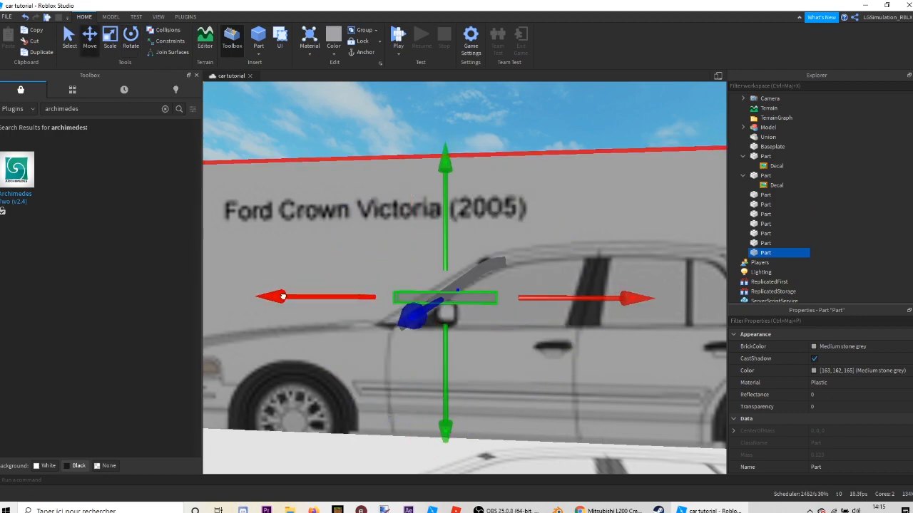
drag(335, 287, 425, 284)
drag(534, 212, 516, 176)
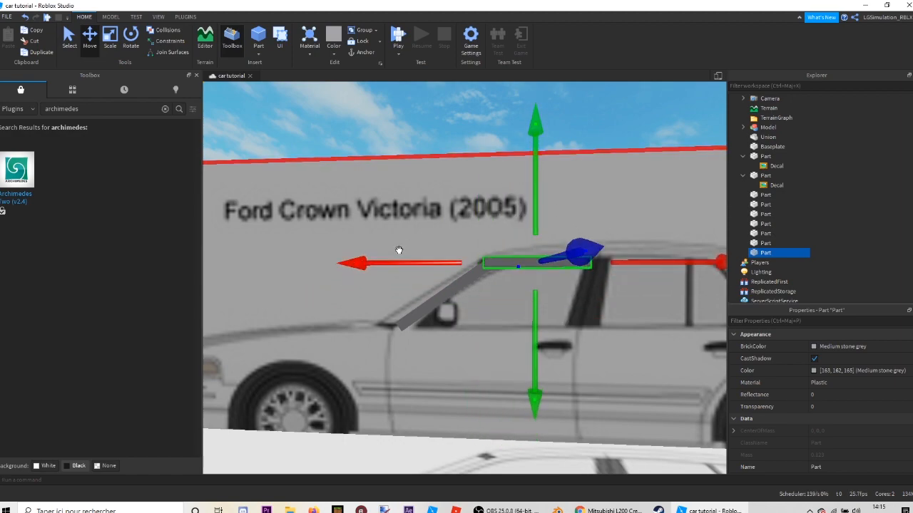
drag(400, 251, 421, 253)
click(408, 136)
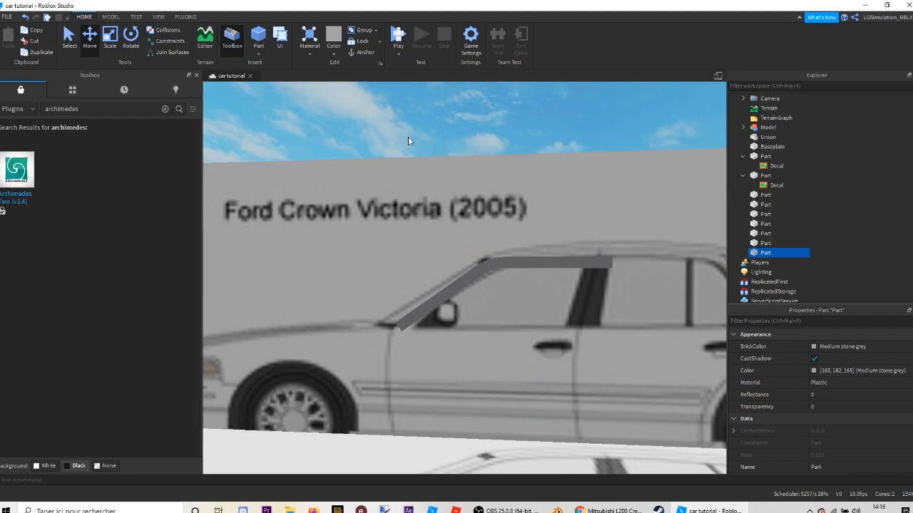
scroll(408, 136, down, 3)
right_click(408, 136)
click(284, 156)
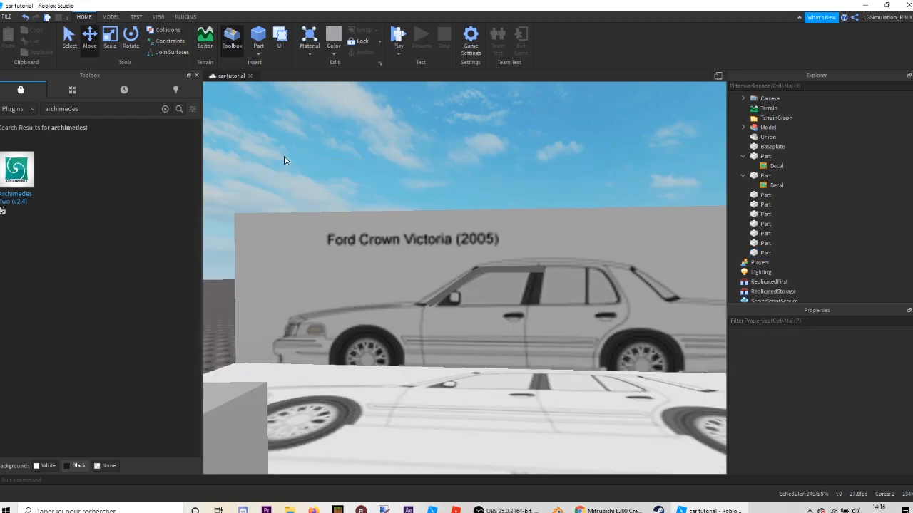
Examine the pillar and roof outline against the side blueprint, and the whole car body on the blueprint plates.
key(w)
right_drag(284, 155, 289, 152)
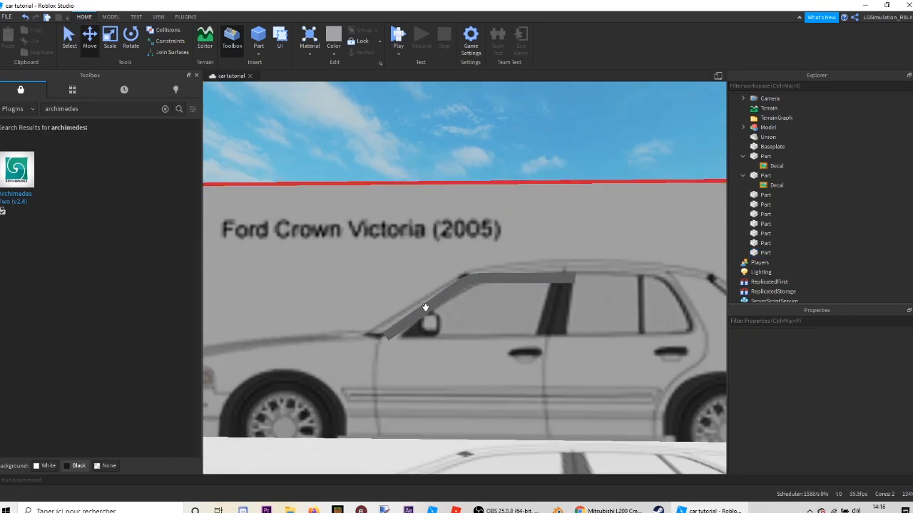
right_drag(373, 289, 373, 289)
scroll(374, 294, down, 3)
scroll(373, 290, up, 5)
scroll(373, 241, down, 7)
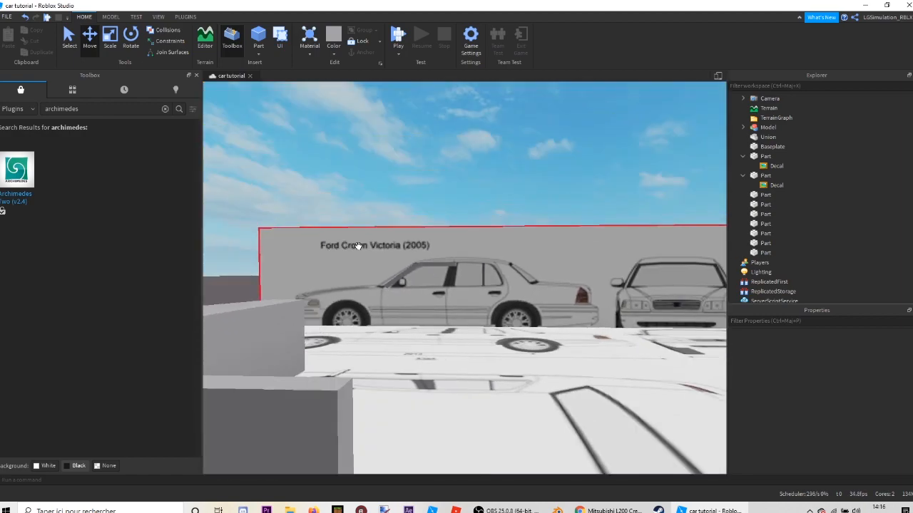
scroll(358, 245, up, 3)
scroll(357, 242, down, 5)
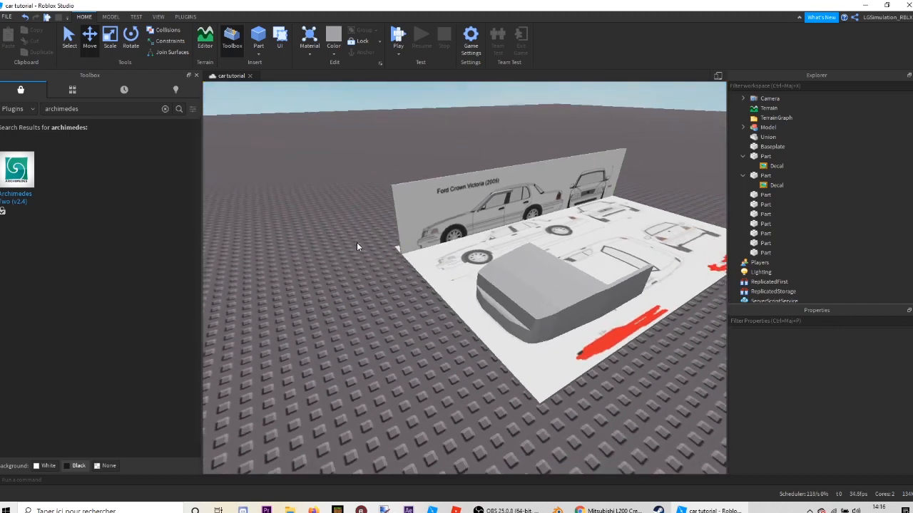
scroll(356, 243, down, 2)
right_drag(314, 237, 381, 224)
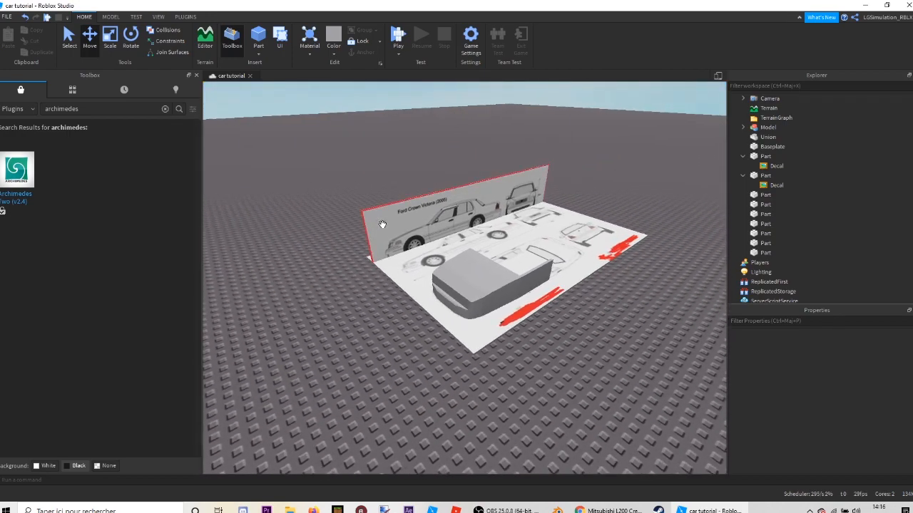
right_drag(415, 251, 414, 247)
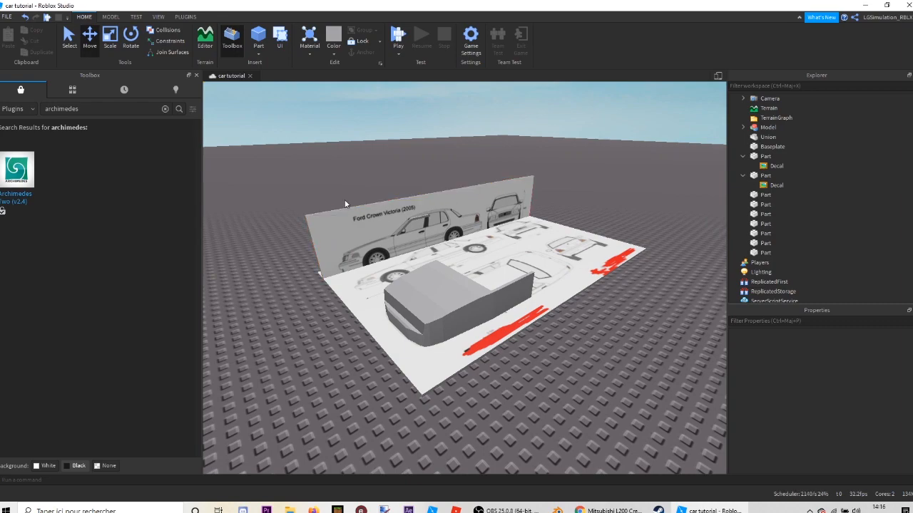
scroll(336, 198, down, 3)
scroll(335, 198, up, 2)
scroll(336, 200, down, 5)
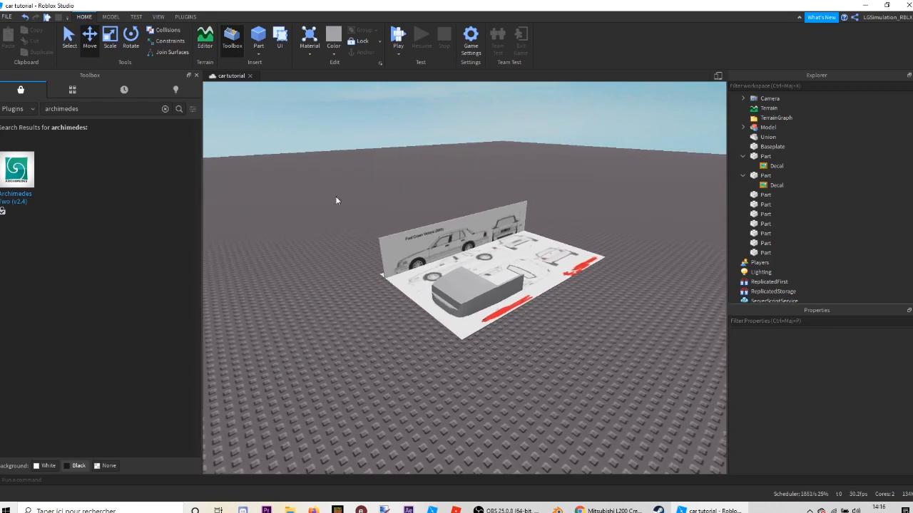
scroll(336, 200, up, 3)
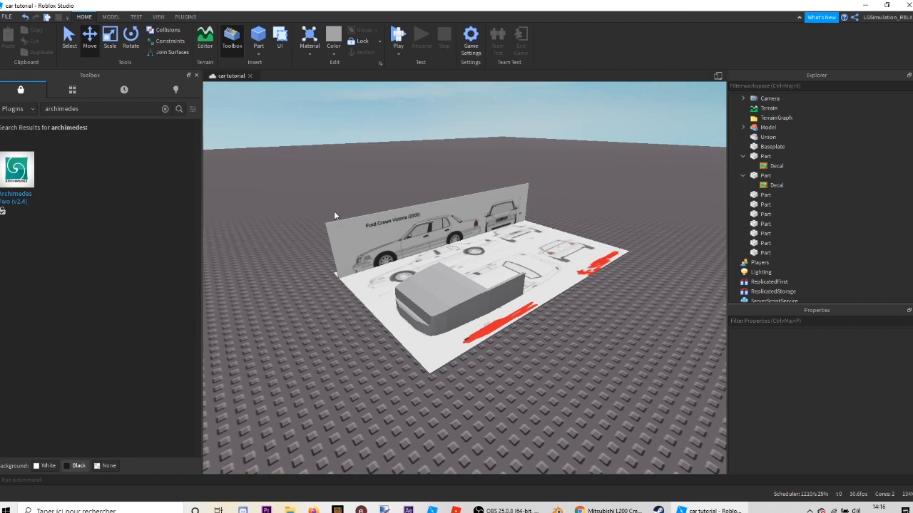
scroll(334, 216, up, 2)
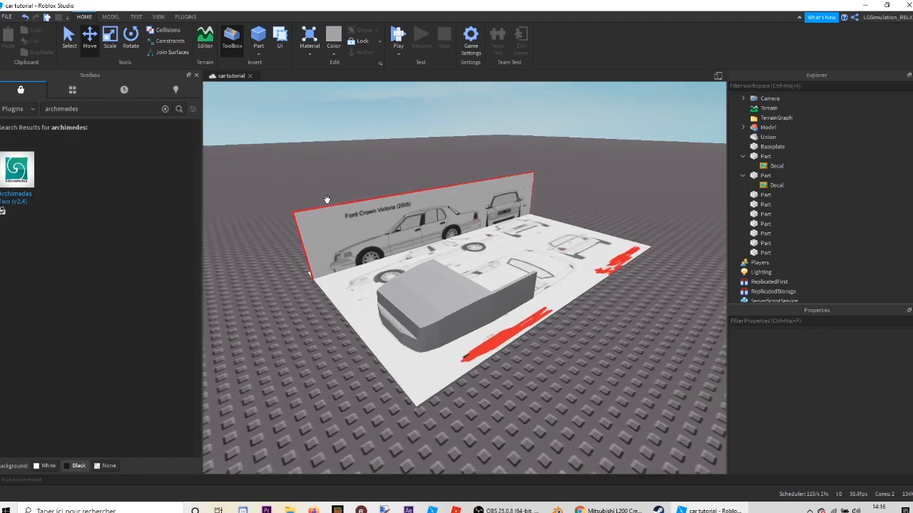